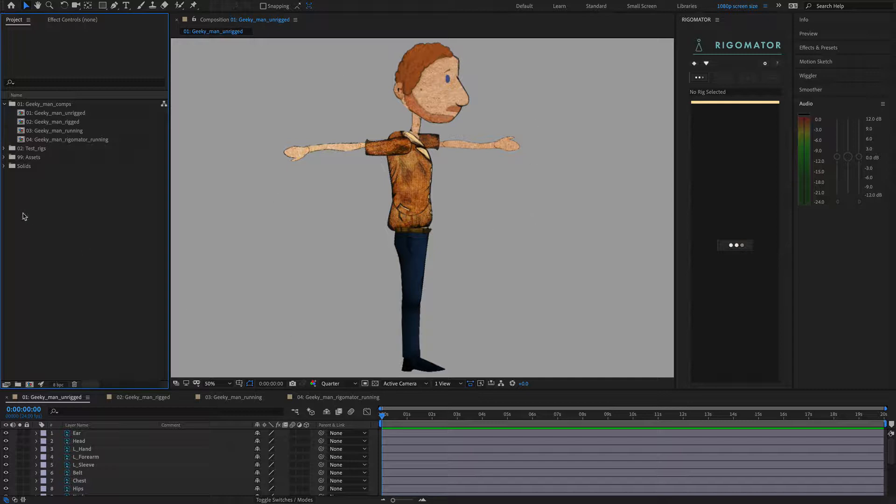
# Examine the layered PSD files in the Geeky_man layers folder under 99: Assets, 01: Images, and collapse the folders again.
pyautogui.click(4, 157)
pyautogui.click(13, 166)
pyautogui.click(22, 175)
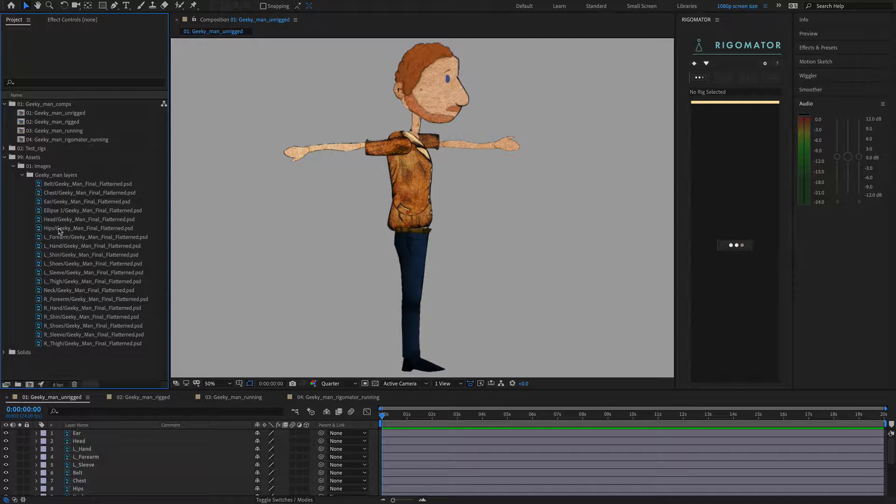
pyautogui.click(22, 176)
pyautogui.click(13, 166)
pyautogui.click(3, 157)
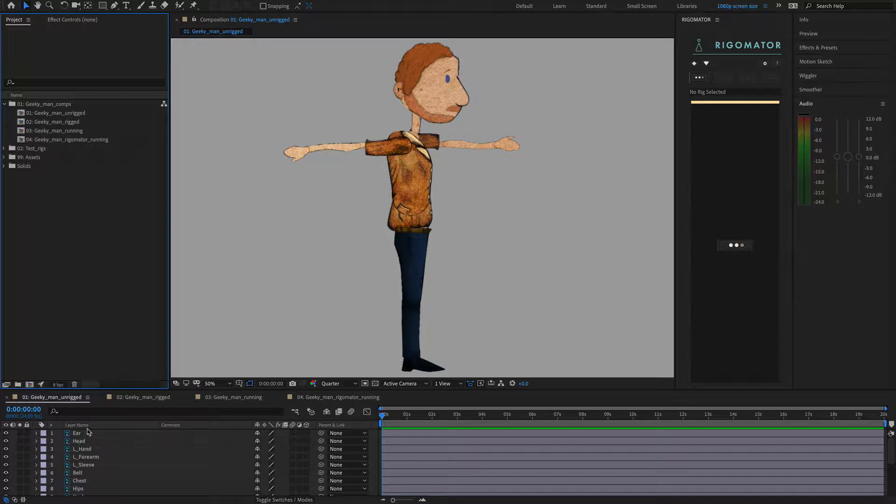
# View the 02: Geeky_man_rigged comp and inspect the keyframes on all layers of the 03: Geeky_man_running comp.
pyautogui.click(143, 398)
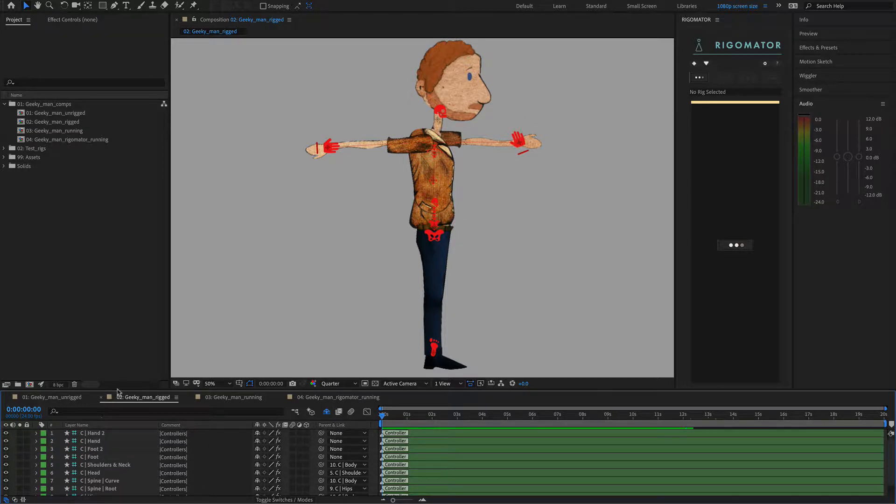
pyautogui.click(224, 399)
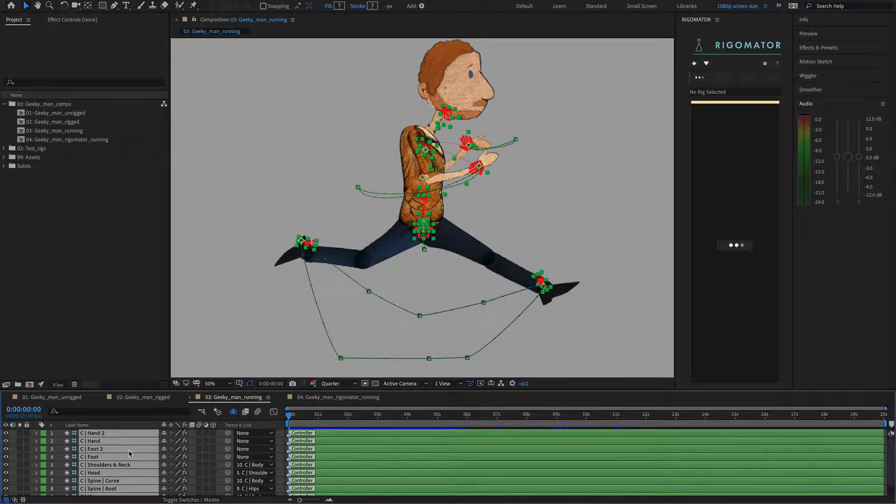
pyautogui.hotkey('ctrl', 'a')
pyautogui.press('u')
pyautogui.scroll(-5, 129, 453)
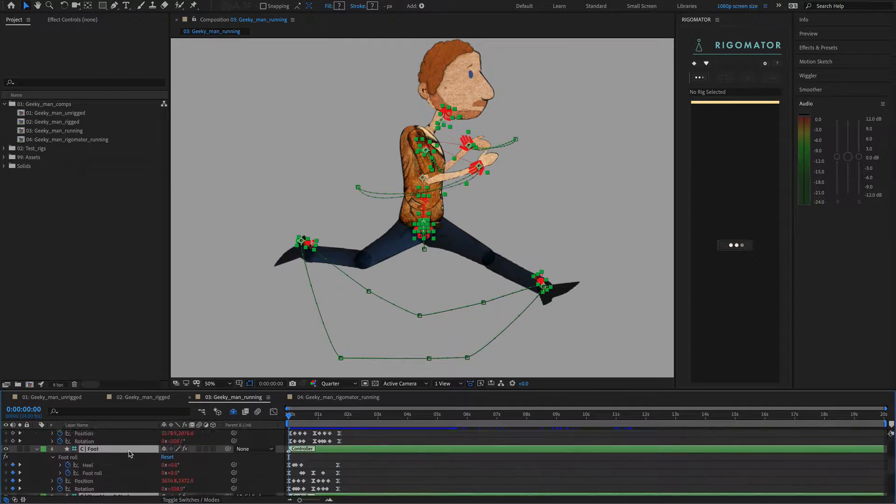
pyautogui.scroll(5, 130, 454)
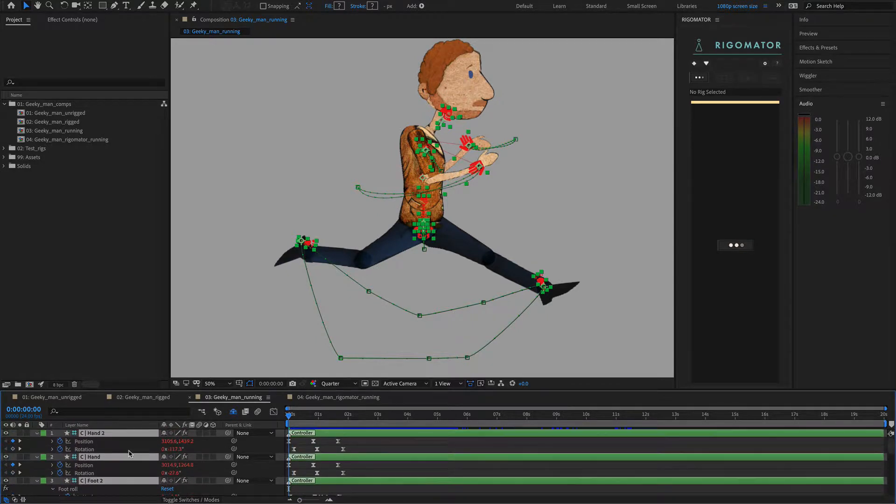
pyautogui.press('u')
# Look through the animation, controller and node layers of the 04: Geeky_man_rigomator_running comp.
pyautogui.click(318, 398)
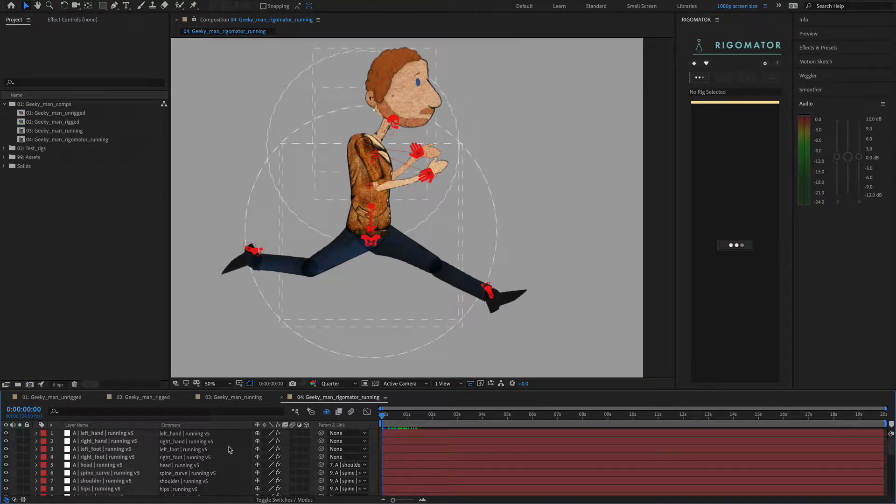
pyautogui.scroll(-20, 112, 445)
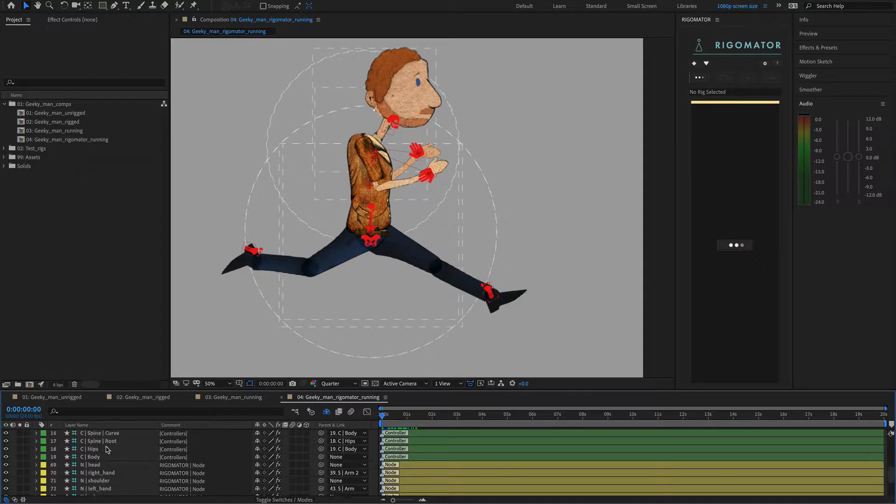
pyautogui.scroll(20, 107, 449)
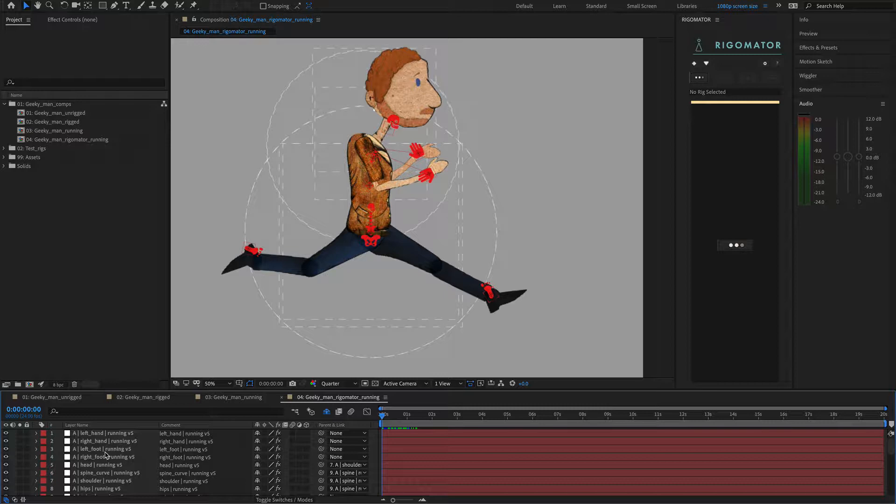
# Close the 01: Geeky_man_unrigged and 04: Geeky_man_rigomator_running timelines, leaving the rigged and running comps open.
pyautogui.click(68, 400)
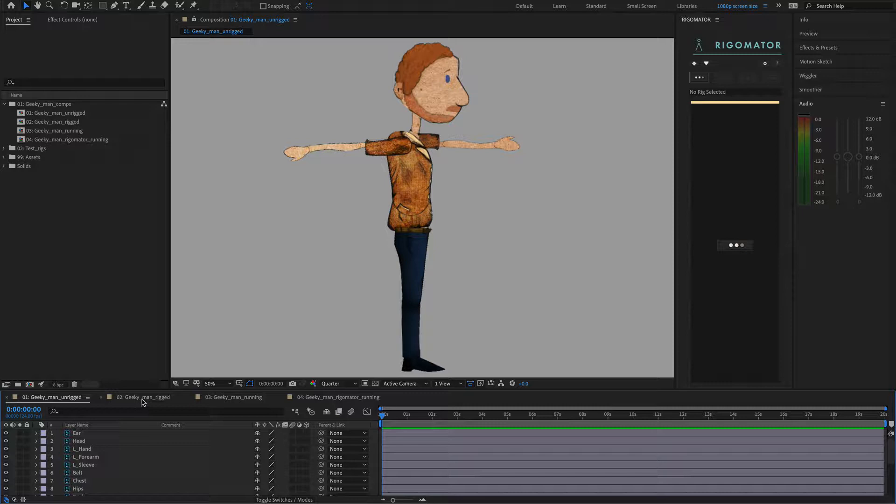
pyautogui.click(7, 398)
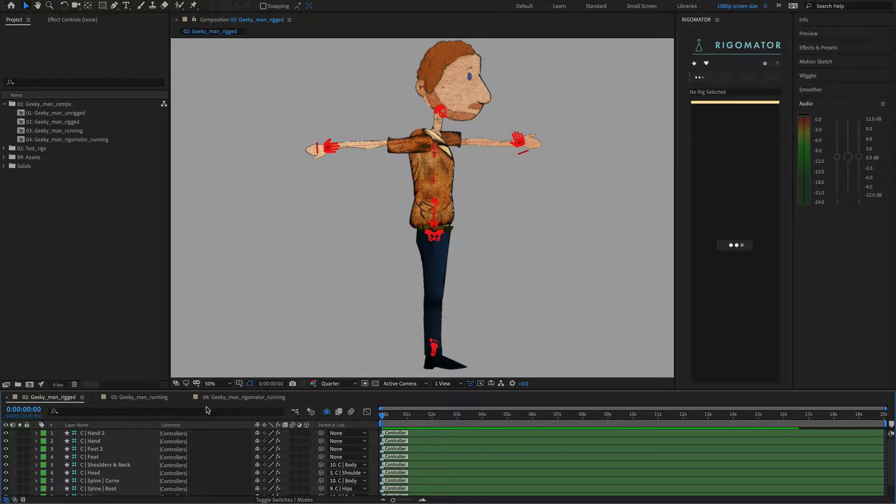
pyautogui.click(187, 397)
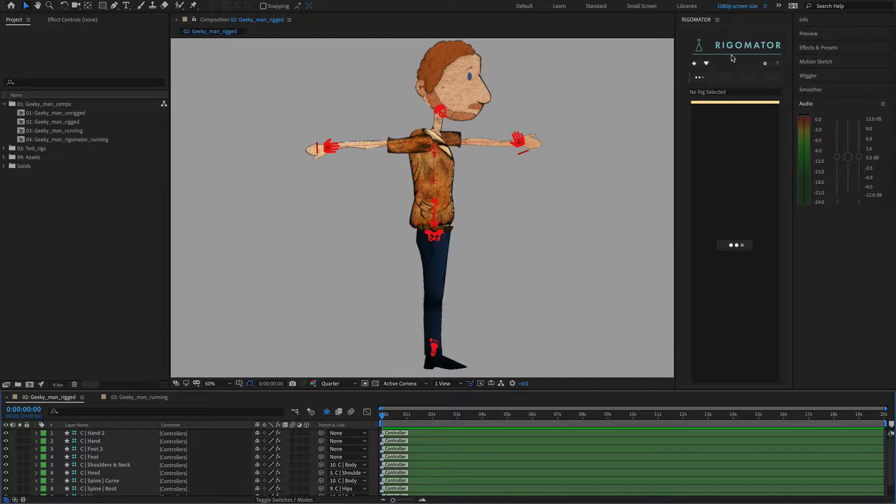
pyautogui.click(737, 247)
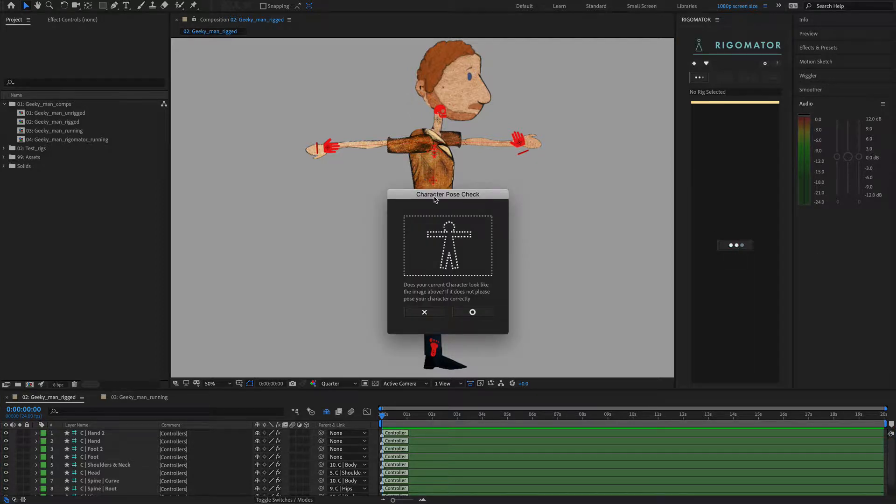
pyautogui.moveTo(437, 199); pyautogui.dragTo(541, 175)
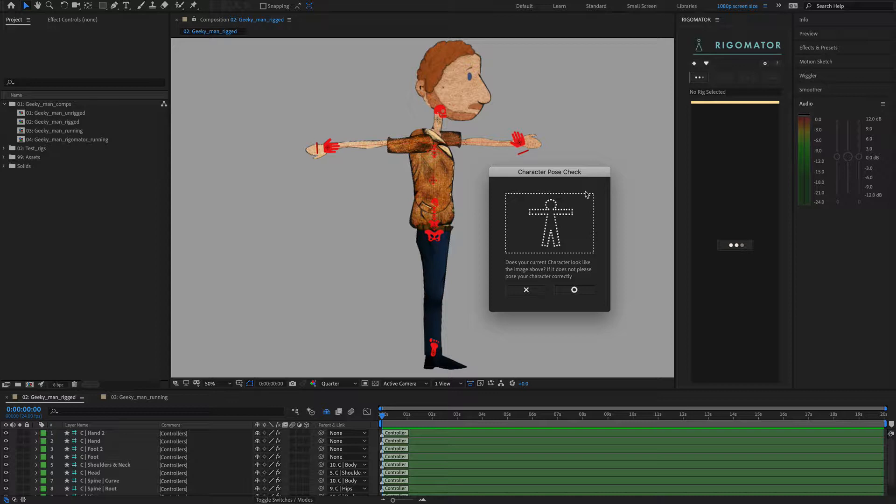
pyautogui.moveTo(564, 234)
pyautogui.click(527, 290)
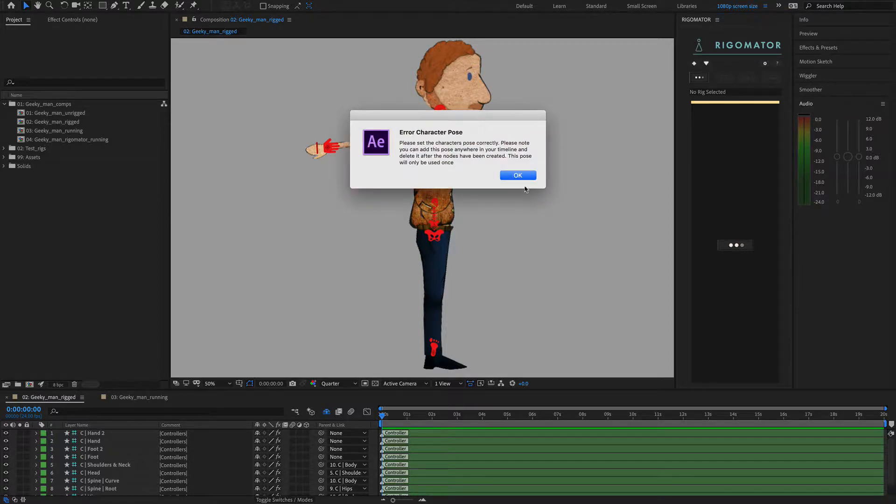
pyautogui.press('Return')
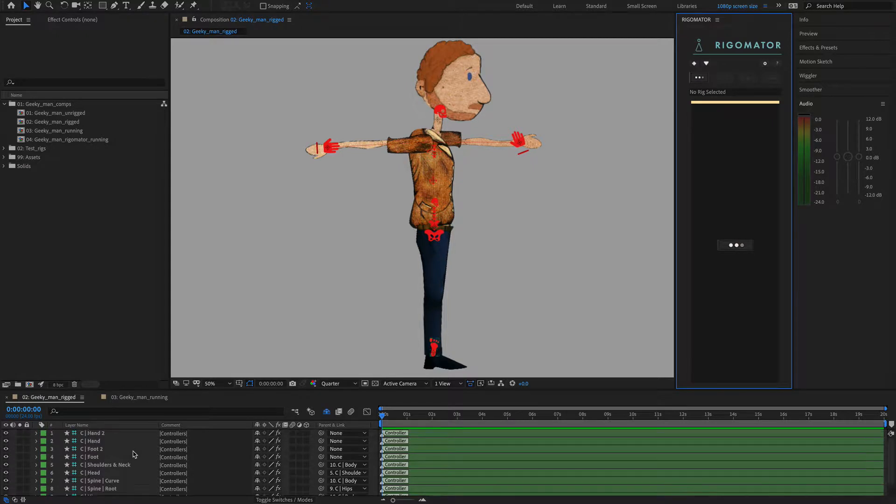
# Start a new Rigomator rig, confirm the character pose check and select Duik as the rigging tool.
pyautogui.click(737, 246)
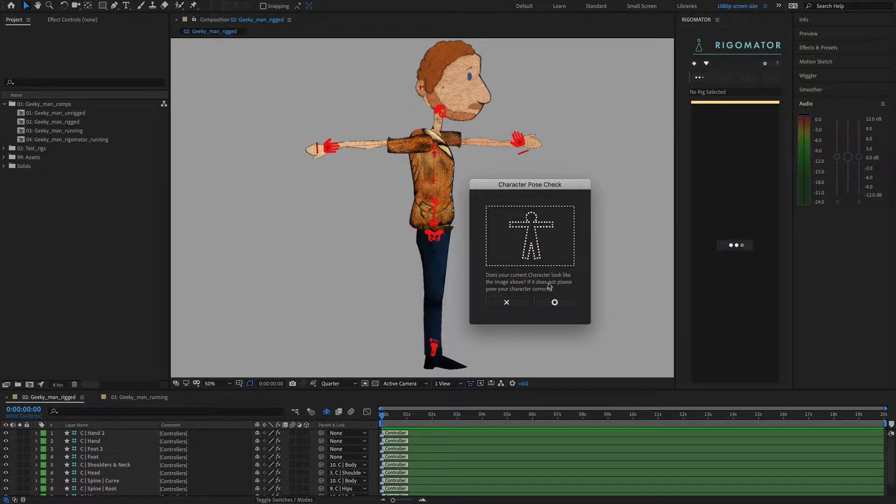
pyautogui.click(555, 303)
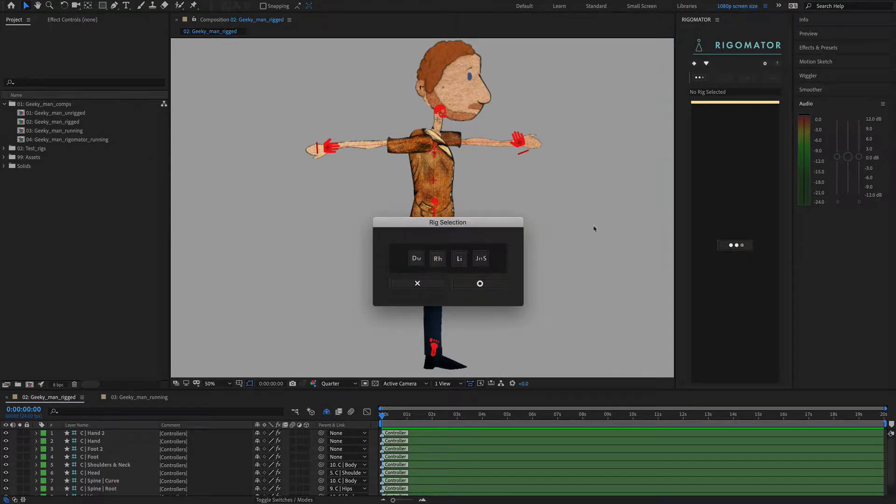
pyautogui.moveTo(465, 225); pyautogui.dragTo(555, 202)
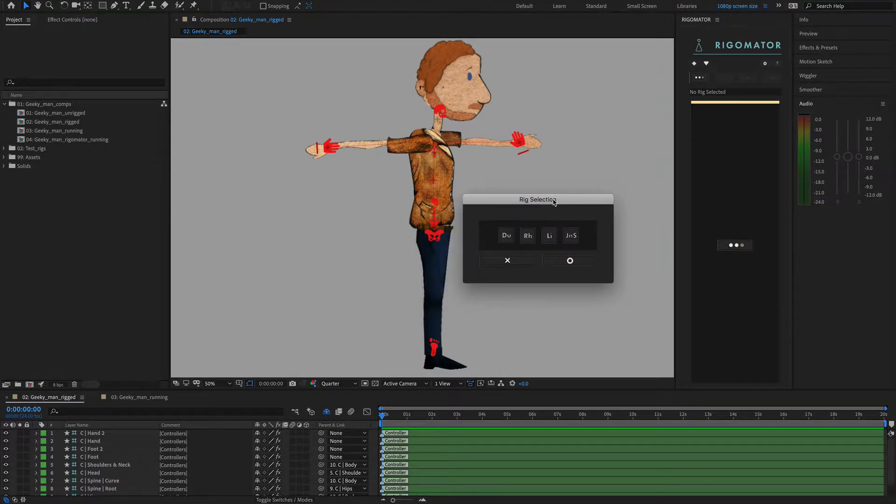
pyautogui.click(506, 241)
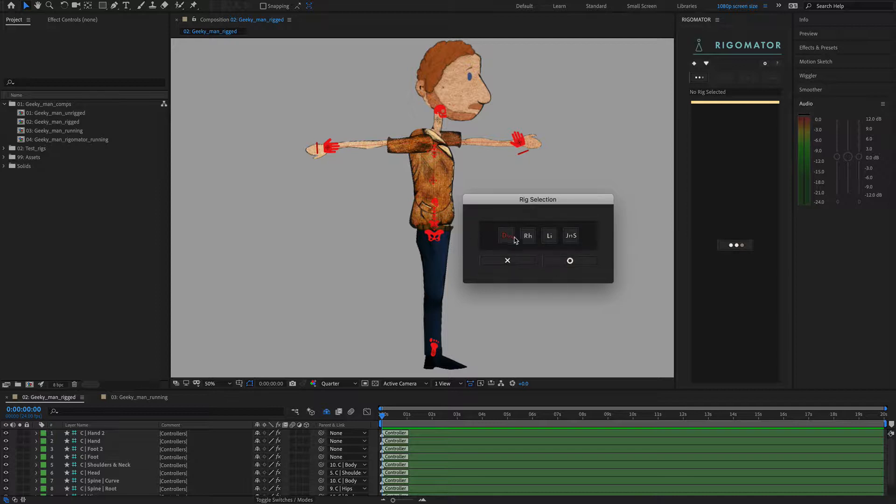
pyautogui.click(570, 261)
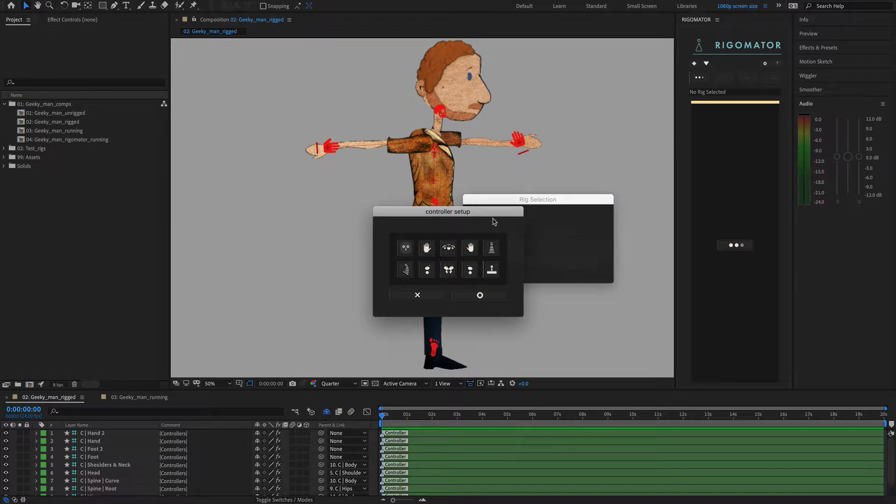
# Accept C | Head, S | Head and S | Spine Tip as the head controller and its two layers.
pyautogui.moveTo(483, 213); pyautogui.dragTo(577, 201)
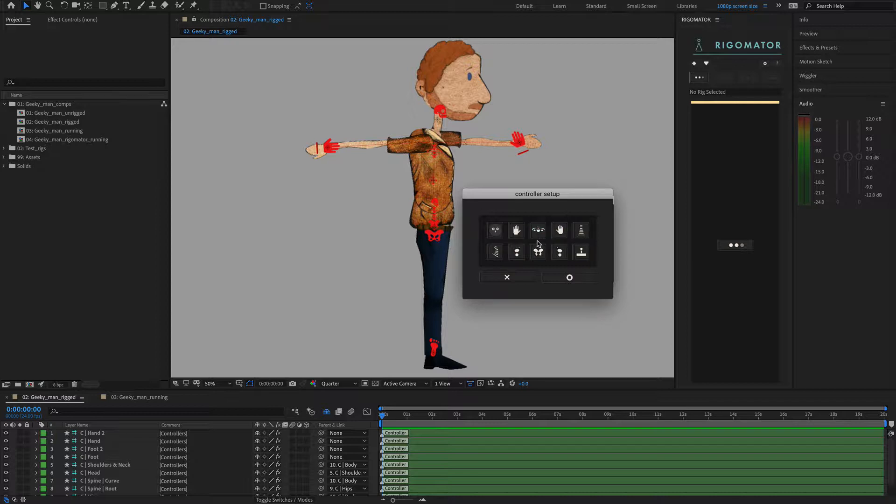
pyautogui.click(498, 237)
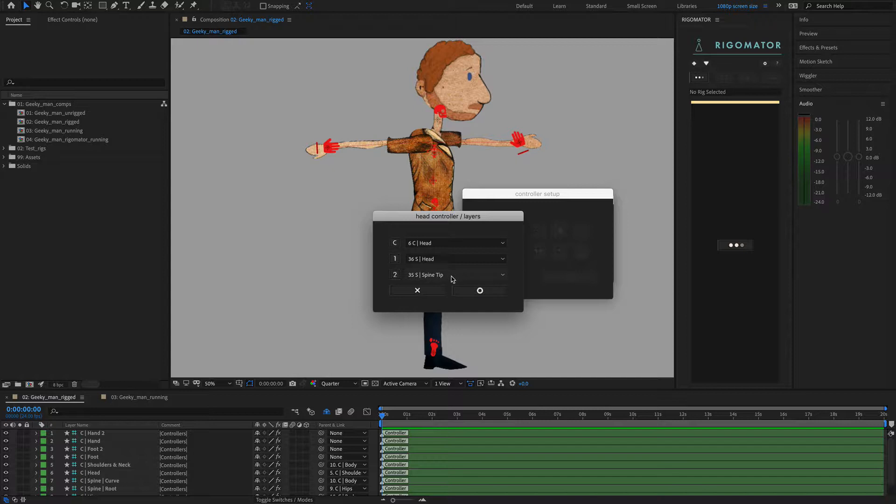
pyautogui.click(480, 292)
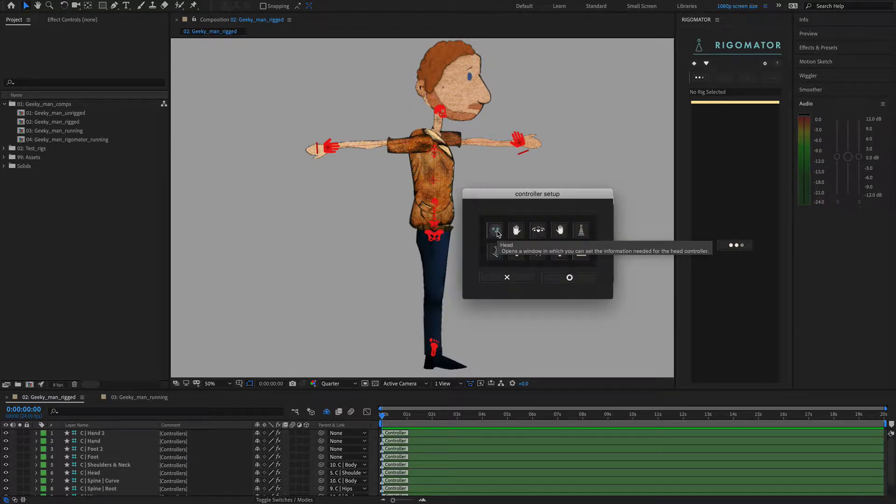
# Reset the right hand controller and its two layers to none, and cancel both that assignment and the controller setup.
pyautogui.click(516, 231)
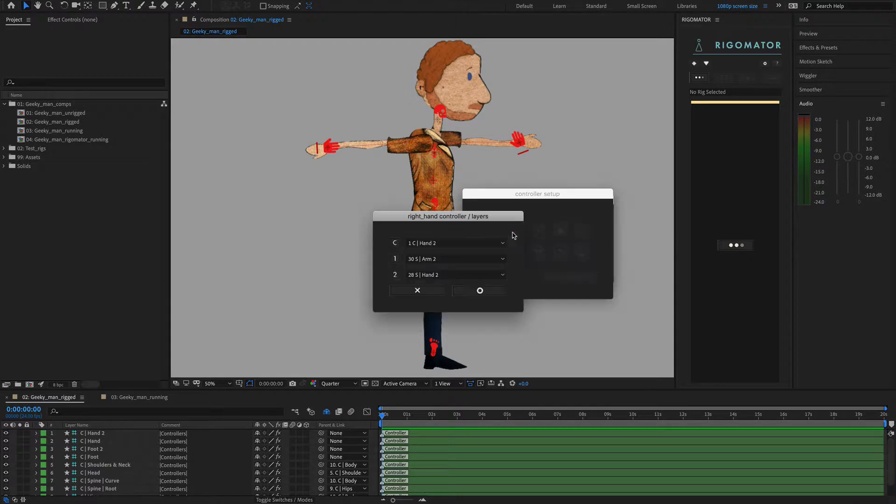
pyautogui.click(395, 244)
pyautogui.click(395, 260)
pyautogui.click(395, 275)
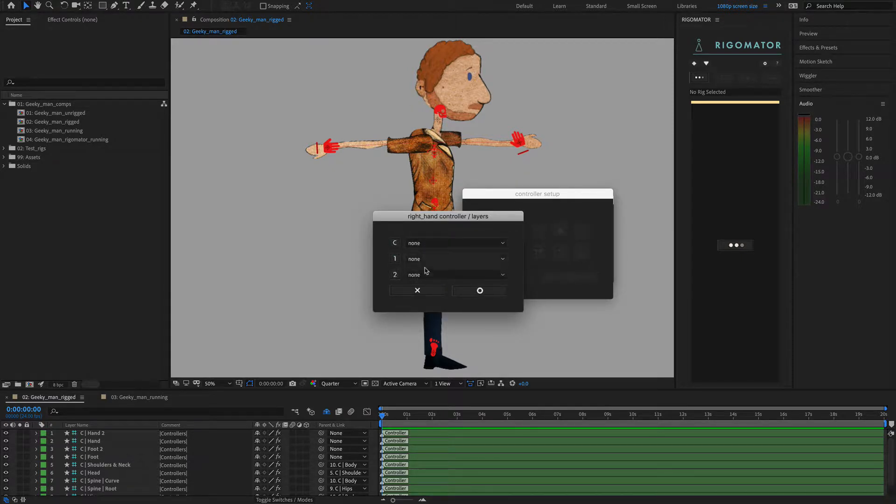
pyautogui.click(418, 291)
pyautogui.click(524, 282)
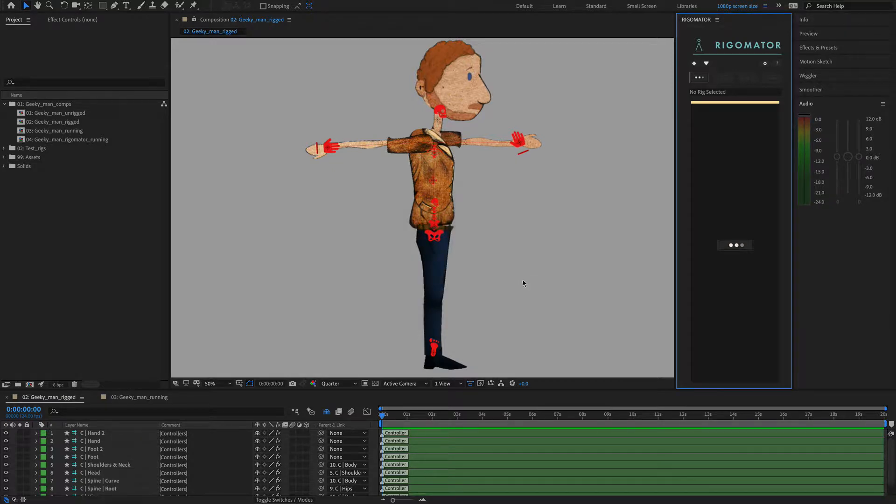
# Read the Duik controller and part assignments for each body part in the Rigomator guide, and close the guide.
pyautogui.click(777, 63)
pyautogui.scroll(-10, 423, 290)
pyautogui.scroll(-15, 423, 290)
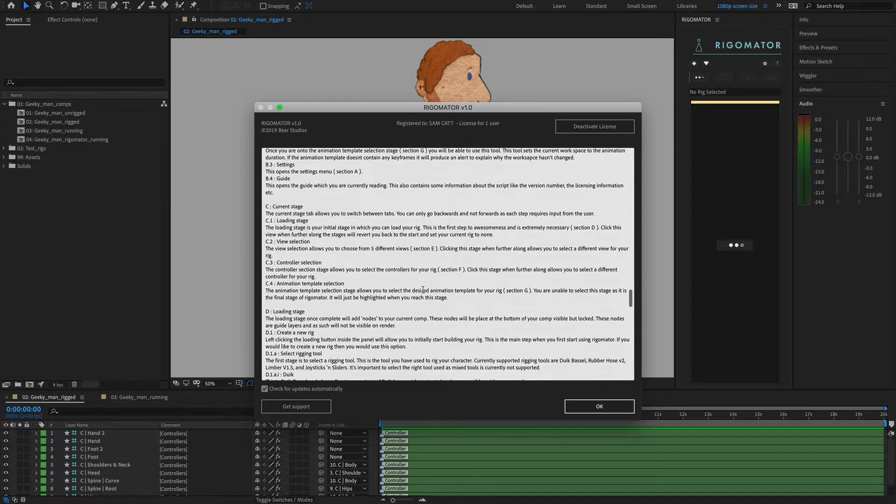
pyautogui.scroll(1, 423, 288)
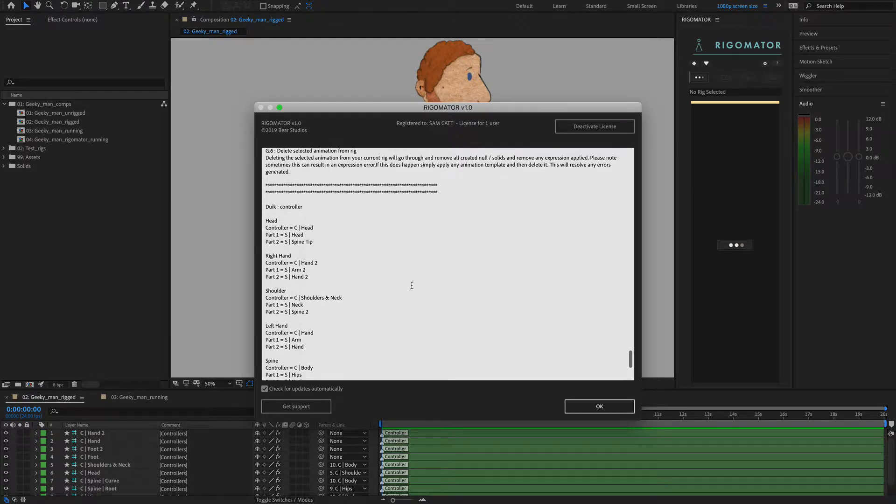
pyautogui.moveTo(267, 222); pyautogui.dragTo(314, 242)
pyautogui.moveTo(265, 256); pyautogui.dragTo(311, 312)
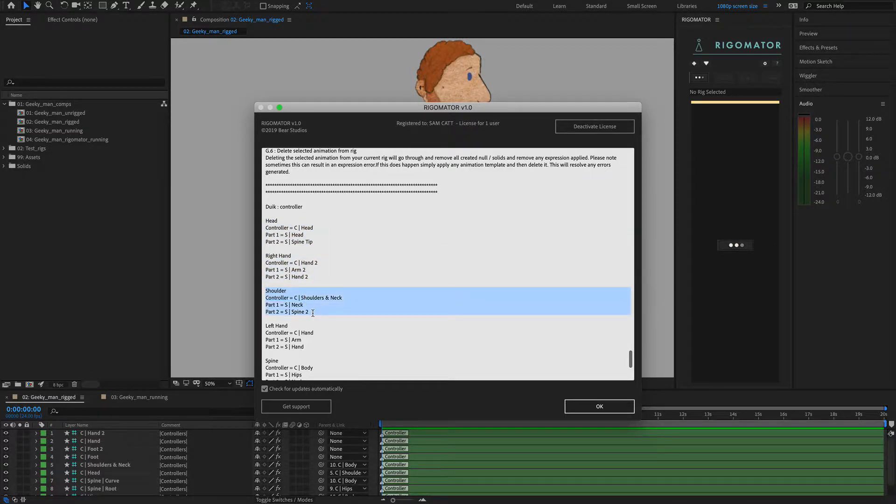
pyautogui.moveTo(266, 328); pyautogui.dragTo(314, 344)
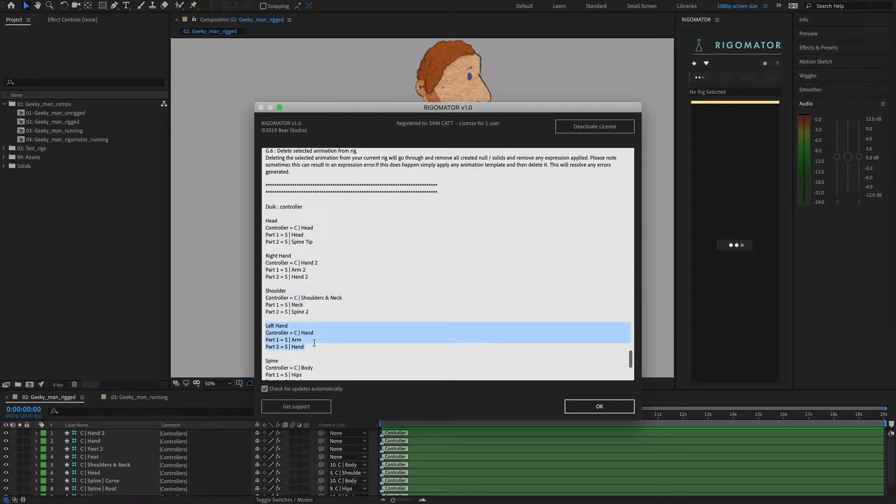
pyautogui.moveTo(268, 221); pyautogui.dragTo(304, 368)
pyautogui.click(304, 369)
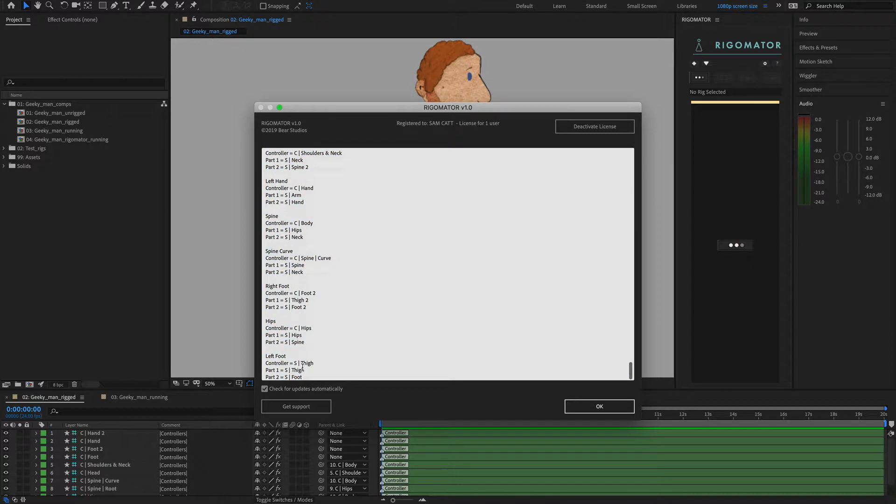
pyautogui.click(585, 410)
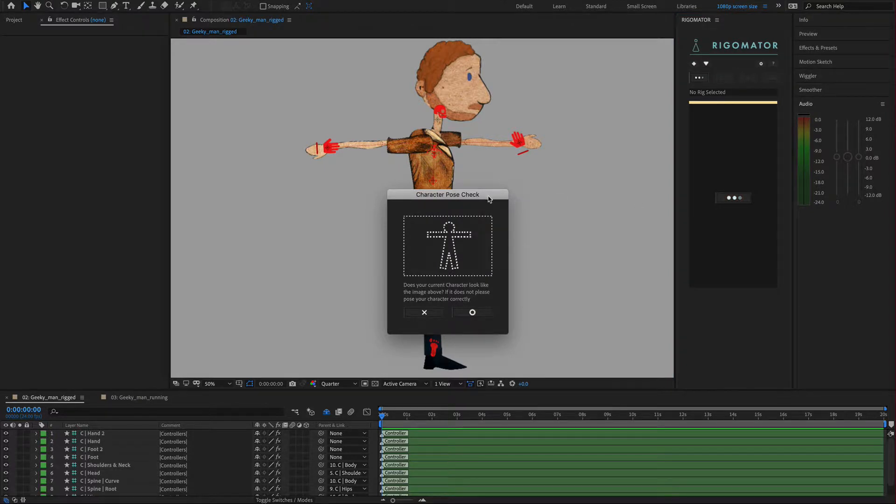
# Confirm the character pose check and Duik as the rigging tool, and move the controller setup beside the character.
pyautogui.moveTo(489, 199); pyautogui.dragTo(645, 173)
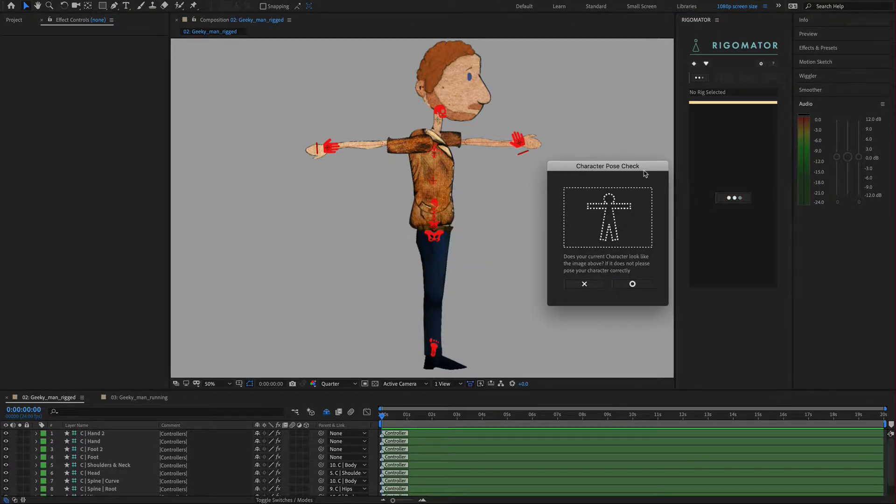
pyautogui.click(635, 284)
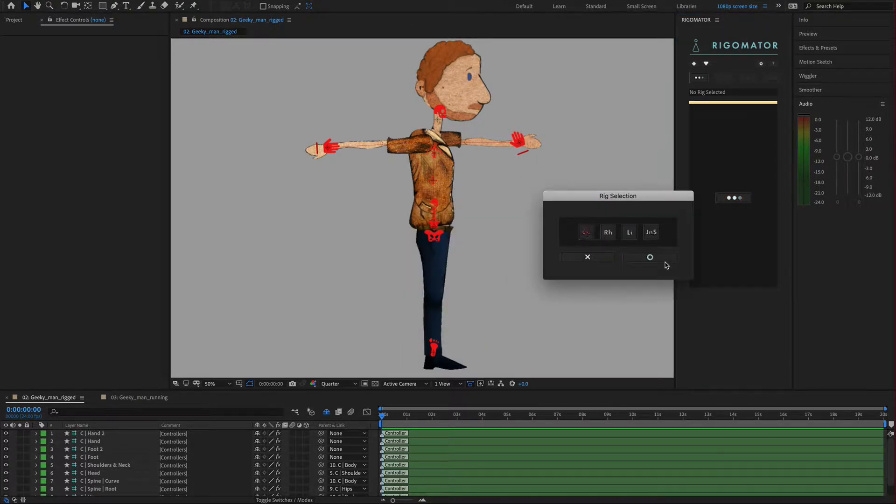
pyautogui.click(651, 257)
pyautogui.moveTo(512, 213); pyautogui.dragTo(682, 190)
# Accept C | Head, S | Head and S | Spine Tip for the head, and C | Hand 2, S | Arm 2 and S | Hand 2 for the right hand.
pyautogui.click(582, 223)
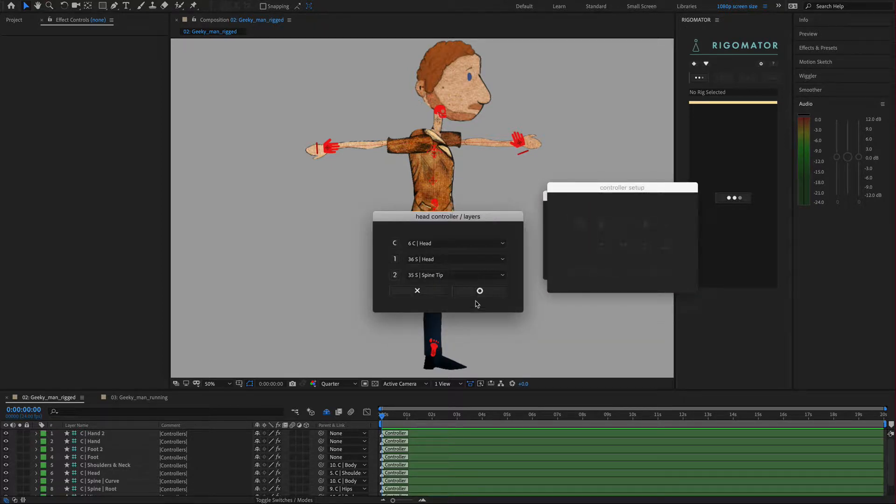
pyautogui.click(481, 295)
pyautogui.click(602, 225)
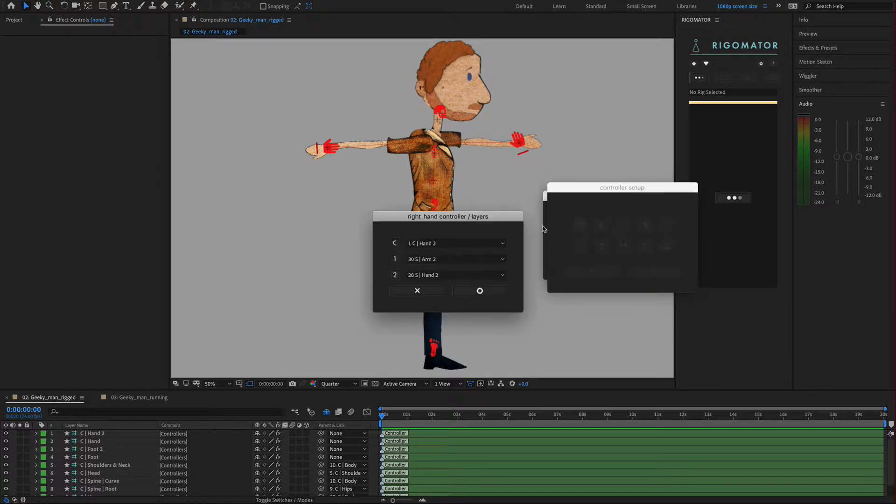
pyautogui.click(491, 295)
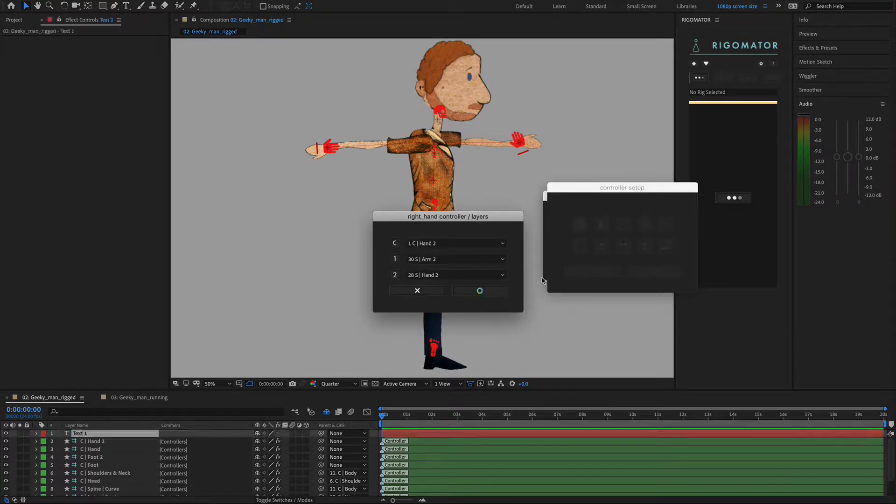
# Accept the suggested controller and layer assignments for the shoulder and the left hand.
pyautogui.click(600, 242)
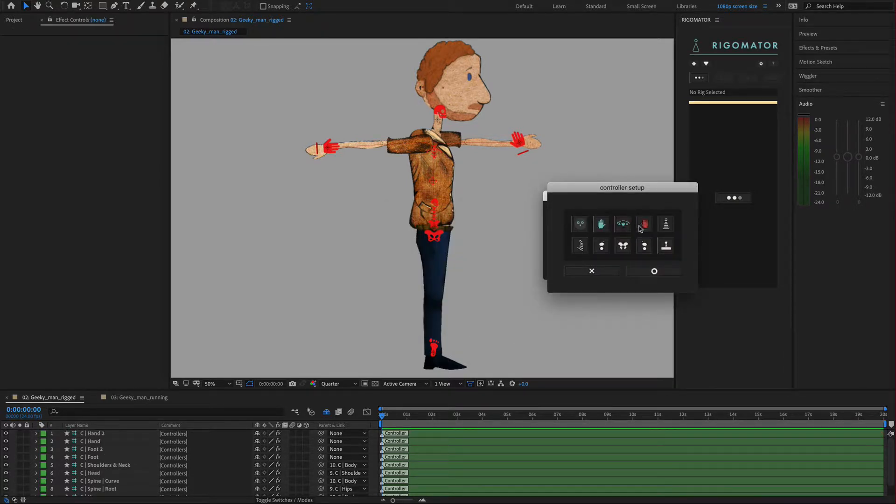
pyautogui.click(645, 225)
pyautogui.click(480, 291)
# Accept C | Body, S | Hips and S | Neck for the spine, and C | Spine | Curve, S | Spine and S | Neck for the spine curve.
pyautogui.click(667, 224)
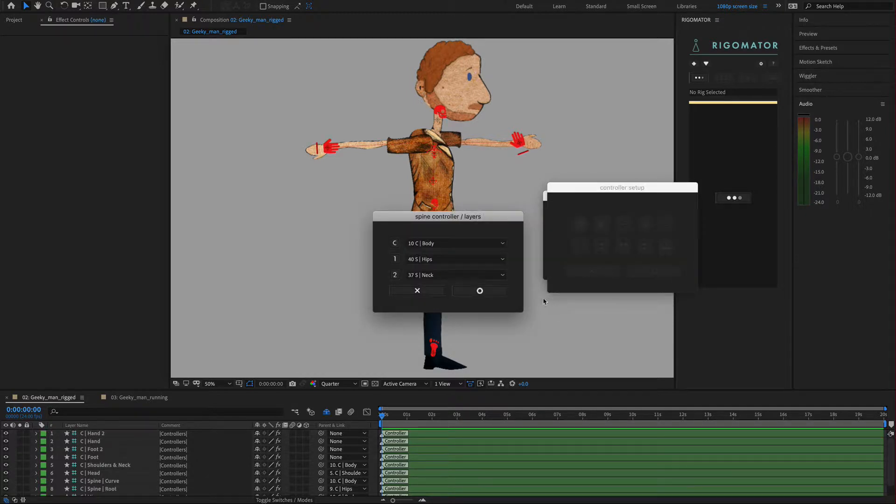
pyautogui.click(493, 296)
pyautogui.click(581, 246)
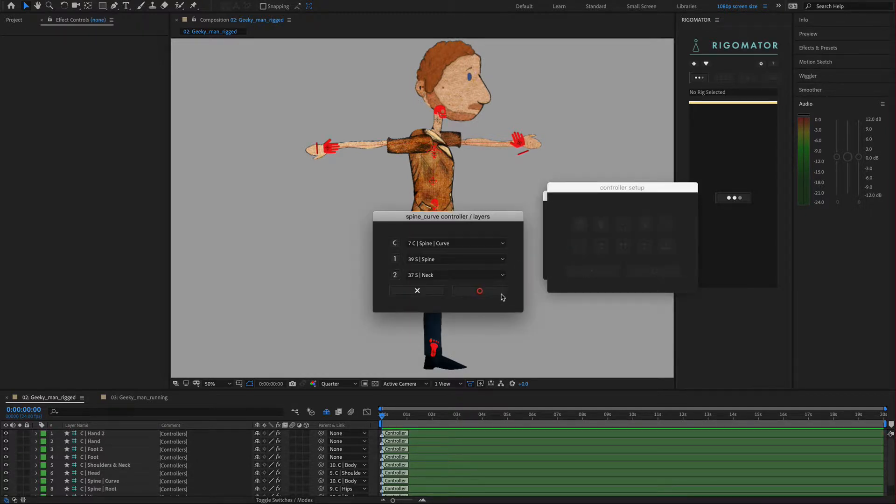
pyautogui.click(479, 291)
# Accept the suggested right foot and hips assignments, and C | Foot, S | Thigh and S | Foot for the left foot.
pyautogui.click(602, 244)
pyautogui.click(493, 297)
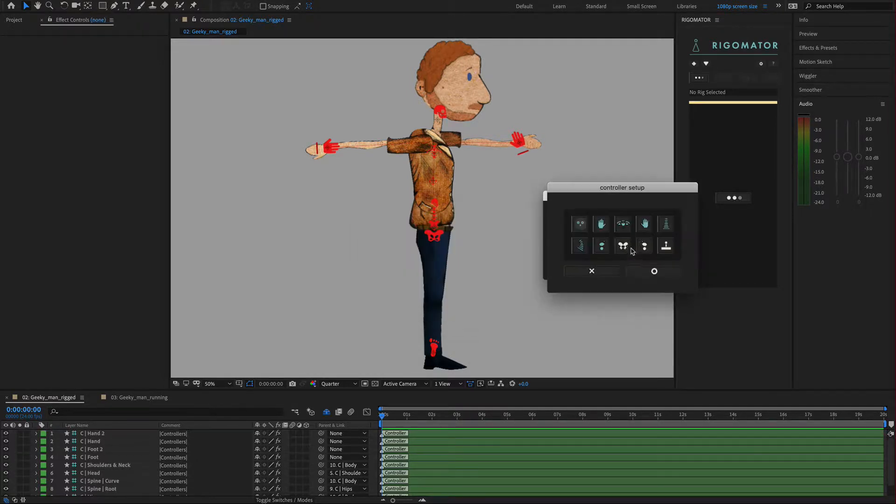
pyautogui.click(623, 245)
pyautogui.click(483, 291)
pyautogui.click(643, 250)
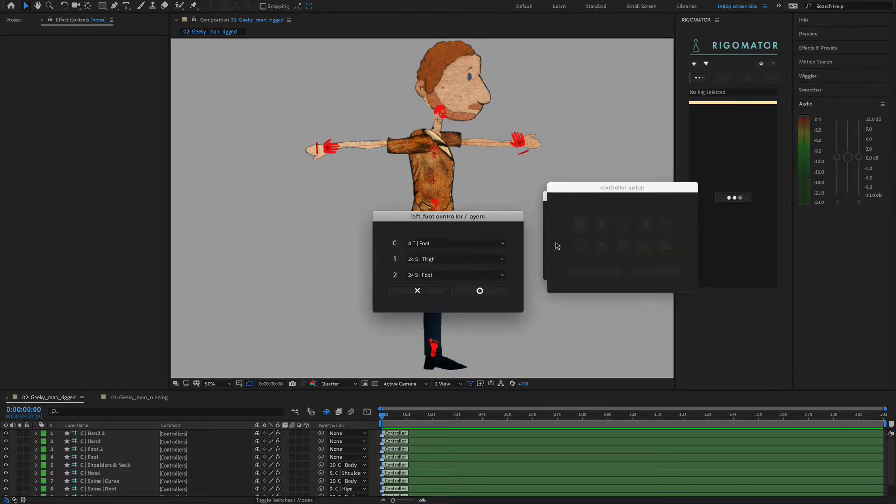
pyautogui.click(483, 292)
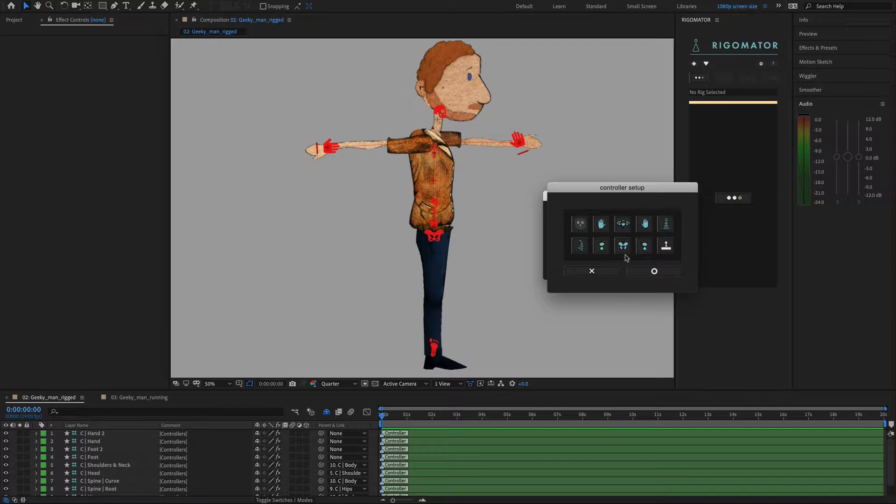
# Confirm the finished controller setup and save the current rig under the name Geeky Man.
pyautogui.click(658, 274)
pyautogui.moveTo(484, 235); pyautogui.dragTo(566, 311)
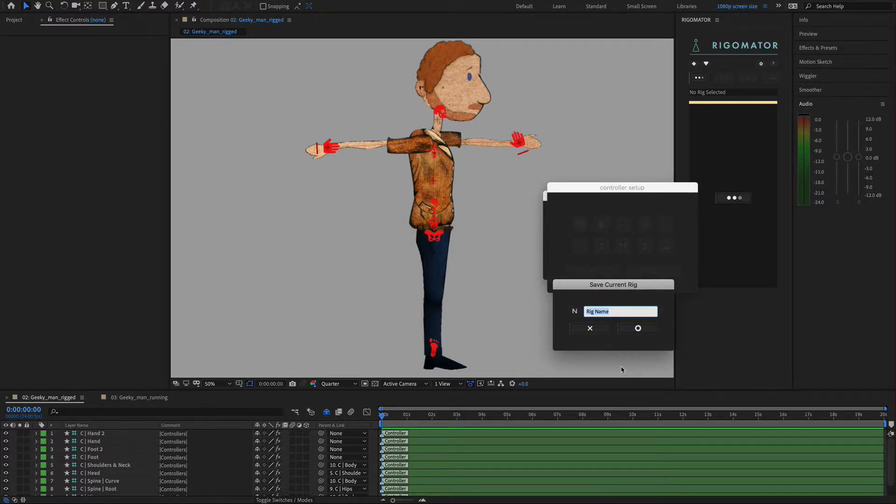
pyautogui.write('Geeky Man')
pyautogui.click(651, 329)
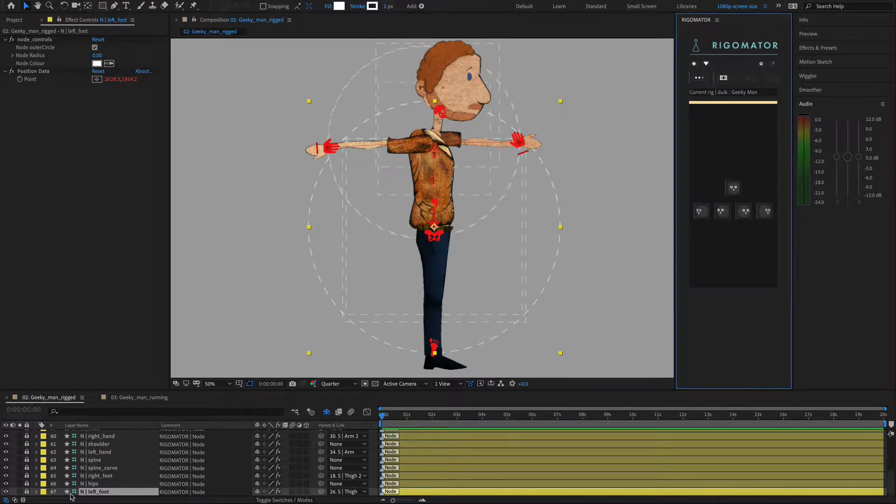
# Review the Rigomator node layers, then unlock the N | head node and delete it.
pyautogui.scroll(2, 92, 473)
pyautogui.scroll(-3, 92, 473)
pyautogui.scroll(1, 393, 493)
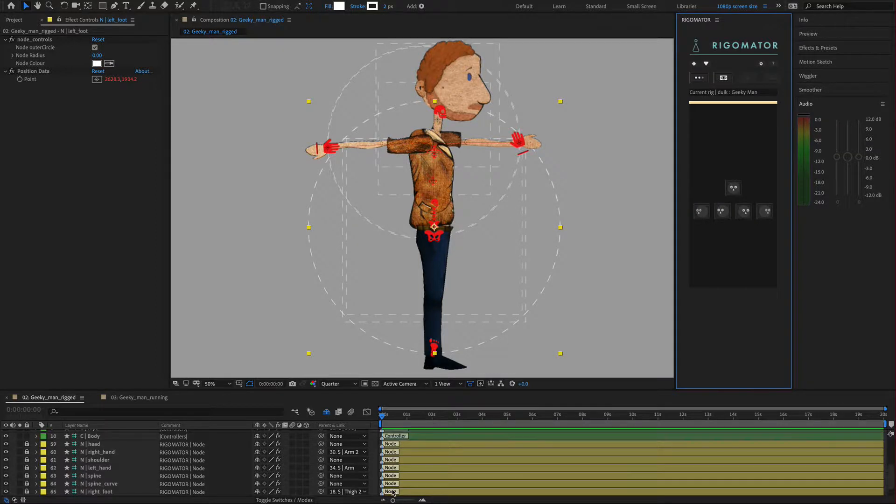
pyautogui.scroll(-1, 393, 493)
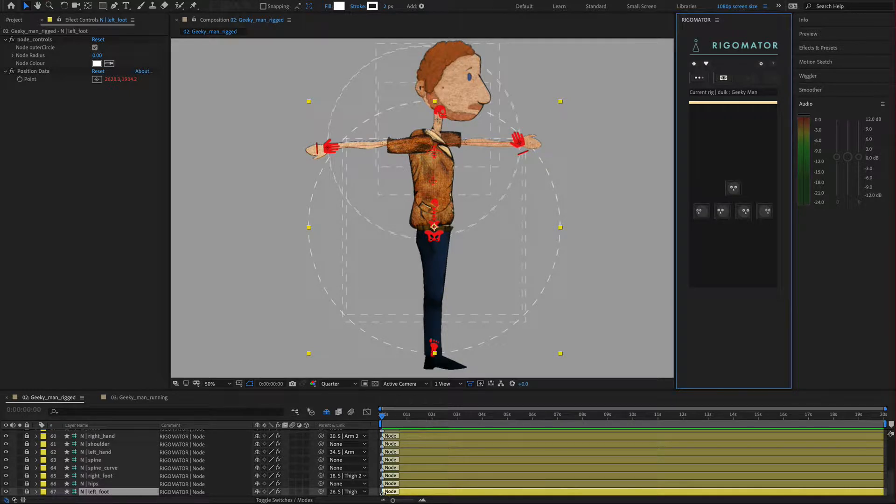
pyautogui.scroll(2, 396, 487)
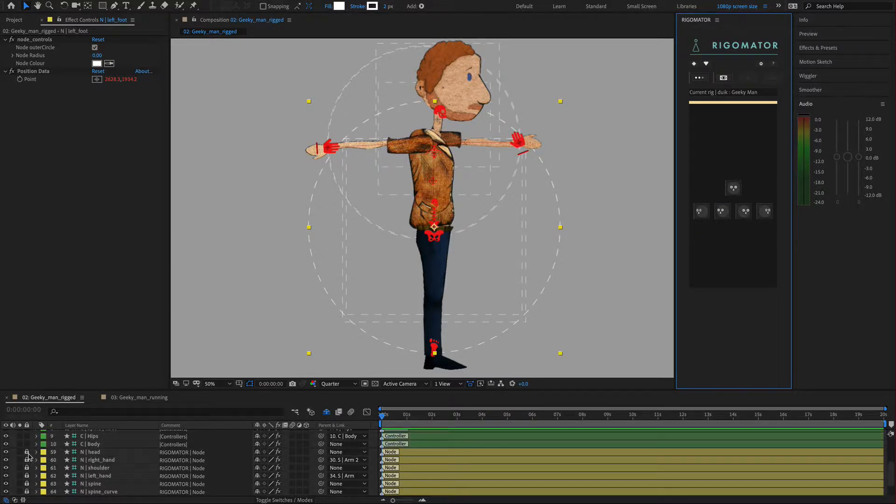
pyautogui.click(71, 453)
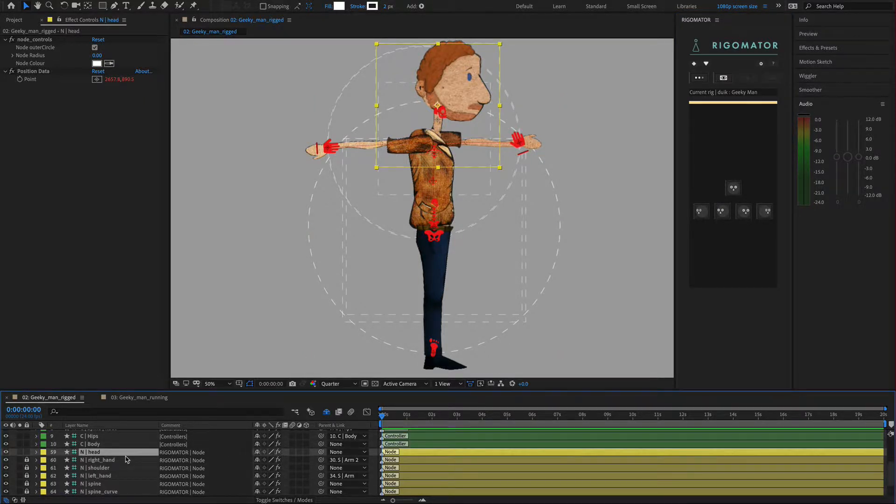
pyautogui.press('Delete')
# Clear the current rig, load the saved Geeky Man rig from the rig library onto the character and dismiss the alert.
pyautogui.click(698, 81)
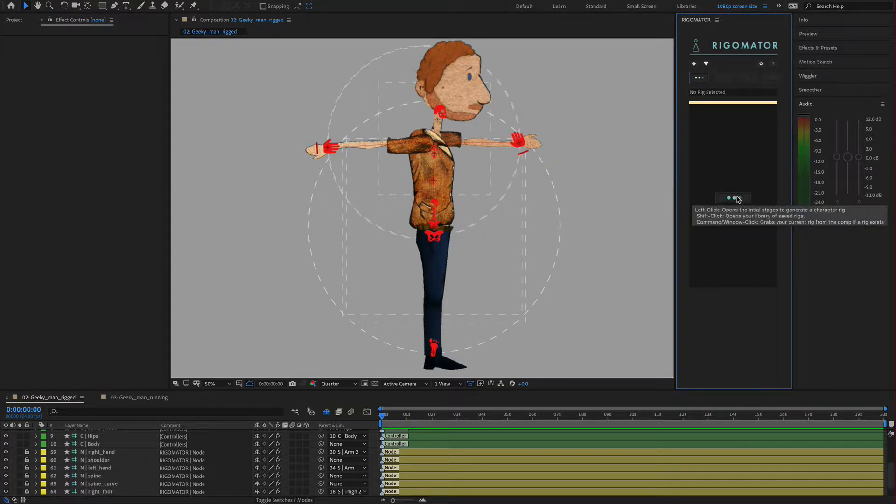
pyautogui.click(738, 200)
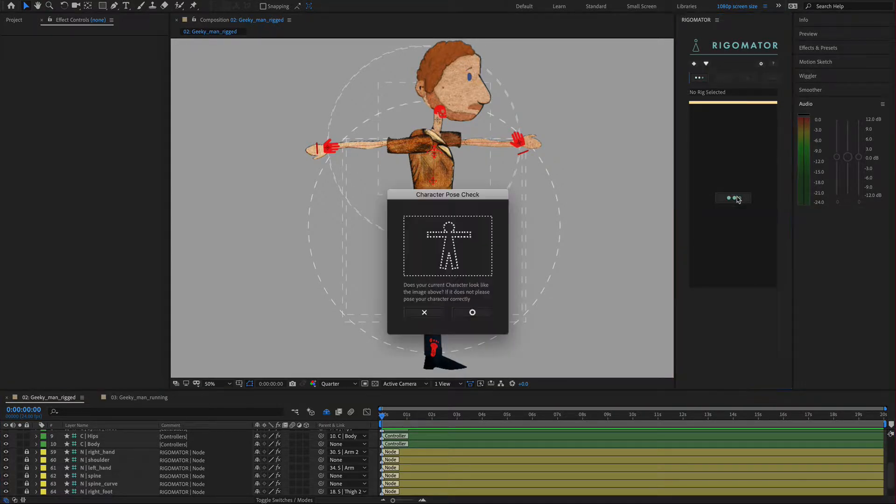
pyautogui.click(475, 313)
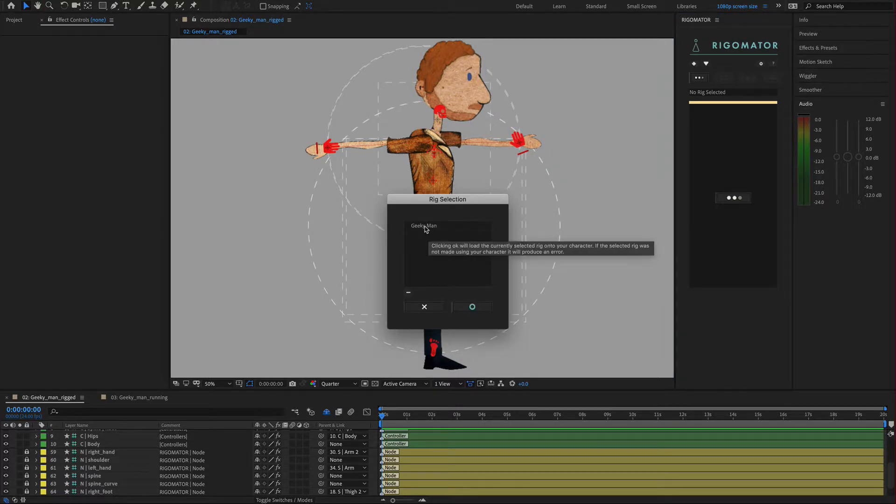
pyautogui.click(474, 306)
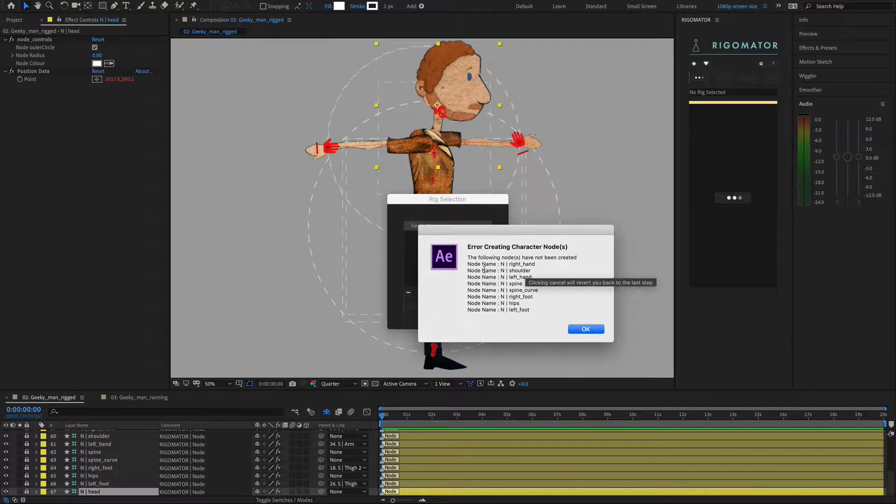
pyautogui.moveTo(467, 265); pyautogui.dragTo(538, 313)
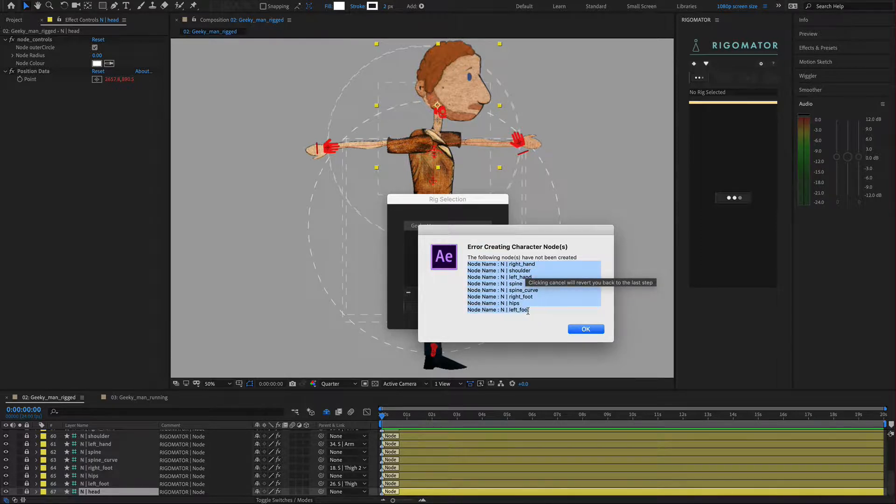
pyautogui.click(529, 311)
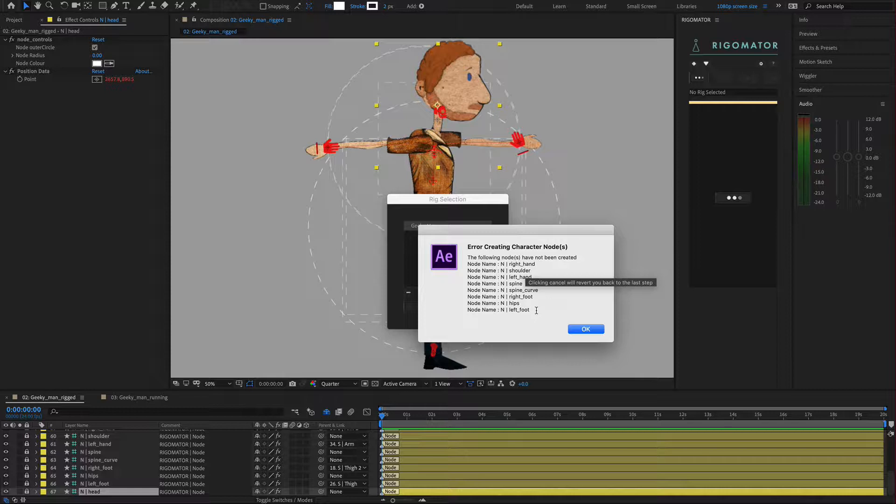
pyautogui.click(580, 330)
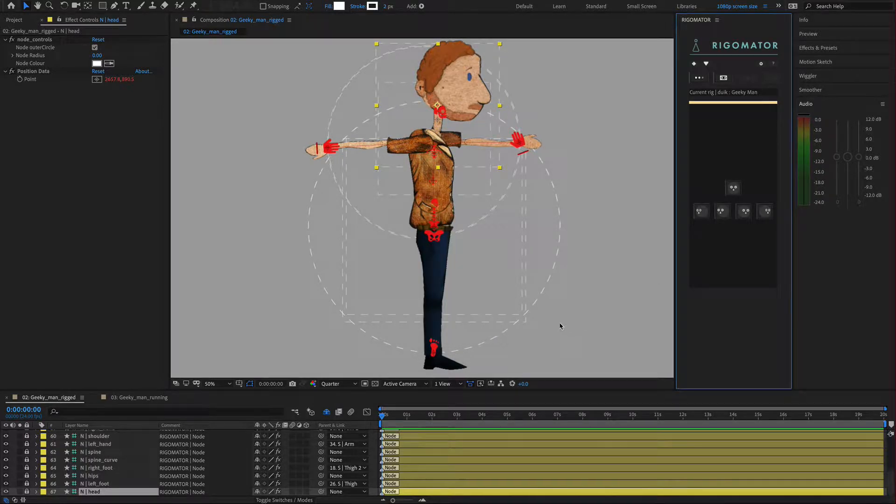
# Select the controller layers from C | Hand 2 to C | Body, examine their rotation and anchor point properties, and deselect them.
pyautogui.scroll(3, 126, 476)
pyautogui.click(105, 461)
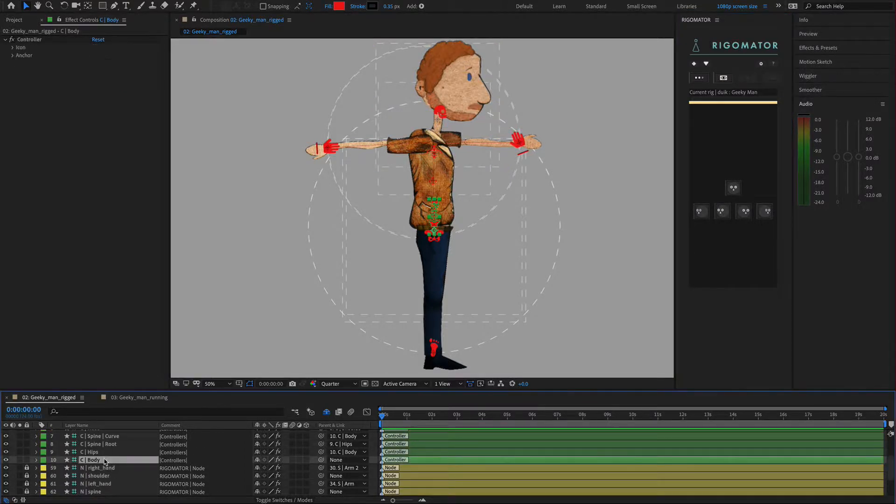
pyautogui.scroll(-3, 105, 462)
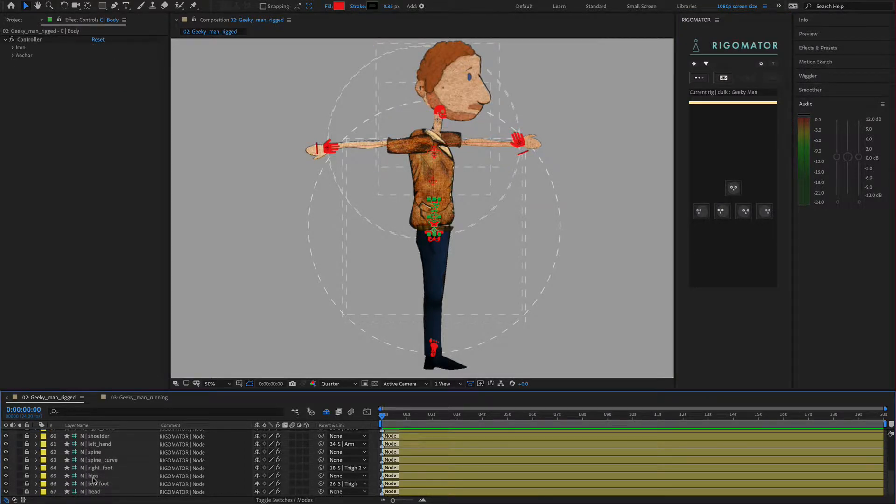
pyautogui.scroll(15, 94, 479)
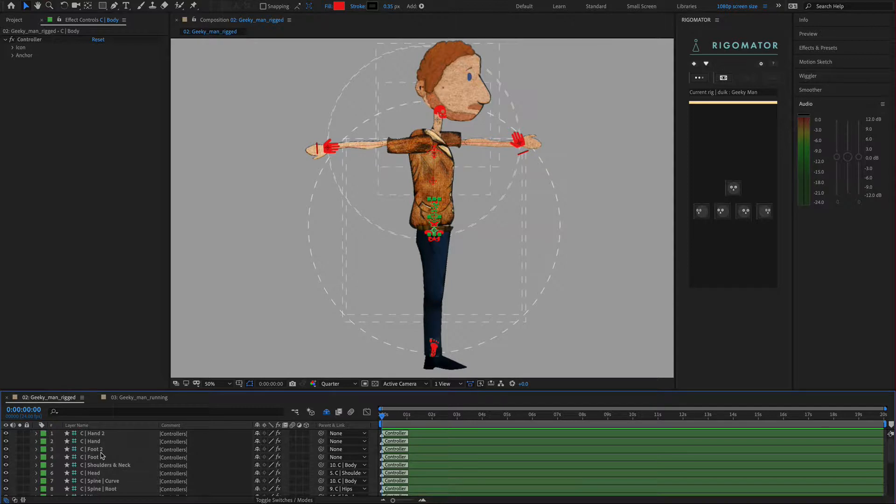
pyautogui.scroll(-3, 103, 462)
pyautogui.scroll(3, 103, 463)
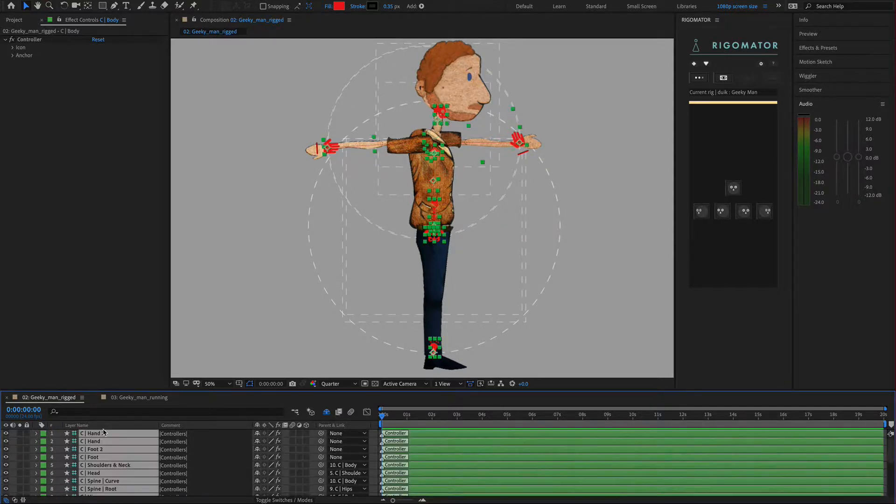
pyautogui.keyDown('shift'); pyautogui.click(106, 434); pyautogui.keyUp('shift')
pyautogui.press('p')
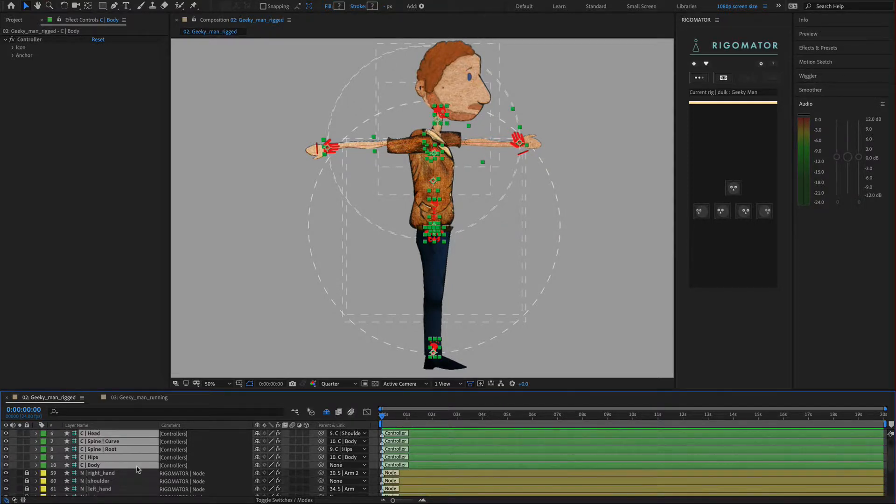
pyautogui.scroll(-5, 140, 472)
pyautogui.press('r')
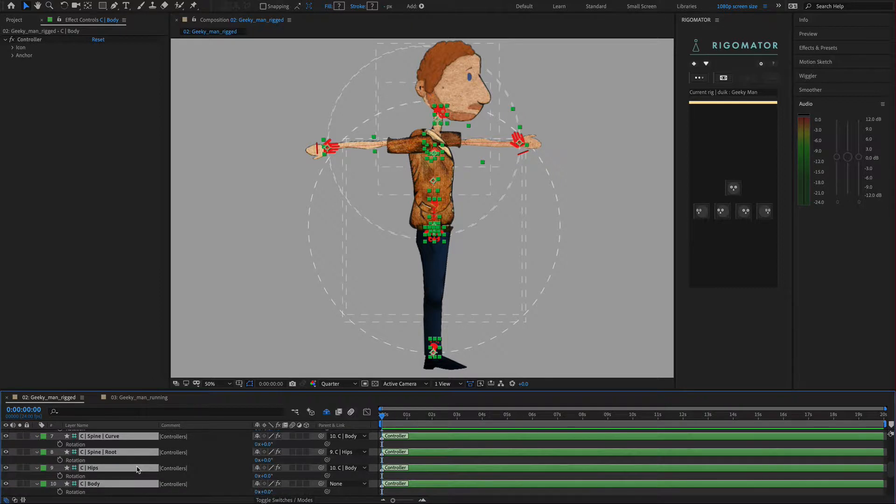
pyautogui.press('a')
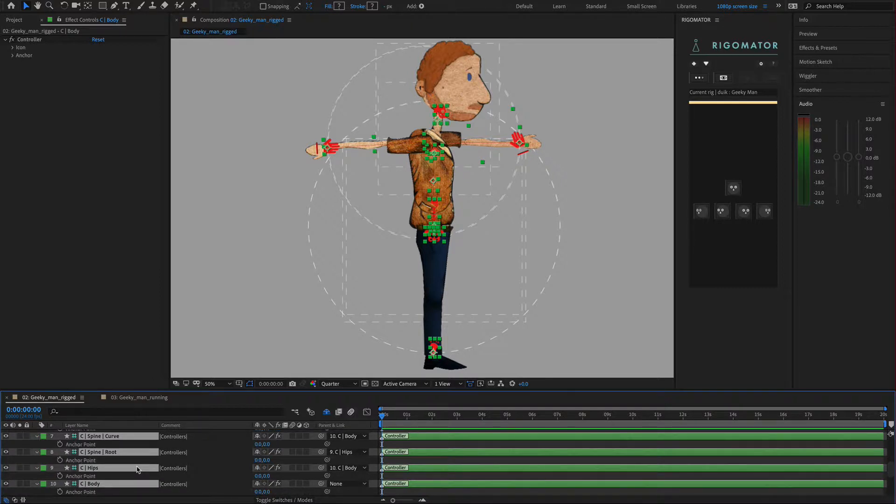
pyautogui.scroll(-15, 137, 469)
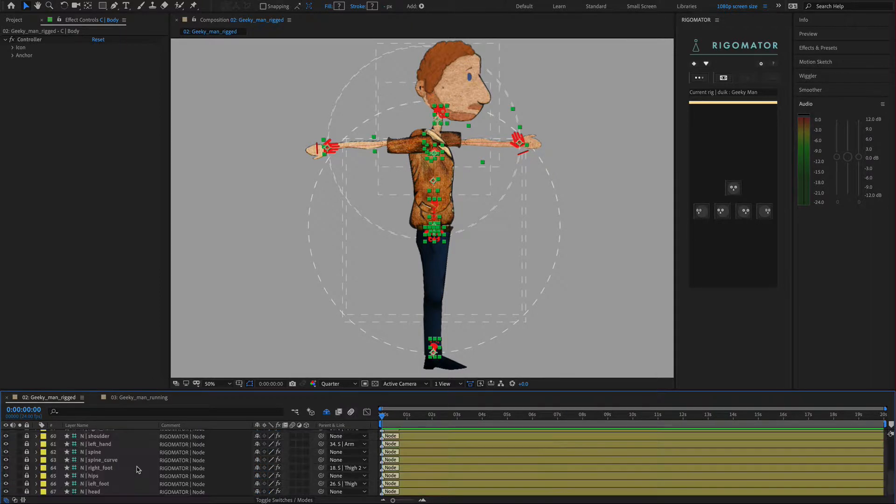
pyautogui.scroll(15, 137, 468)
pyautogui.click(302, 265)
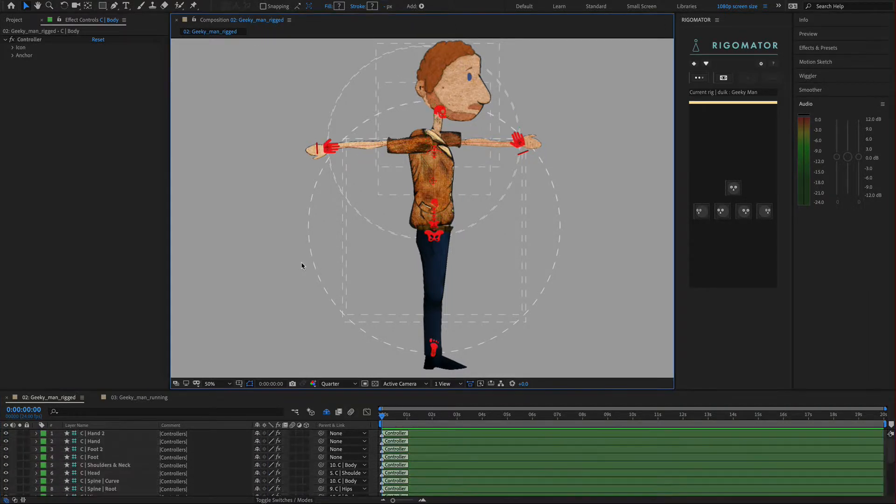
# Select the 02: Geeky_man_rigged composition among the project's Geeky_man_comps.
pyautogui.click(24, 19)
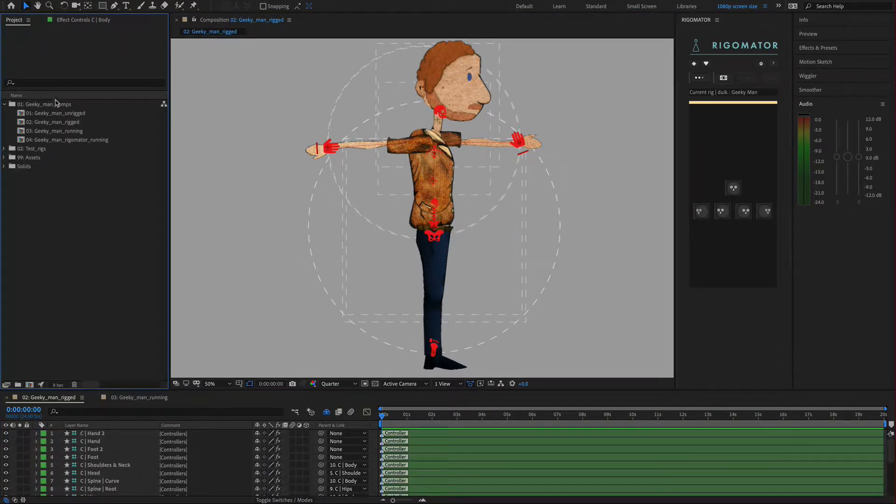
pyautogui.click(69, 123)
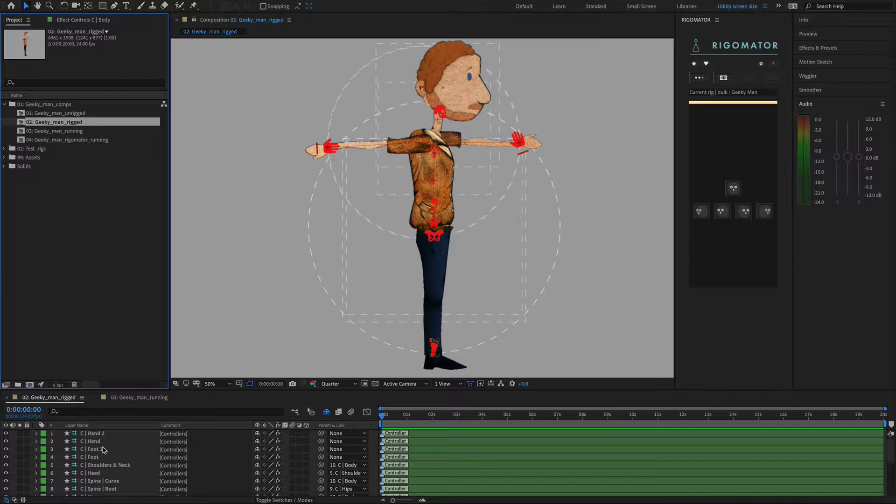
# Compare the layers of the 02: Geeky_man_rigged composition, including its Rigomator nodes, with those of 03: Geeky_man_running.
pyautogui.scroll(-15, 113, 455)
pyautogui.scroll(1, 114, 456)
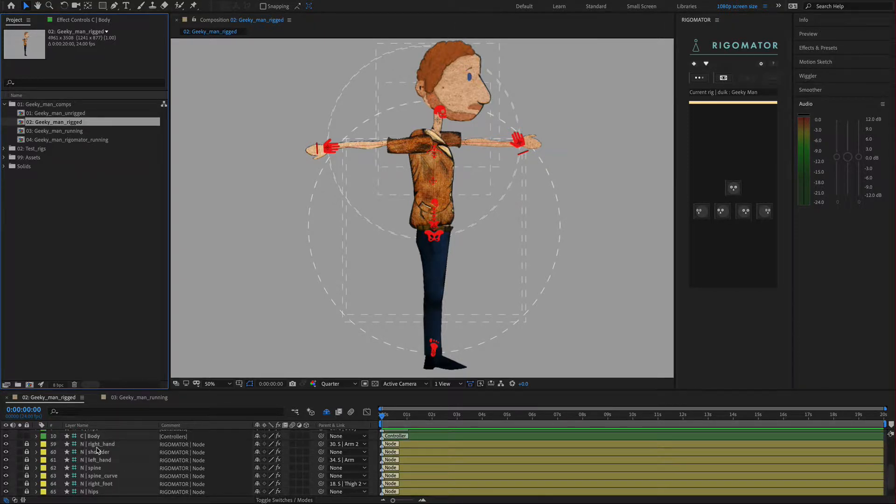
pyautogui.click(139, 397)
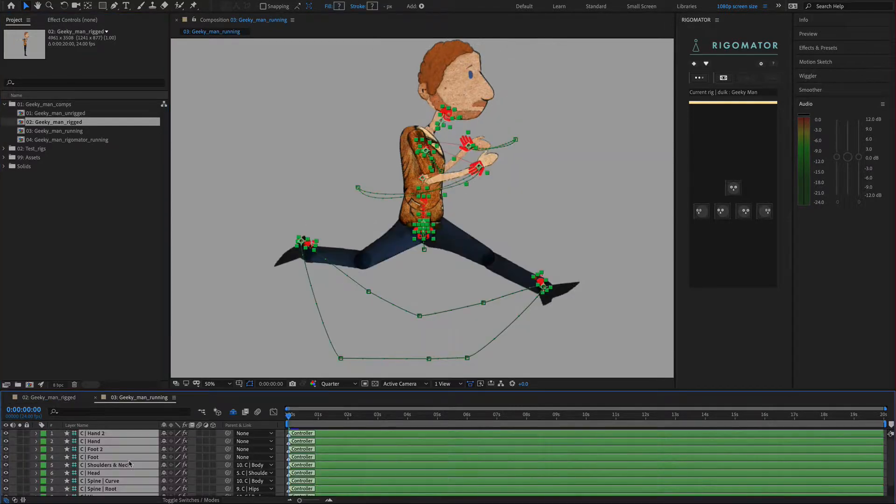
pyautogui.scroll(-2, 129, 465)
pyautogui.scroll(2, 129, 465)
pyautogui.click(64, 402)
pyautogui.click(134, 401)
pyautogui.scroll(-1, 119, 466)
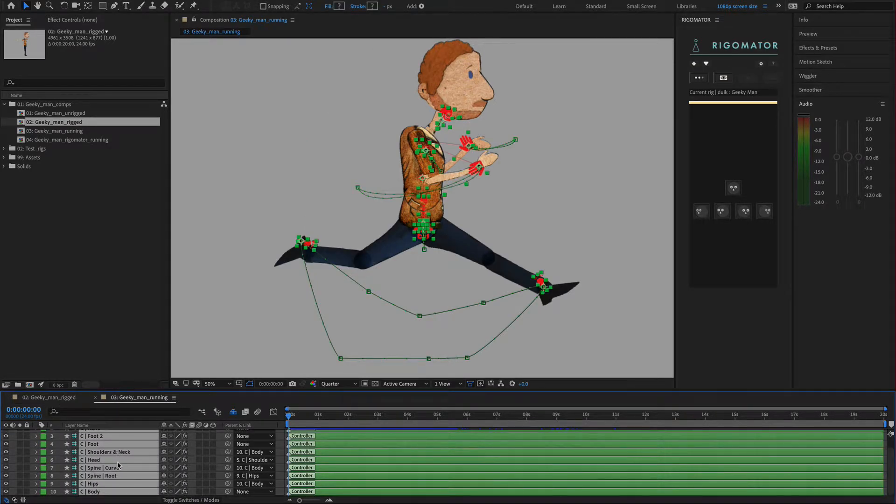
# Reveal the keyframed properties of the selected controller layers in 03: Geeky_man_running, examine them, and collapse them again.
pyautogui.scroll(1, 118, 465)
pyautogui.press('u')
pyautogui.scroll(-6, 119, 468)
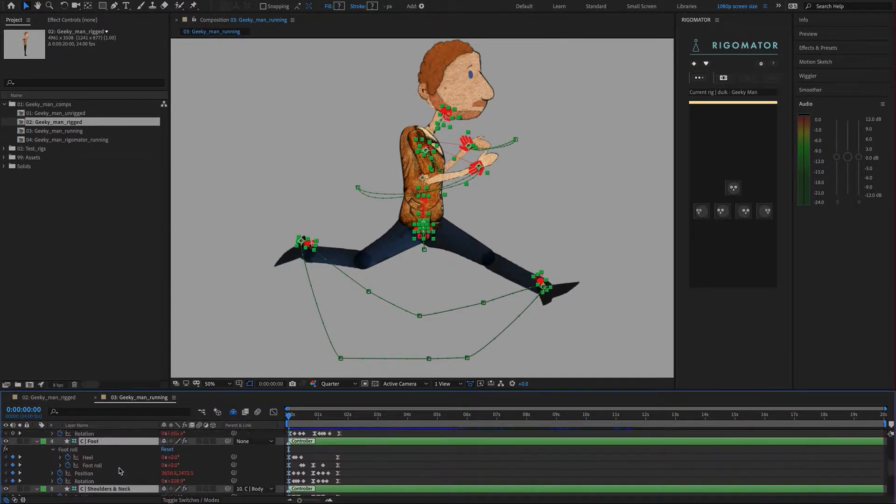
pyautogui.press('u')
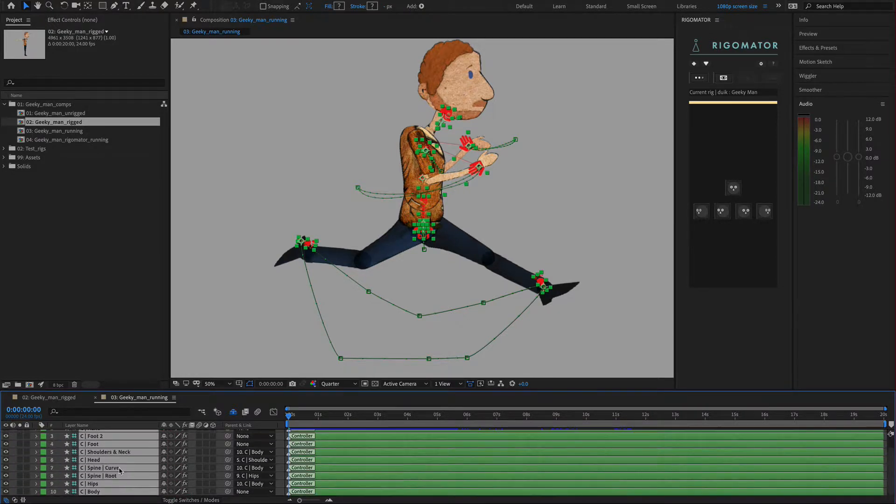
pyautogui.scroll(1, 120, 473)
pyautogui.scroll(-1, 105, 460)
# Unlock the node layers from N | right_hand to N | head in 02: Geeky_man_rigged, copy them, and lock them again.
pyautogui.click(58, 398)
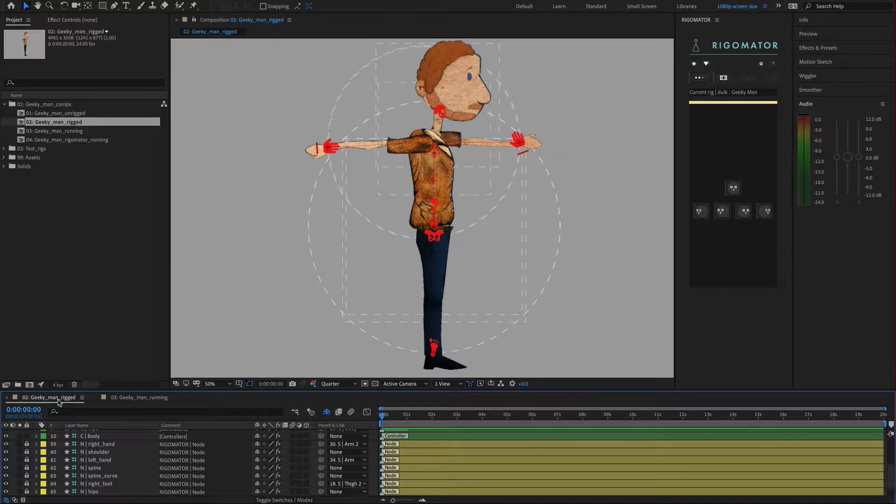
pyautogui.moveTo(26, 444); pyautogui.dragTo(28, 492)
pyautogui.scroll(-1, 60, 469)
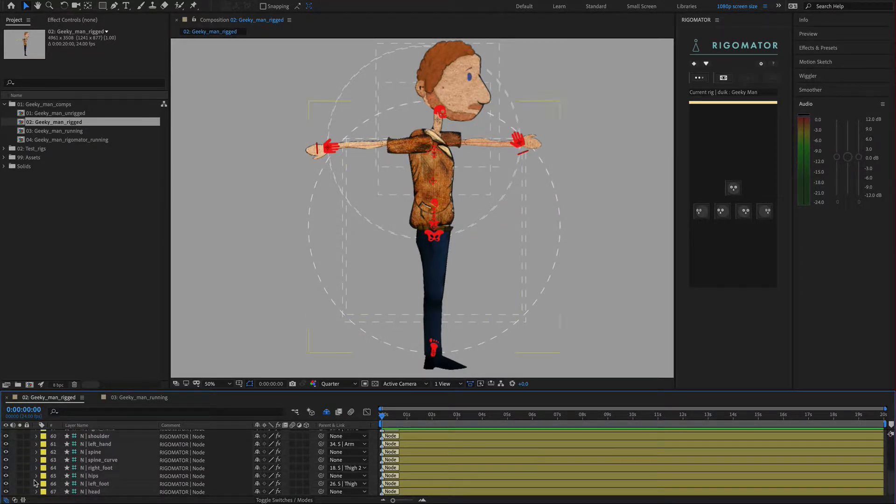
pyautogui.scroll(1, 98, 444)
pyautogui.click(99, 446)
pyautogui.scroll(-1, 103, 469)
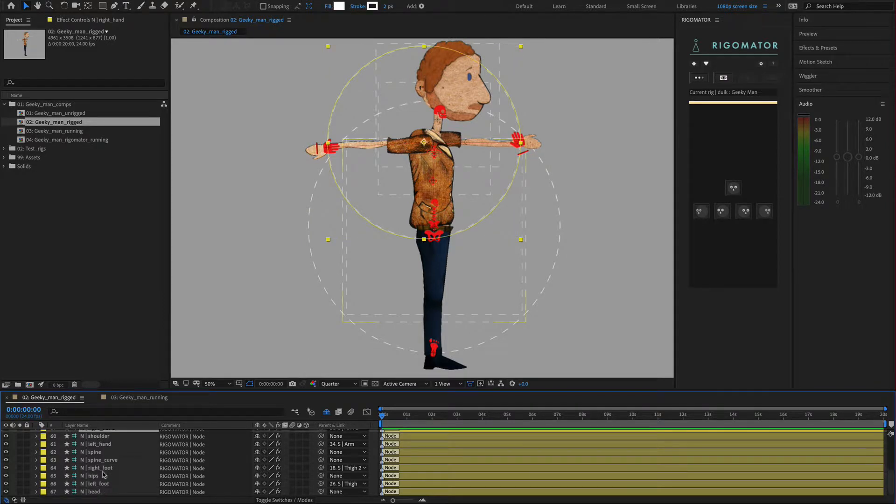
pyautogui.keyDown('shift'); pyautogui.click(99, 493); pyautogui.keyUp('shift')
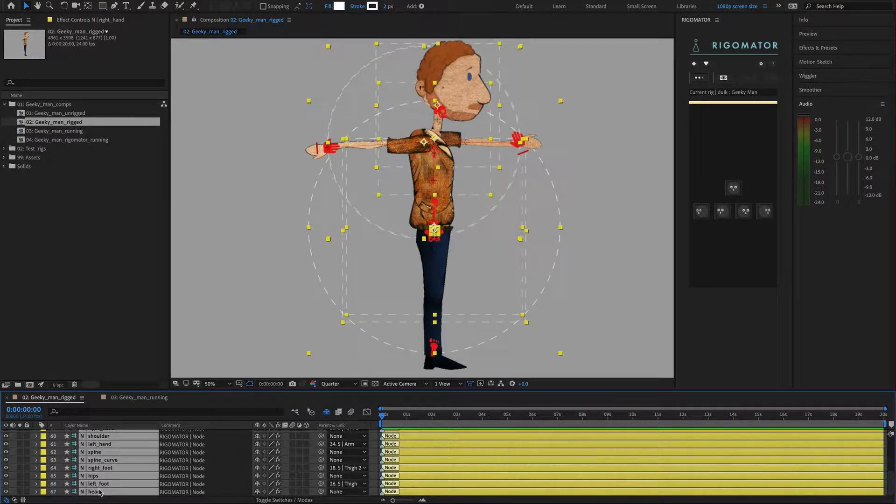
pyautogui.click(27, 492)
pyautogui.scroll(5, 49, 473)
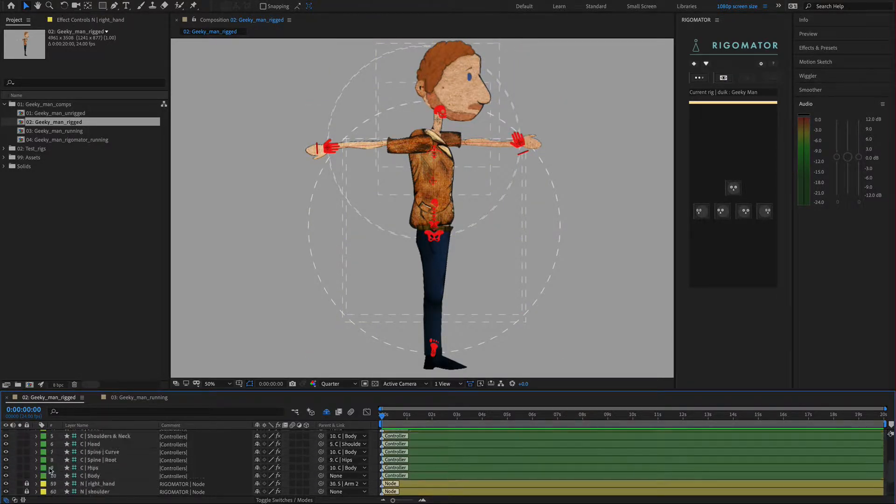
# Paste the nodes into 03: Geeky_man_running, move them directly below the C | Body controller layer, and lock them.
pyautogui.click(132, 398)
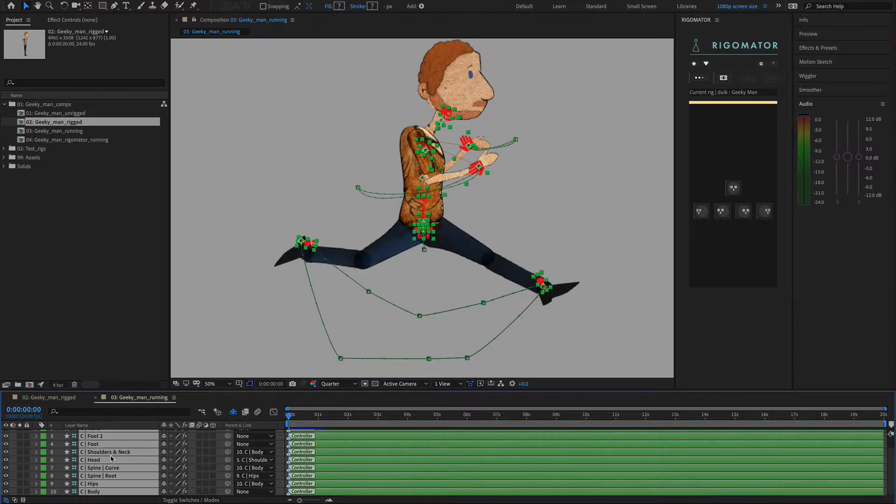
pyautogui.hotkey('ctrl', 'v')
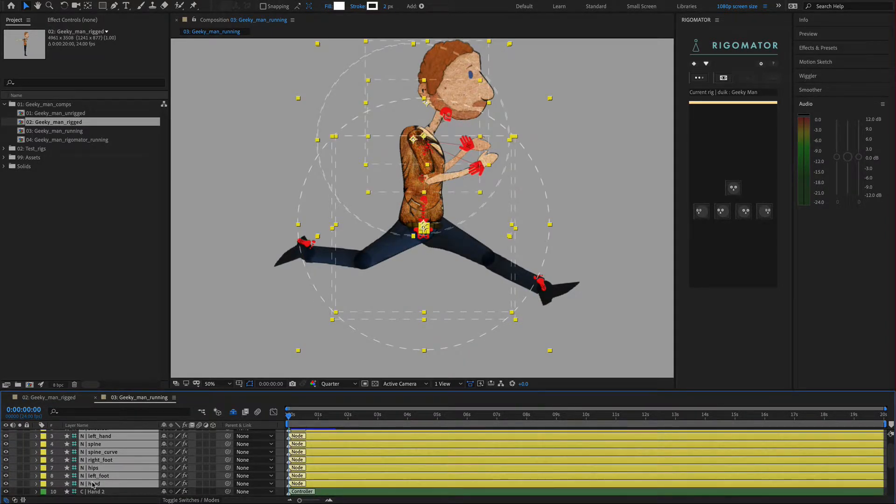
pyautogui.moveTo(93, 485); pyautogui.dragTo(94, 497)
pyautogui.click(27, 491)
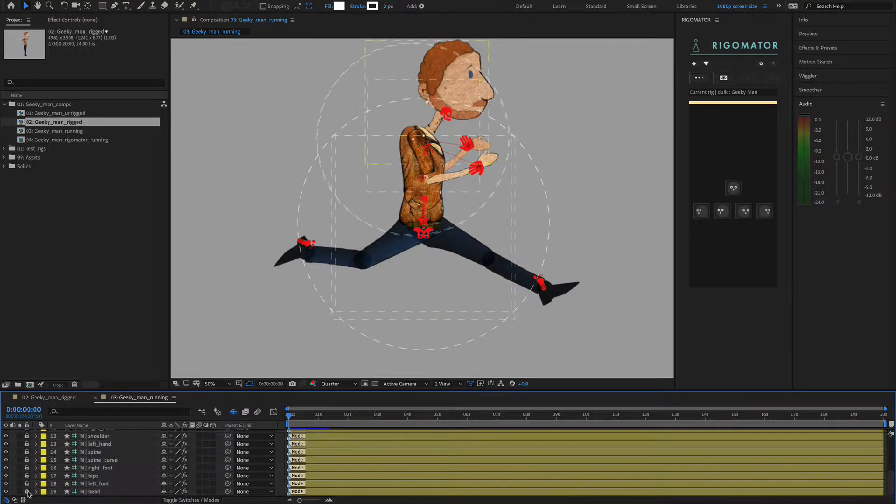
pyautogui.scroll(3, 120, 476)
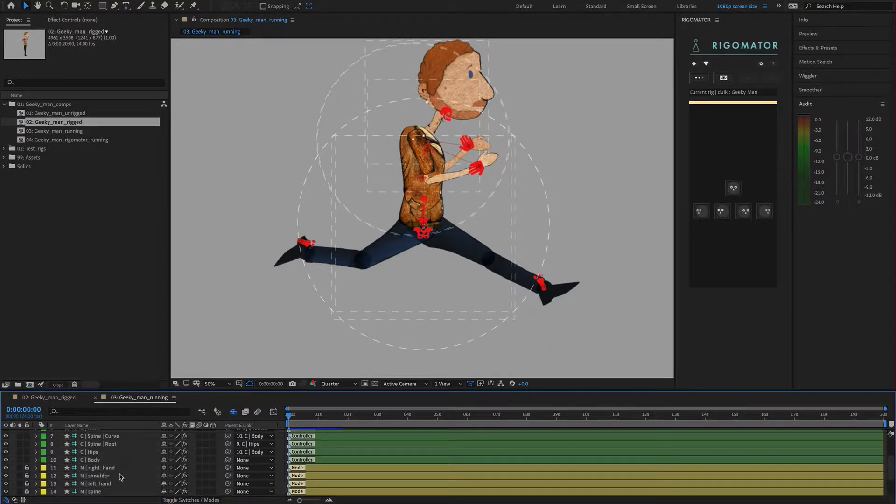
# Compare the controller and node layer order in 02: Geeky_man_rigged with the running composition.
pyautogui.click(62, 400)
pyautogui.click(131, 399)
pyautogui.click(37, 398)
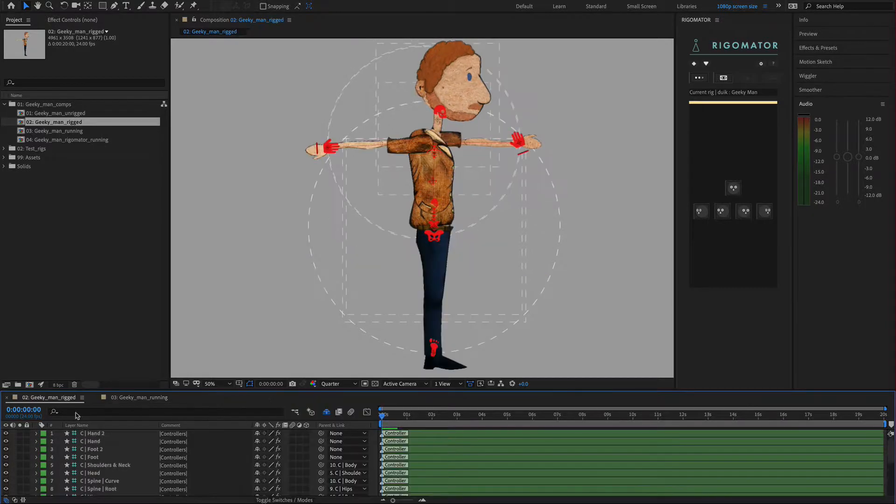
pyautogui.scroll(-3, 103, 452)
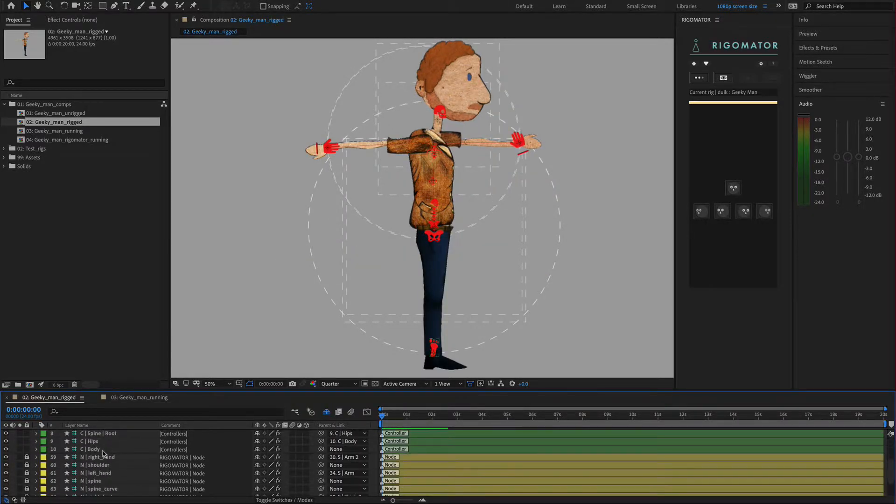
pyautogui.scroll(3, 103, 453)
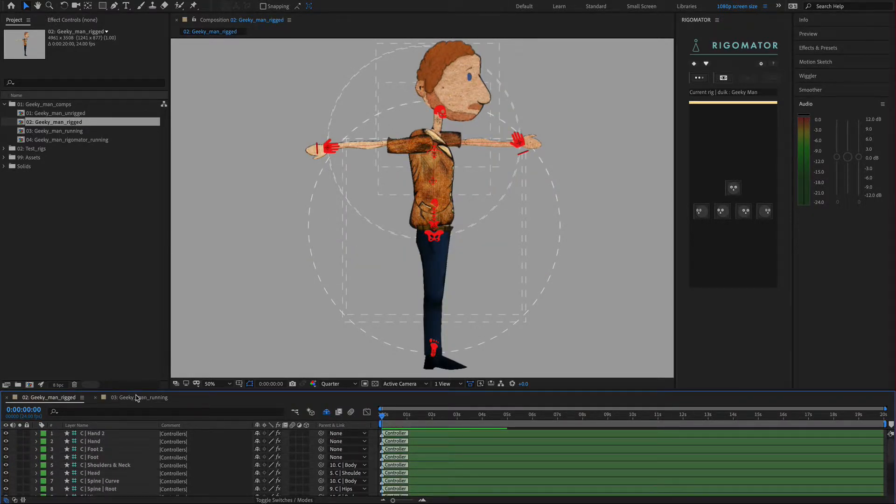
# In 03: Geeky_man_running, clear Rigomator's current rig and load the composition's existing Duik rig.
pyautogui.click(138, 397)
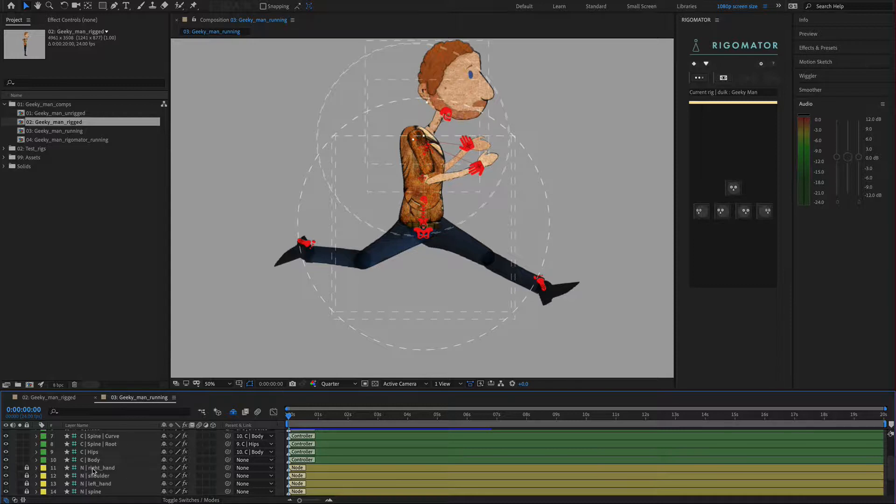
pyautogui.click(701, 80)
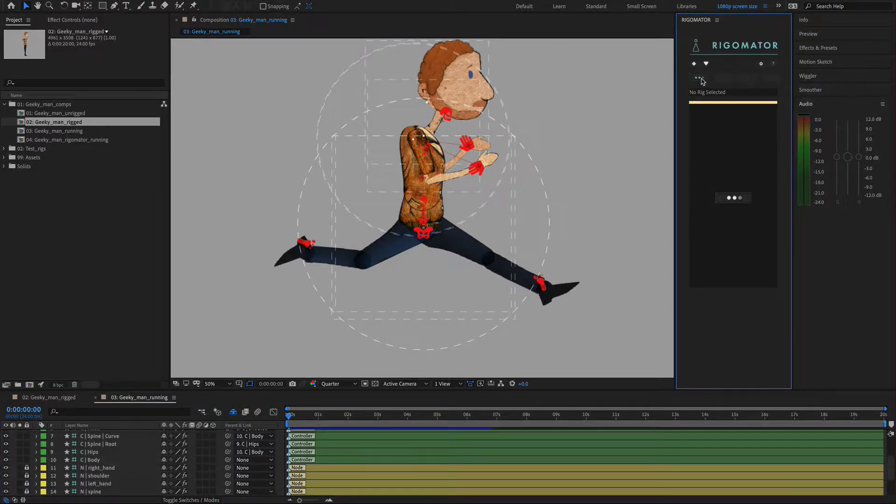
pyautogui.keyDown('ctrl'); pyautogui.click(735, 202); pyautogui.keyUp('ctrl')
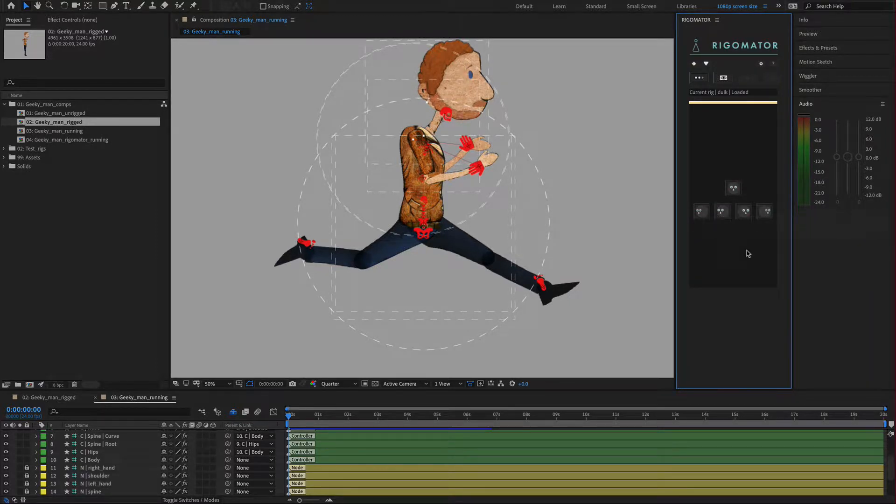
# Choose the right-facing side view of the loaded rig and open its full-body animation template library.
pyautogui.click(768, 213)
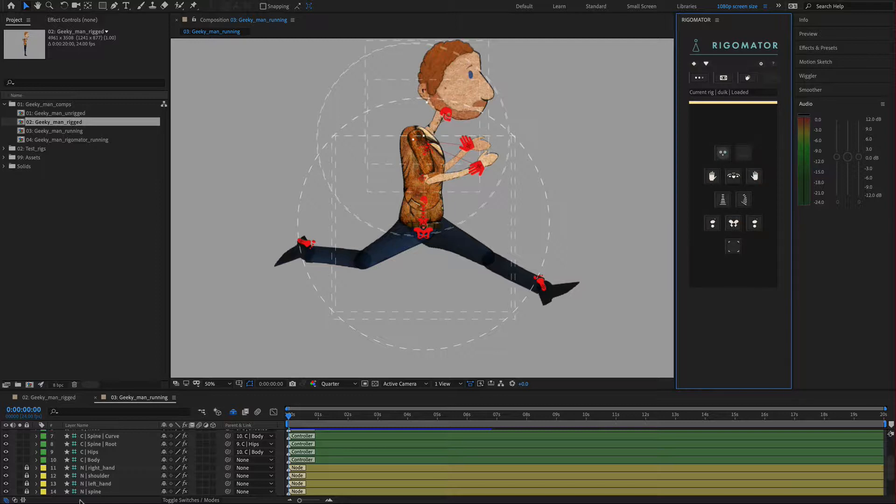
pyautogui.scroll(3, 93, 484)
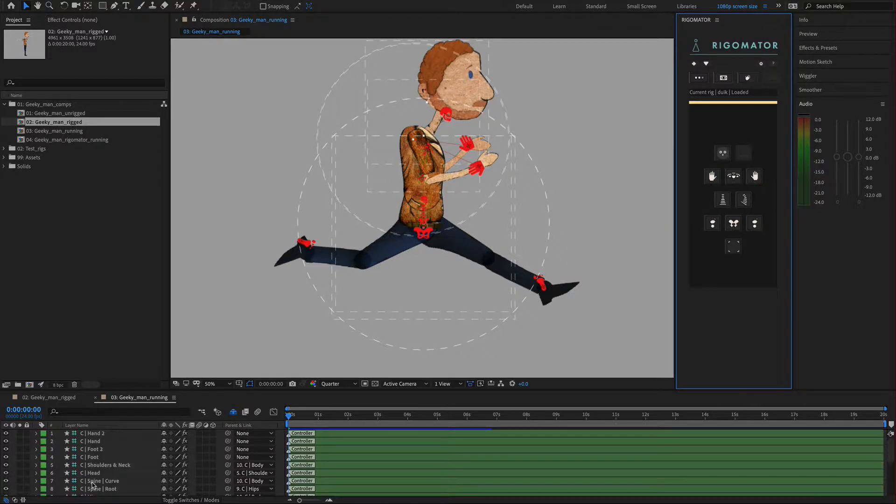
pyautogui.scroll(-3, 92, 486)
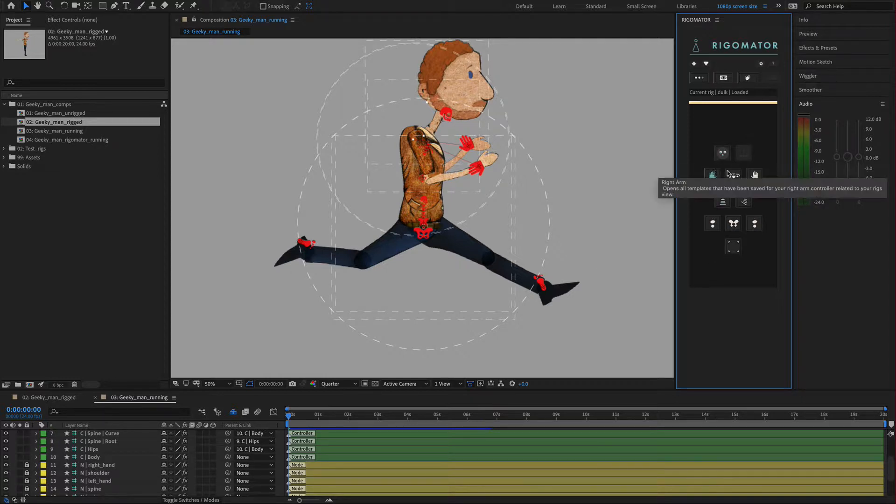
pyautogui.click(734, 245)
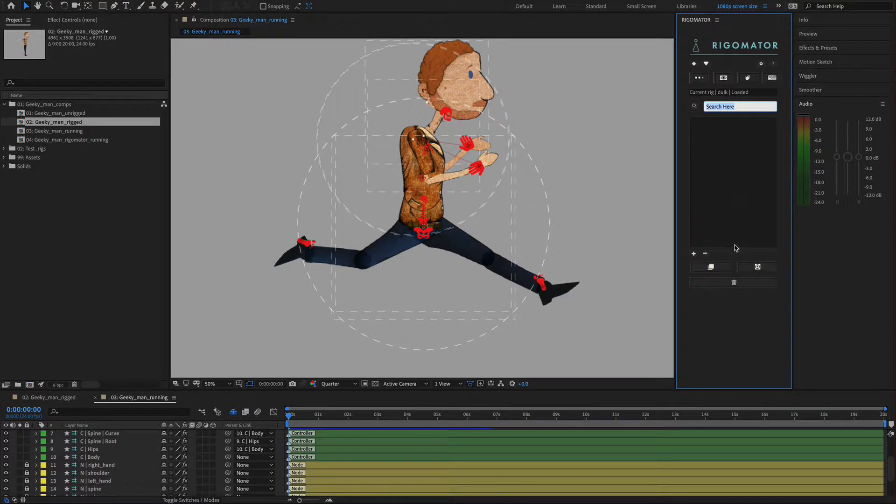
pyautogui.scroll(3, 143, 454)
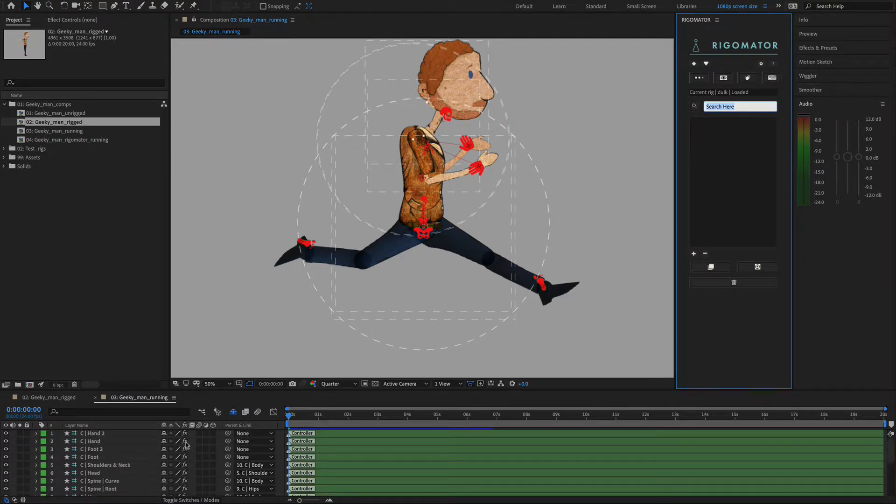
# Move the current time to 0:00:02:00 and begin adding an animation template named Character Run.
pyautogui.moveTo(298, 421); pyautogui.dragTo(349, 422)
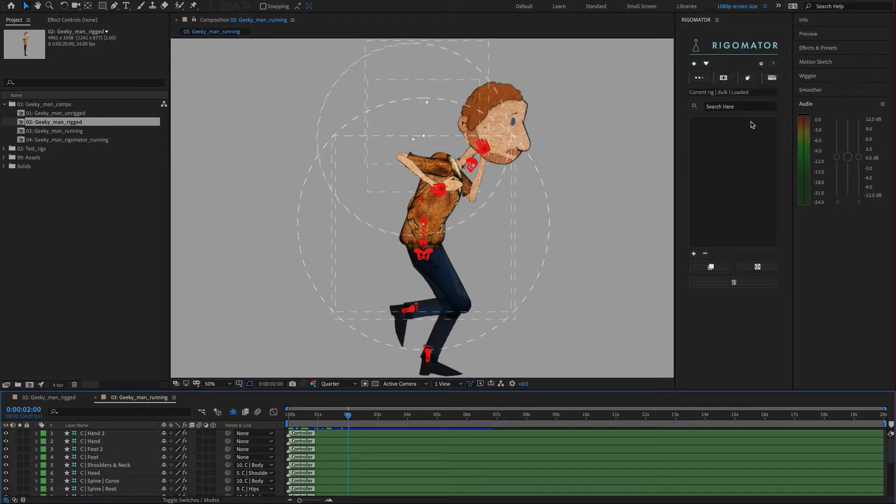
pyautogui.click(694, 255)
pyautogui.moveTo(491, 209); pyautogui.dragTo(650, 202)
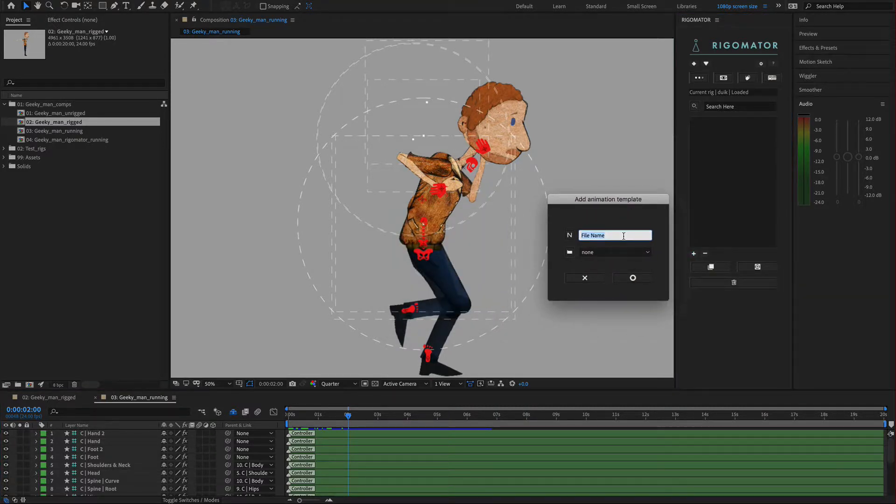
pyautogui.write('Character Run')
pyautogui.click(638, 253)
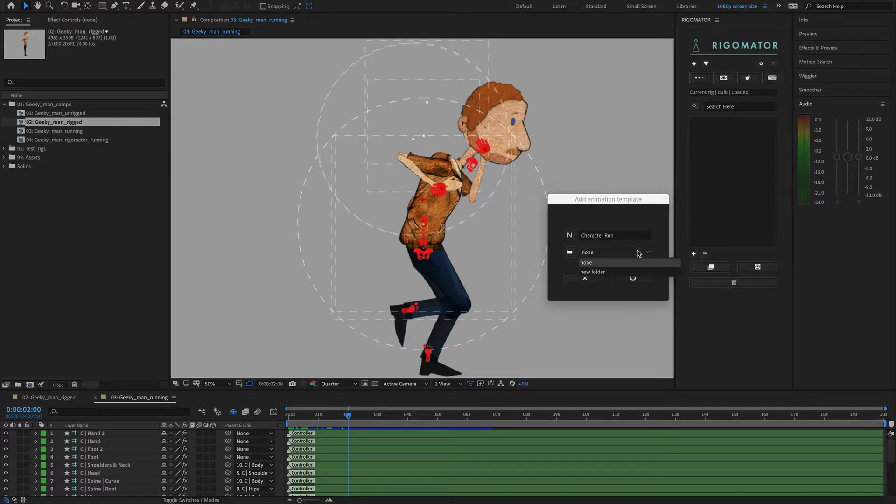
pyautogui.click(613, 272)
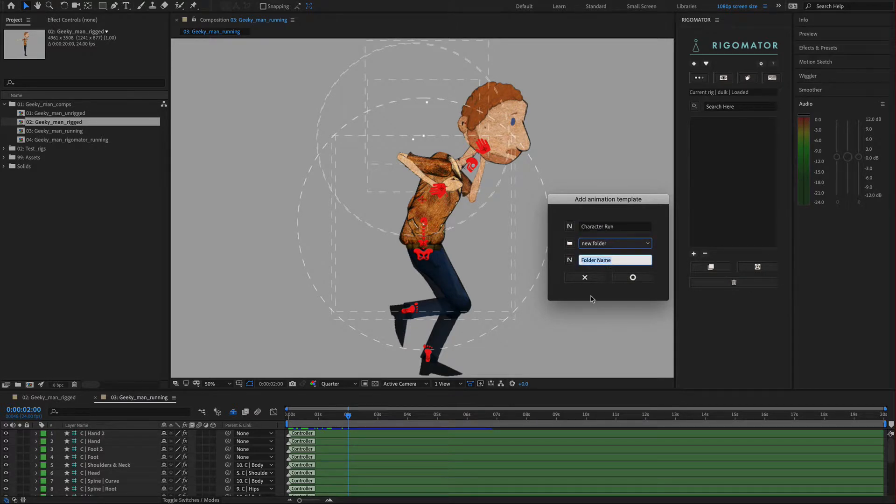
pyautogui.write('Bear Studios Tutorial')
pyautogui.click(643, 243)
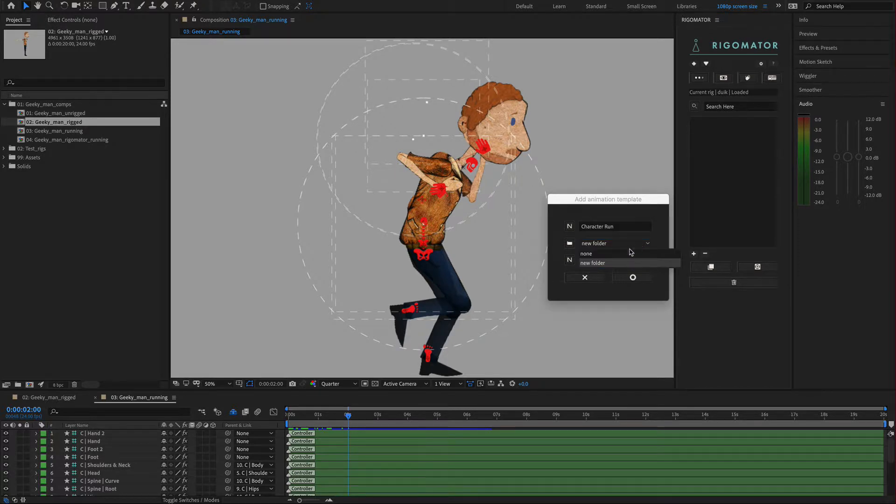
pyautogui.click(621, 257)
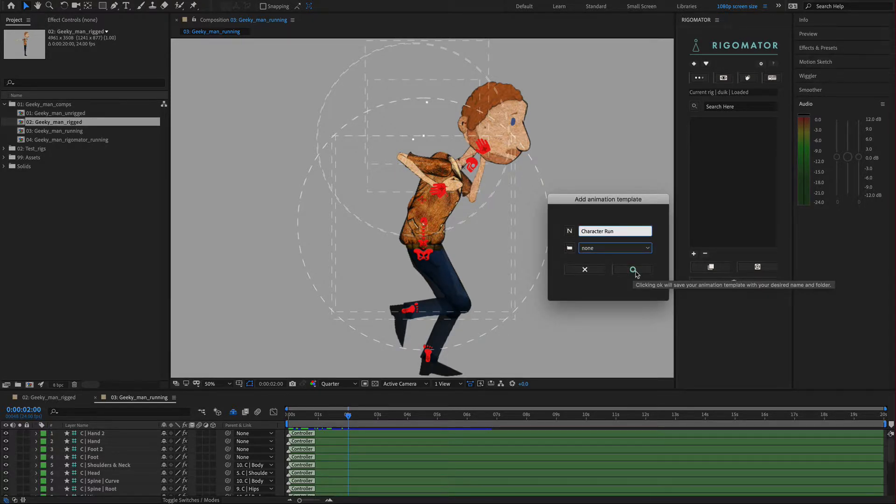
# Save the Character Run template with no folder and select it in the template library.
pyautogui.click(634, 270)
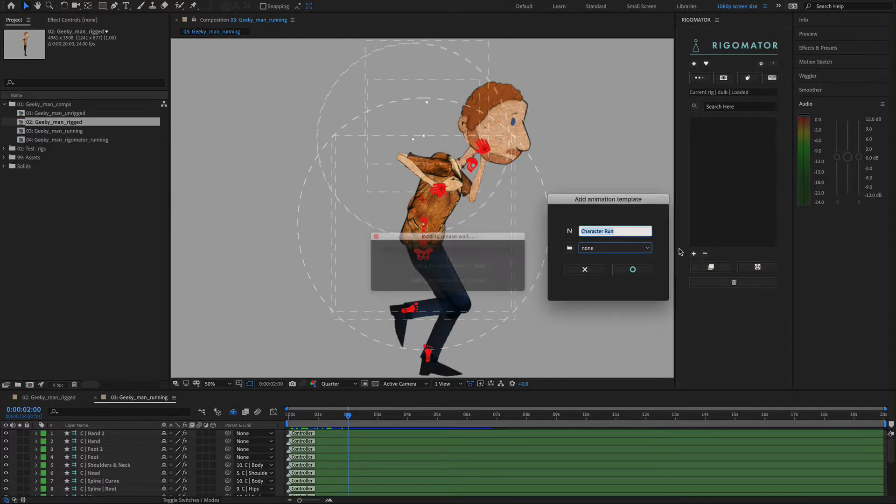
pyautogui.click(714, 123)
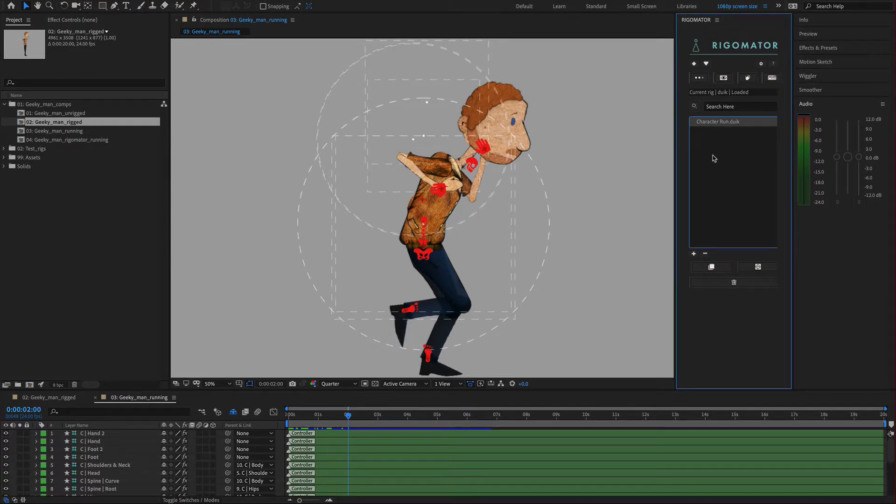
# Select the C | Hand 2 controller, examine its effect controls, and return to the project's composition list.
pyautogui.click(102, 434)
pyautogui.click(85, 20)
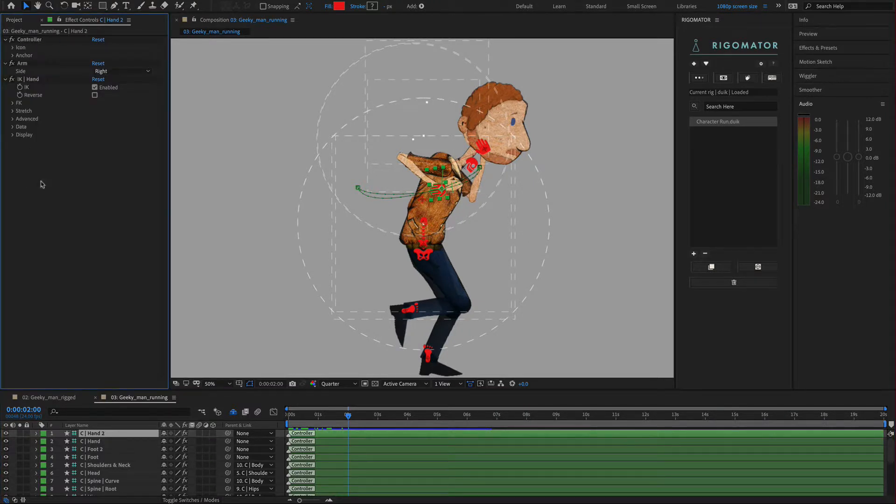
pyautogui.click(15, 20)
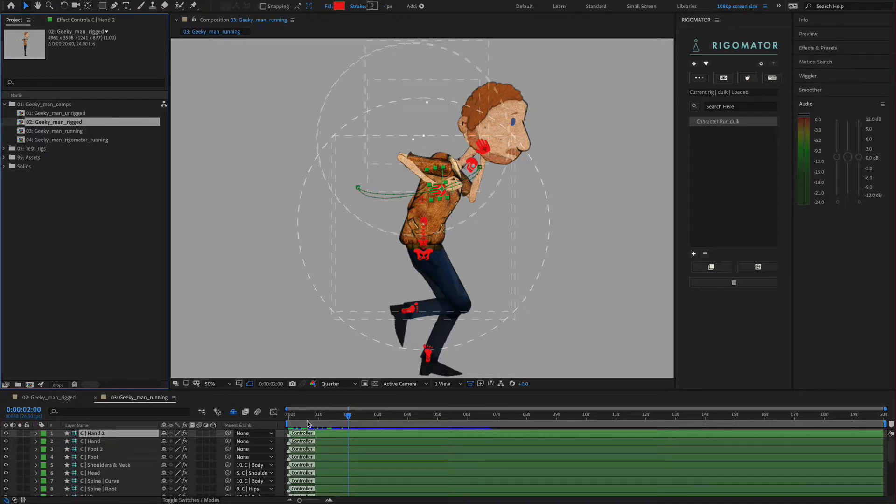
# Reveal the keyframes of all controllers, select those in the second half of the run cycle, and set the current time to 0:00:02:03.
pyautogui.scroll(-3, 338, 467)
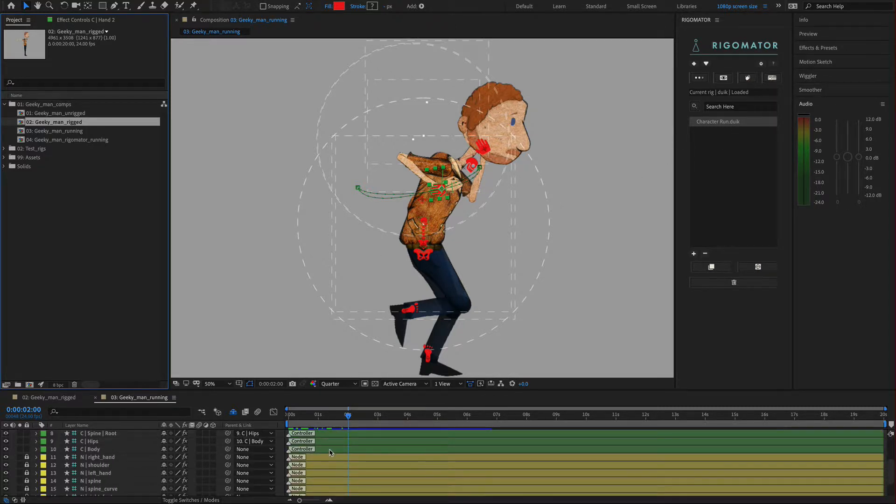
pyautogui.hotkey('ctrl', 'a')
pyautogui.press('u')
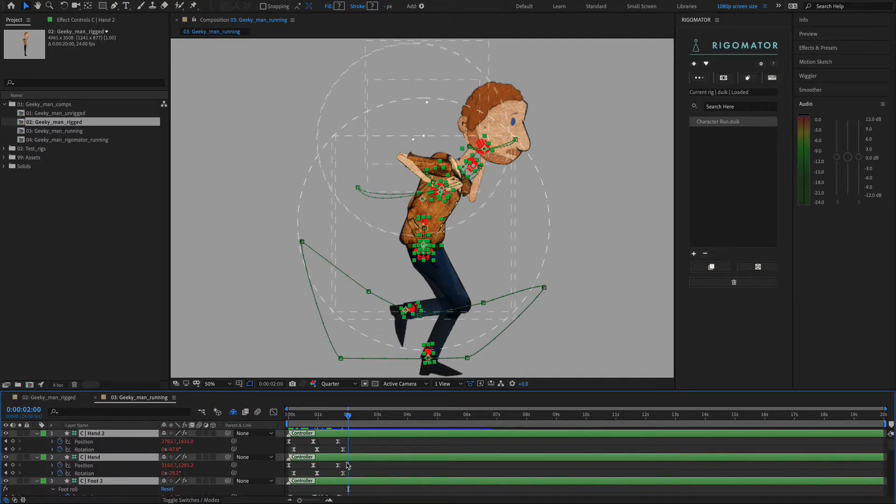
pyautogui.scroll(-6, 355, 465)
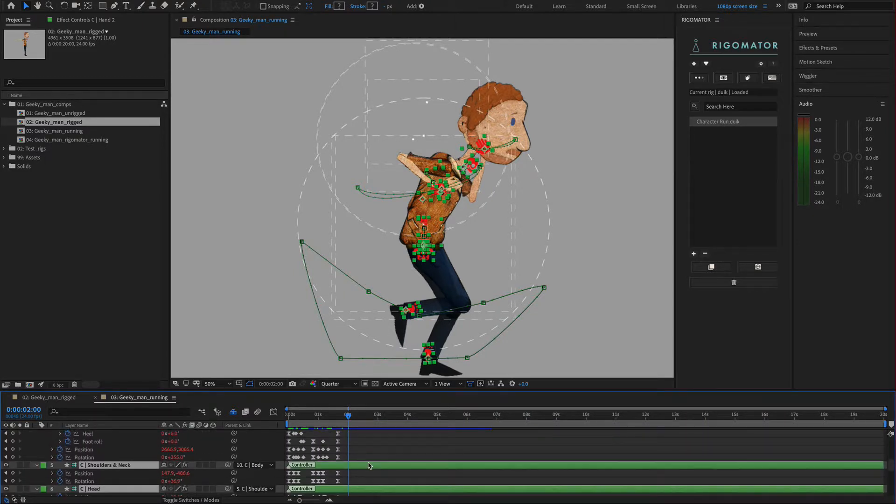
pyautogui.scroll(-5, 368, 465)
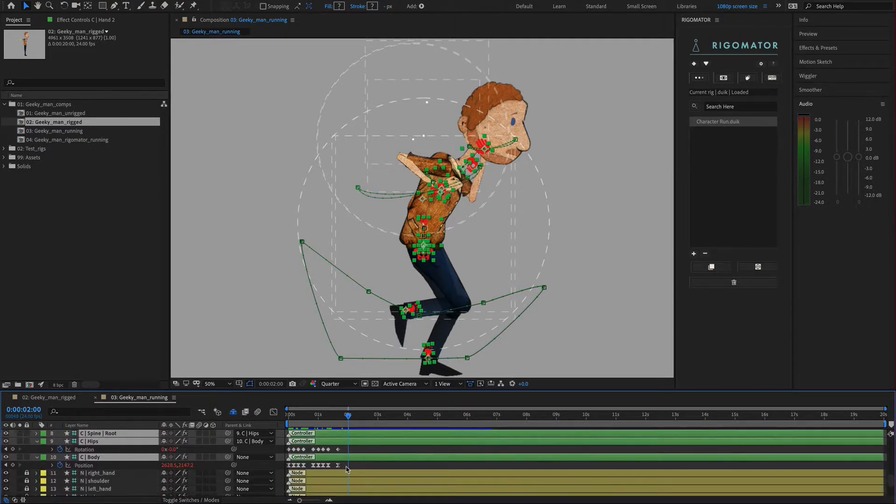
pyautogui.moveTo(350, 467); pyautogui.dragTo(352, 426)
pyautogui.click(313, 417)
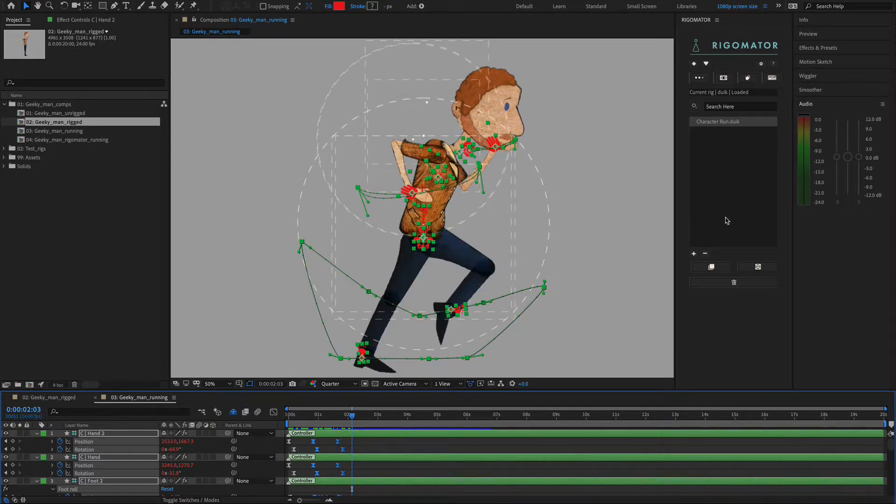
# Save the selected keyframes as an animation template named Character Run Half with no folder.
pyautogui.click(694, 254)
pyautogui.write('Character')
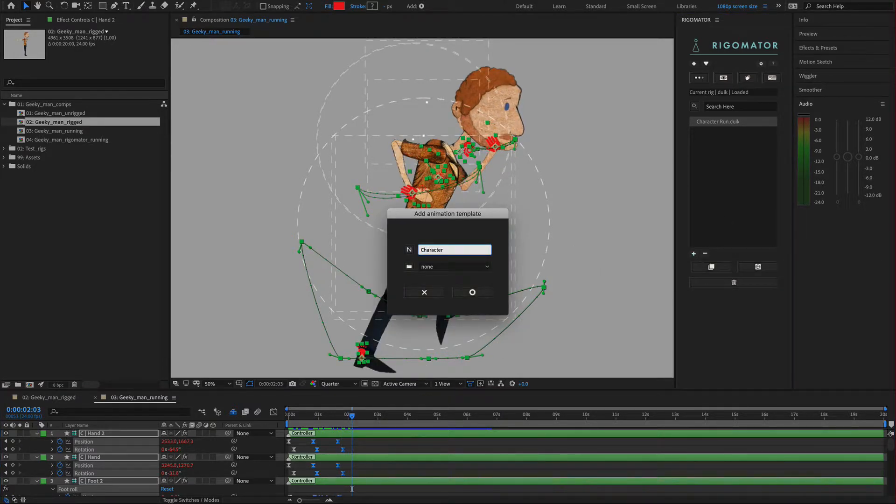
pyautogui.write(' Run Halfg')
pyautogui.moveTo(489, 218); pyautogui.dragTo(592, 211)
pyautogui.click(575, 285)
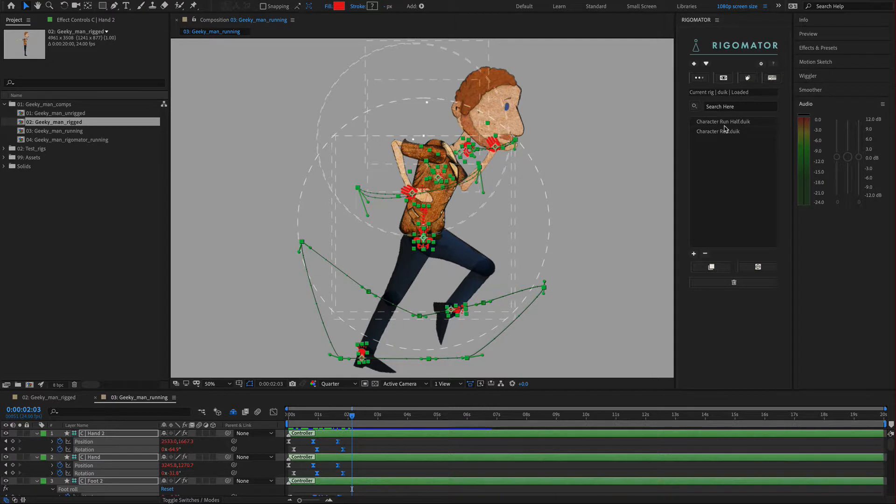
# Collapse the layer properties, select the controllers from C | Body up to C | Hand 2, and reveal their keyframes.
pyautogui.click(37, 437)
pyautogui.click(37, 436)
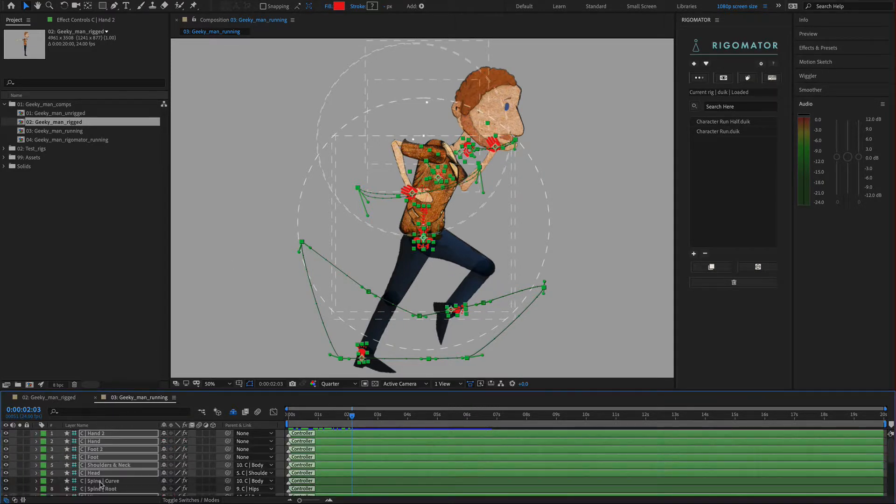
pyautogui.scroll(-3, 101, 485)
pyautogui.click(102, 450)
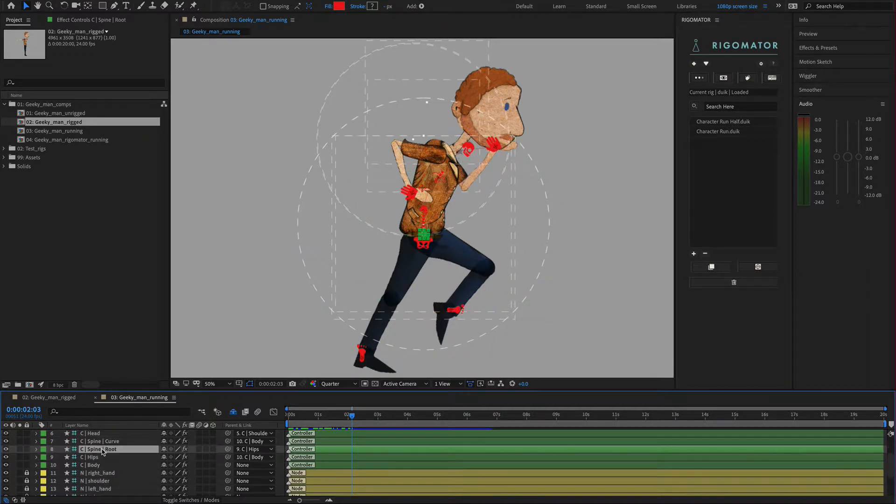
pyautogui.click(102, 466)
pyautogui.scroll(3, 103, 464)
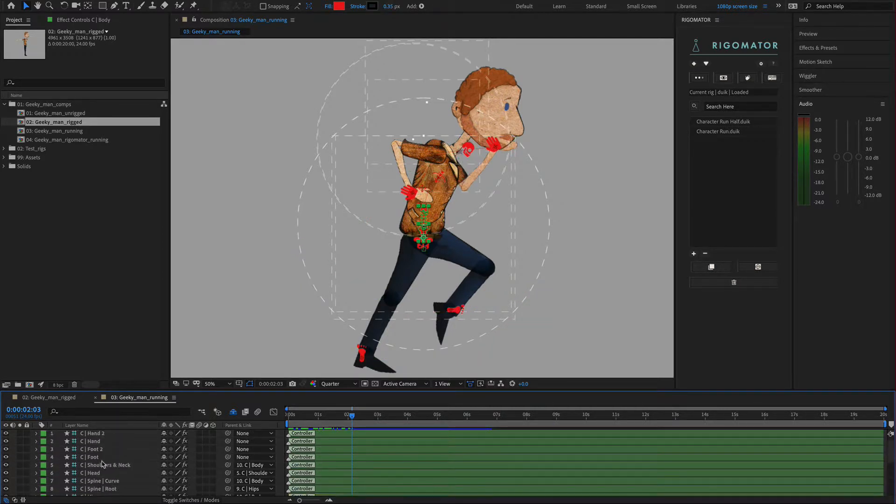
pyautogui.keyDown('shift'); pyautogui.click(100, 434); pyautogui.keyUp('shift')
pyautogui.press('u')
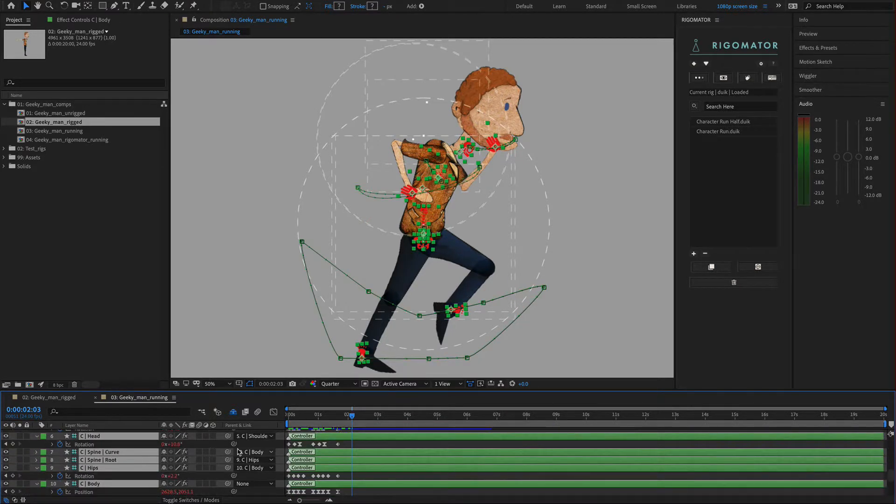
# Preview the run cycle from its start to 0:00:01:20, examine the controller keyframes, and collapse them.
pyautogui.click(289, 415)
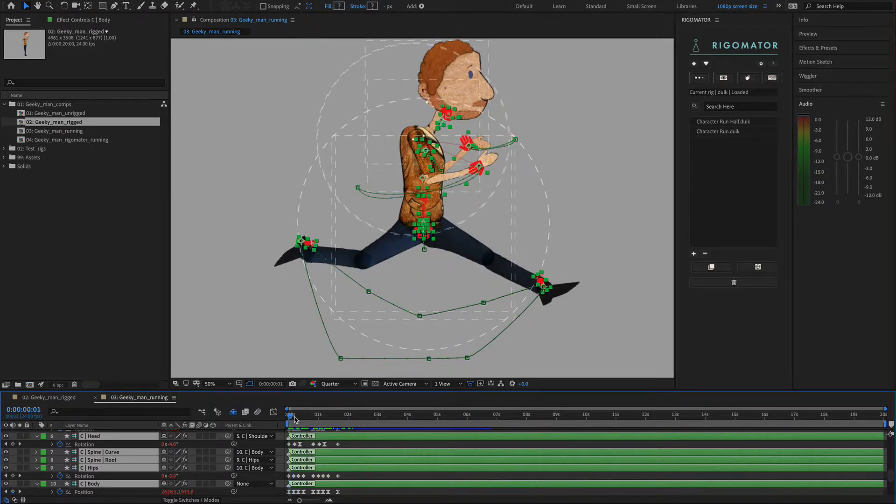
pyautogui.moveTo(294, 419); pyautogui.dragTo(343, 446)
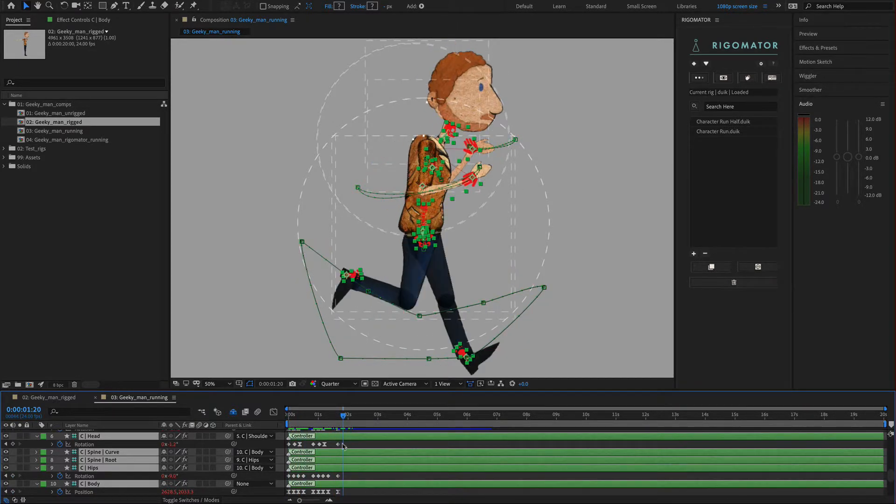
pyautogui.scroll(10, 336, 445)
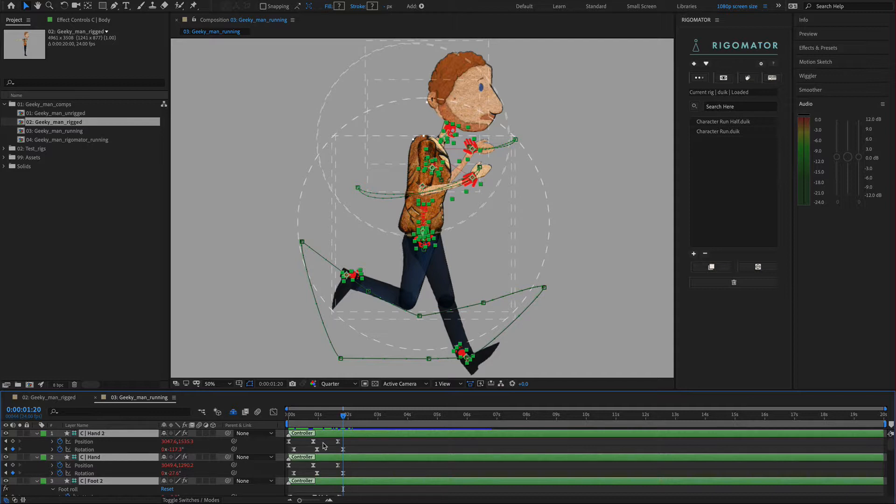
pyautogui.press('u')
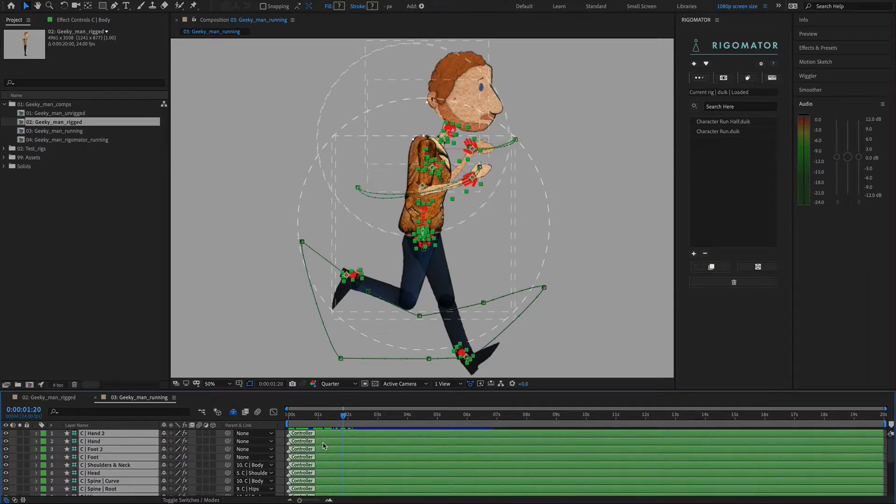
# Switch to the 02: Geeky_man_rigged composition and duplicate it in the project.
pyautogui.click(89, 317)
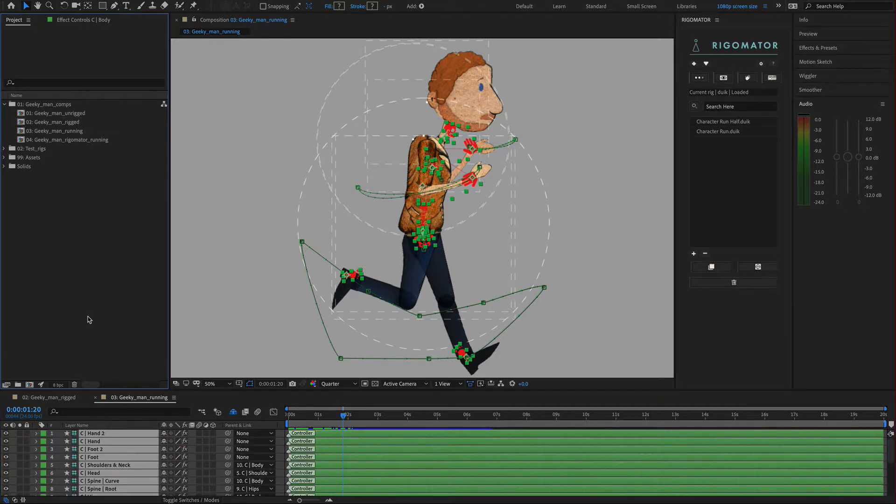
pyautogui.click(56, 397)
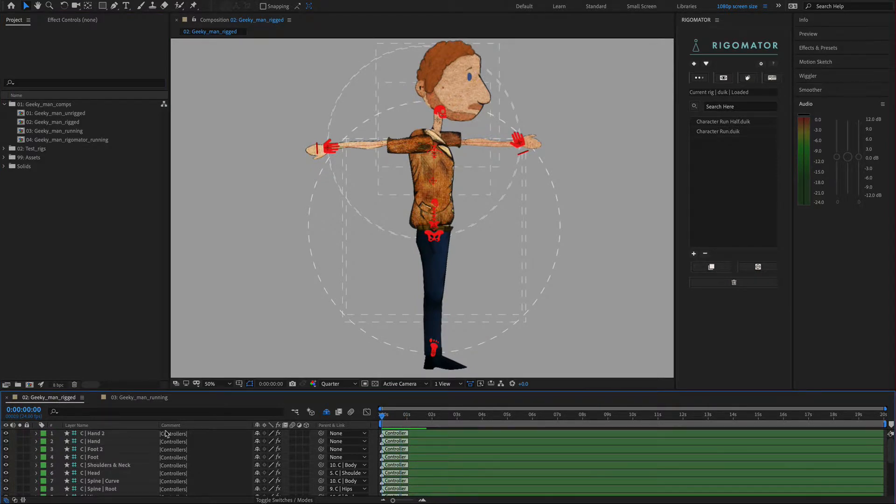
pyautogui.click(69, 122)
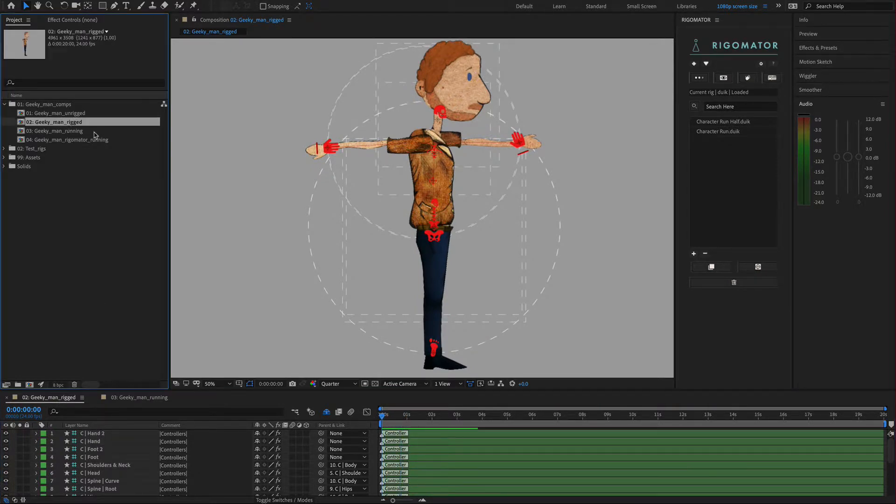
pyautogui.hotkey('ctrl', 'd')
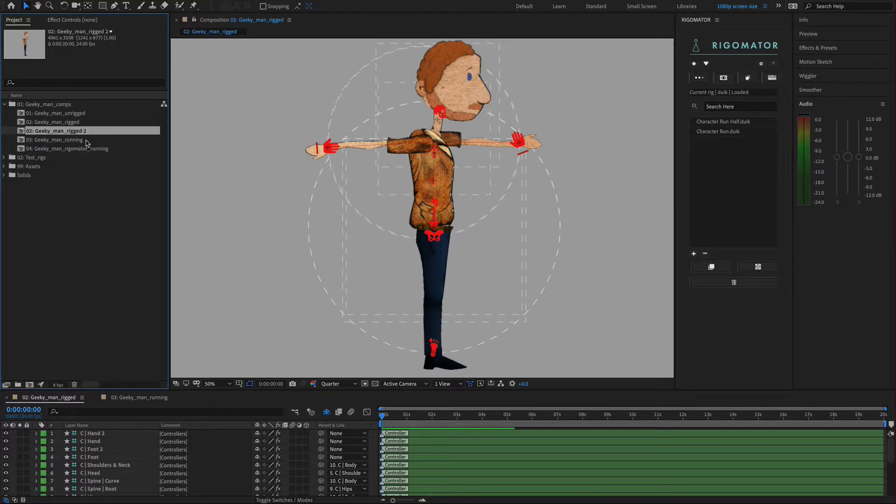
# Rename the duplicated composition as 05: Geeky_man_rigomator_user.
pyautogui.press('Return')
pyautogui.click(29, 131)
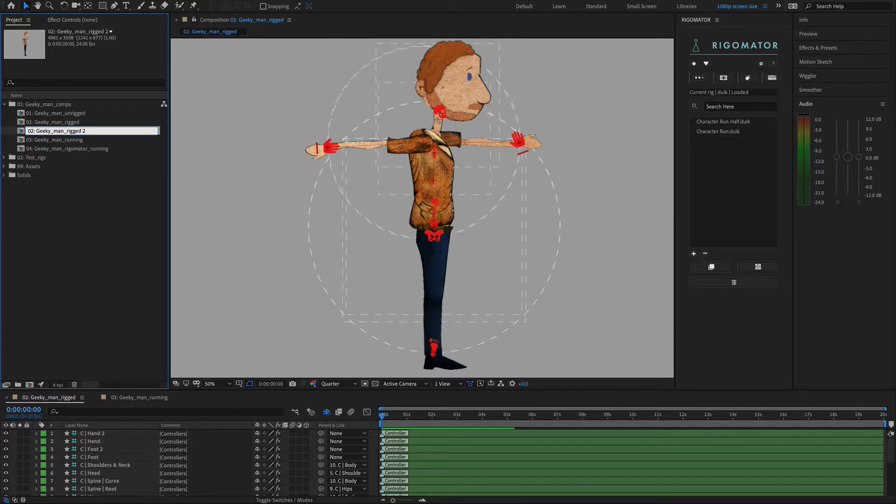
pyautogui.press('Delete')
pyautogui.press('Delete')
pyautogui.write('05')
pyautogui.moveTo(87, 132); pyautogui.dragTo(75, 132)
pyautogui.click(89, 131)
pyautogui.press('BackSpace')
pyautogui.write('omator')
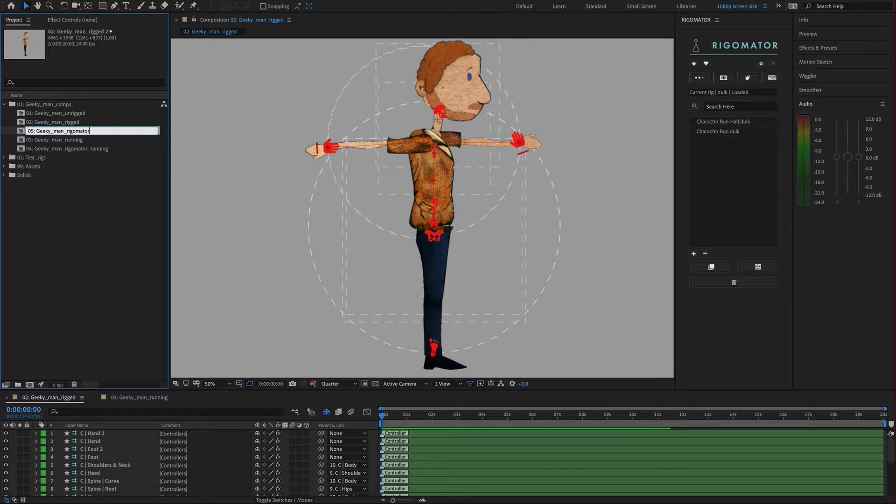
pyautogui.write('+')
pyautogui.write('user')
pyautogui.press('Return')
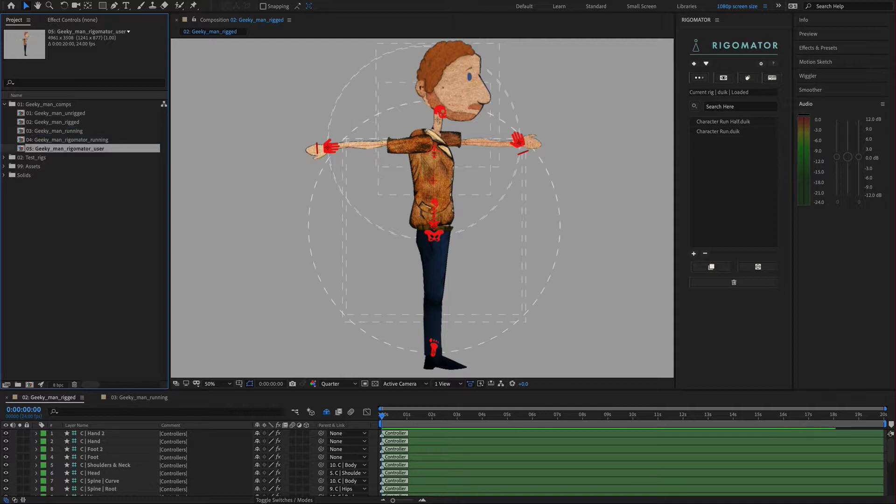
# Open the 05: Geeky_man_rigomator_user composition, load its Duik rig, and open the full-body template library for the right-facing side view.
pyautogui.doubleClick(64, 151)
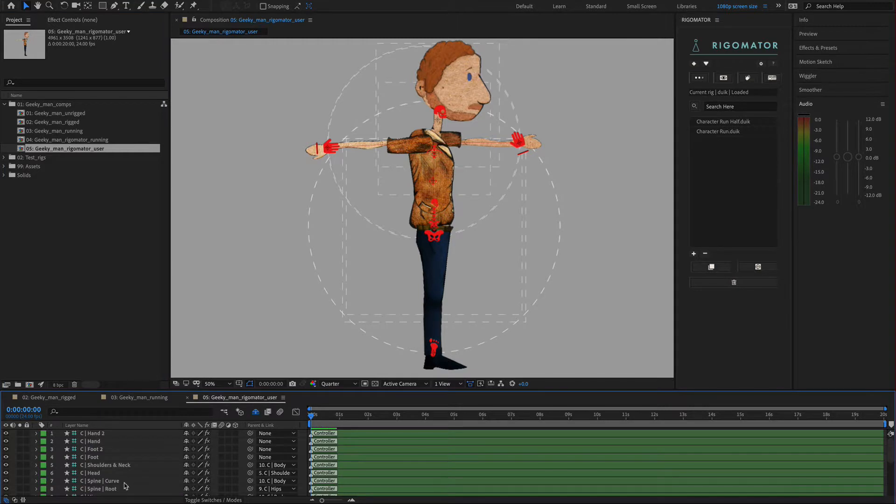
pyautogui.scroll(3, 126, 481)
pyautogui.click(699, 80)
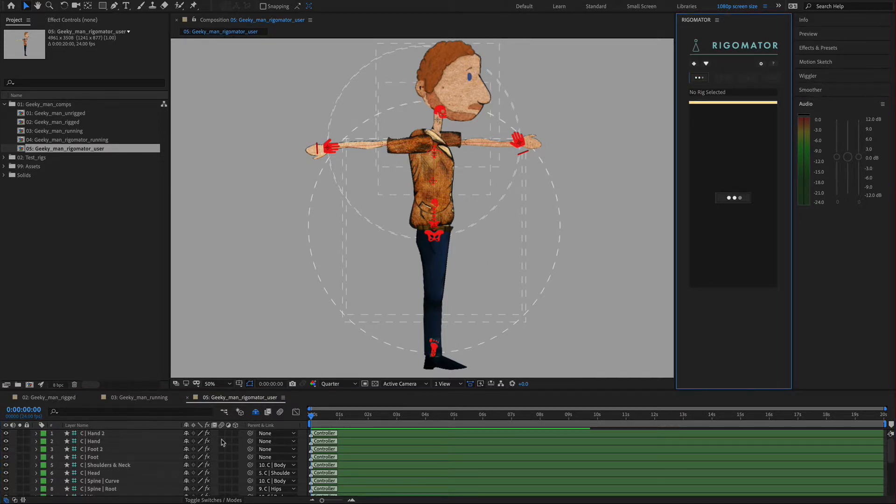
pyautogui.keyDown('ctrl'); pyautogui.click(740, 201); pyautogui.keyUp('ctrl')
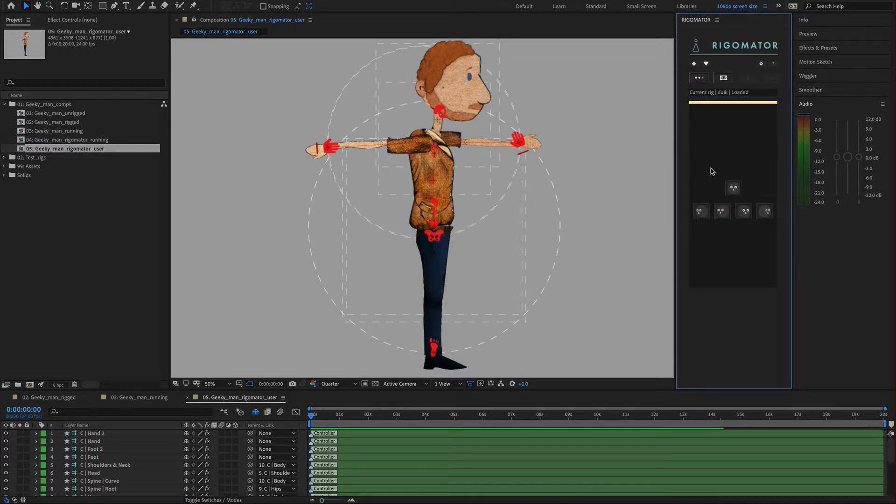
pyautogui.click(767, 212)
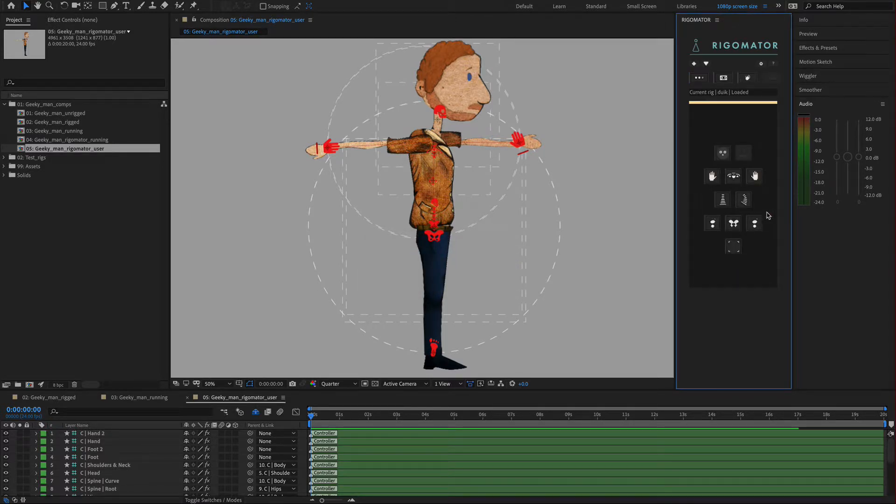
pyautogui.click(734, 248)
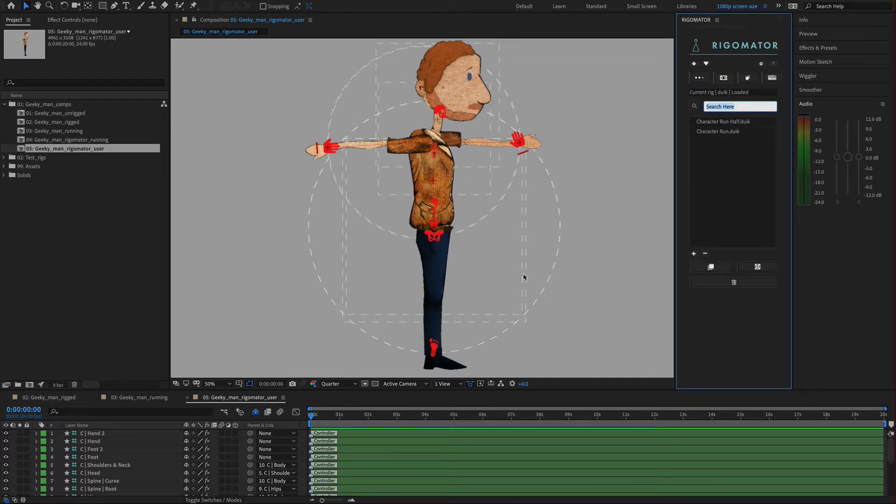
# Move the current time to 0:00:02:00 and apply the Character Run template to the loaded rig.
pyautogui.click(317, 420)
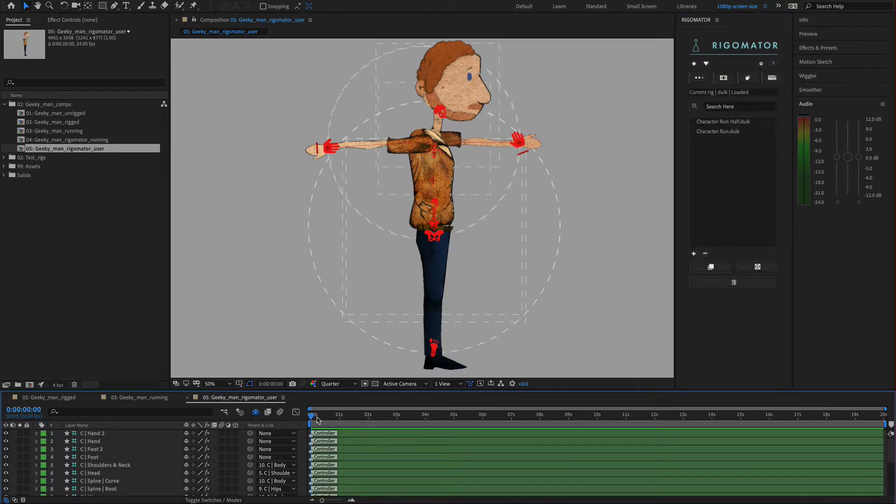
pyautogui.moveTo(317, 420); pyautogui.dragTo(368, 421)
pyautogui.scroll(-4, 161, 465)
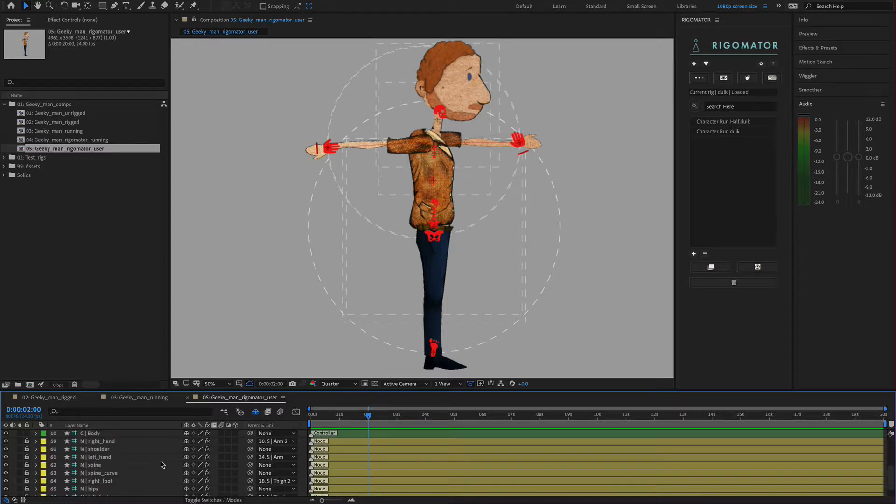
pyautogui.scroll(4, 161, 465)
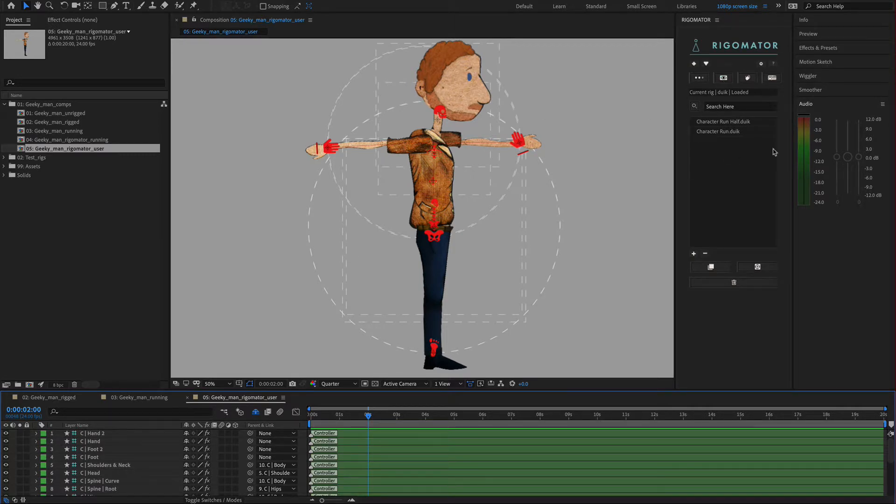
pyautogui.click(701, 135)
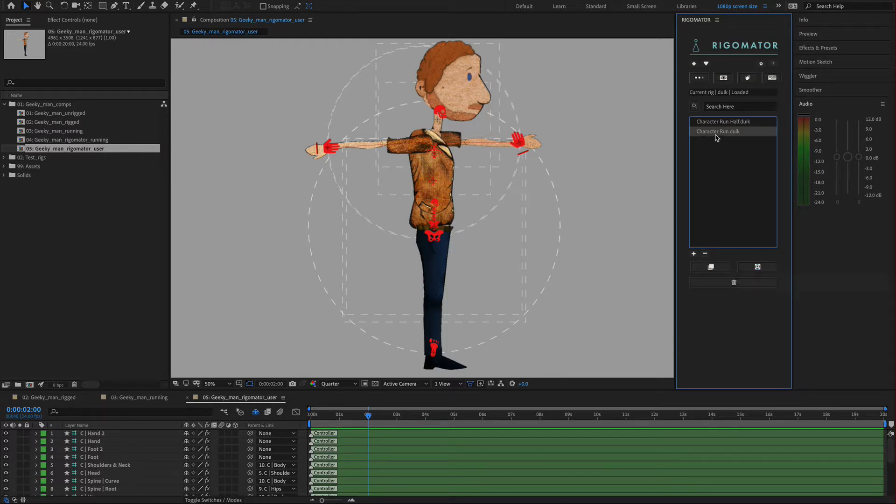
pyautogui.click(764, 268)
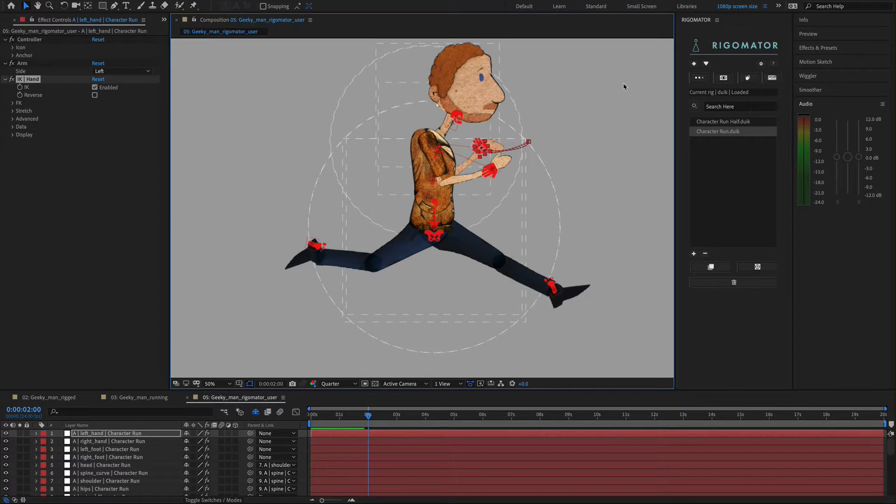
# Examine the Auto connect controllers option in the Rigomator settings, cancel the settings, and look through the animation and controller layers.
pyautogui.click(762, 66)
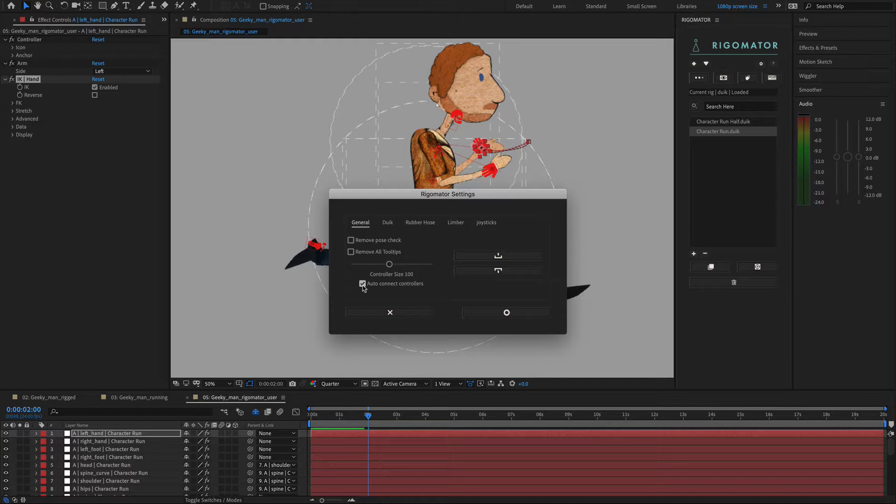
pyautogui.click(390, 313)
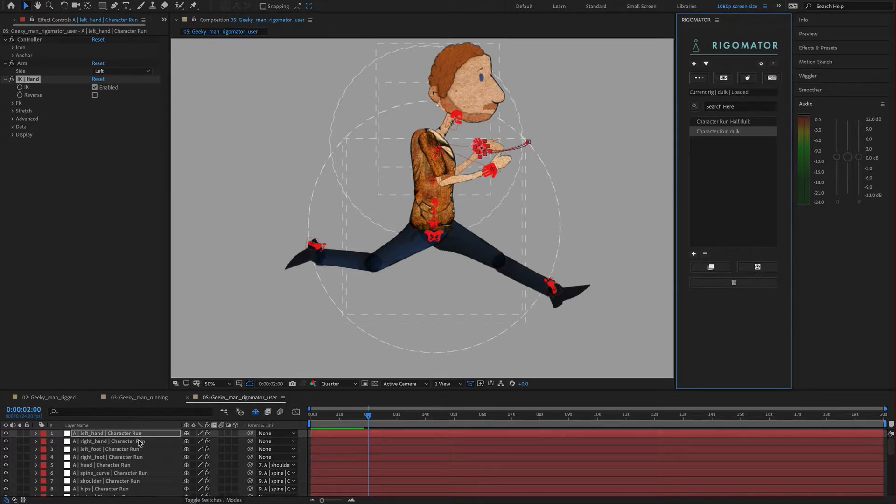
pyautogui.scroll(-5, 138, 457)
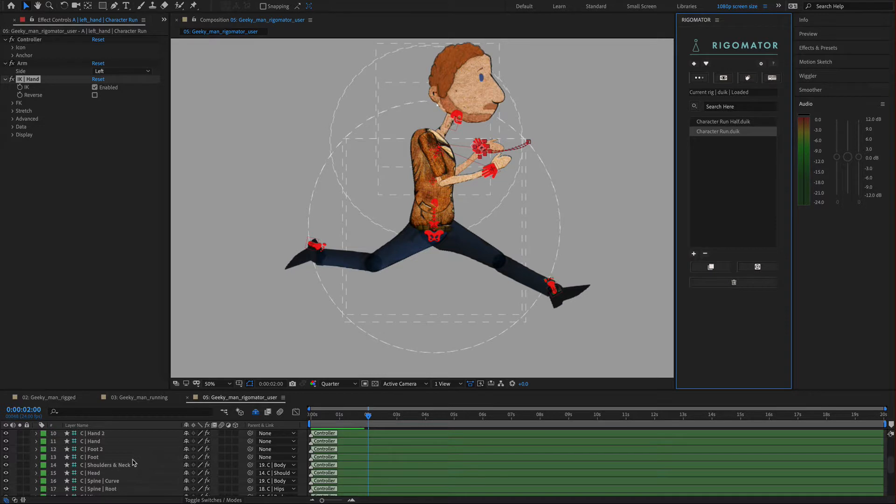
# Select the A | right_hand | Character Run layer and reveal its keyframed Position and Rotation properties.
pyautogui.scroll(5, 135, 463)
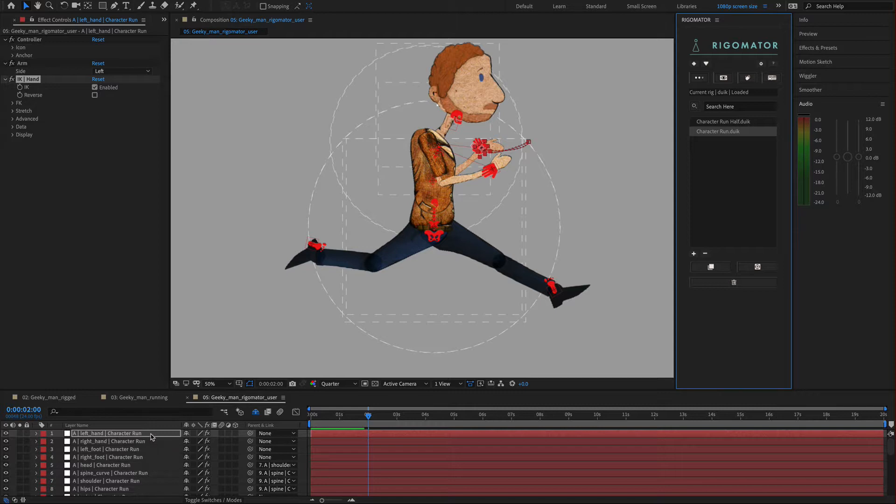
pyautogui.hotkey('ctrl', 'Down')
pyautogui.hotkey('ctrl', 'Down')
pyautogui.hotkey('ctrl', 'Down')
pyautogui.click(99, 444)
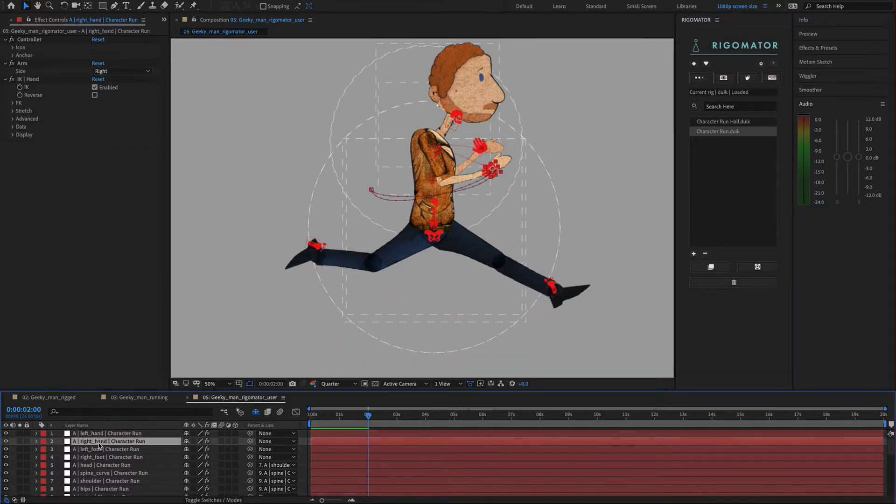
pyautogui.press('u')
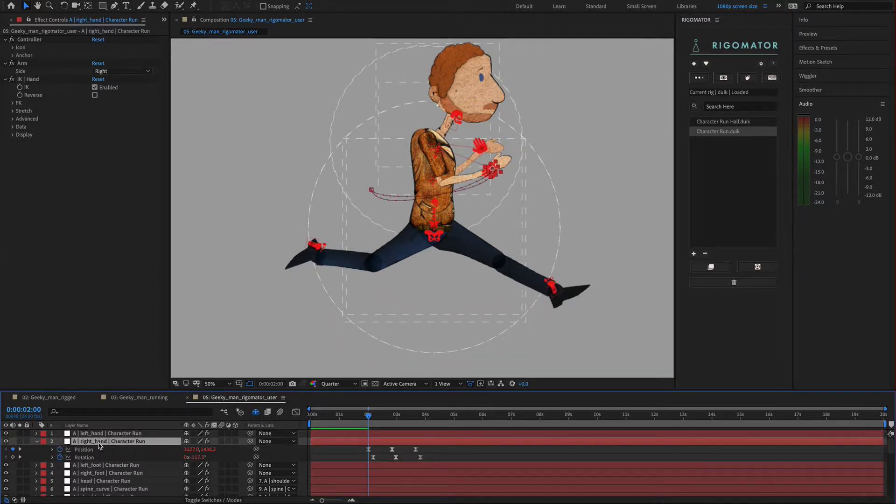
# Try moving the right-hand animation controller up and forward at 0:00:02:00, undo the move, and collapse the A | right_hand layer.
pyautogui.click(368, 451)
pyautogui.moveTo(493, 170); pyautogui.dragTo(547, 144)
pyautogui.hotkey('ctrl', 'z')
pyautogui.hotkey('ctrl', 'z')
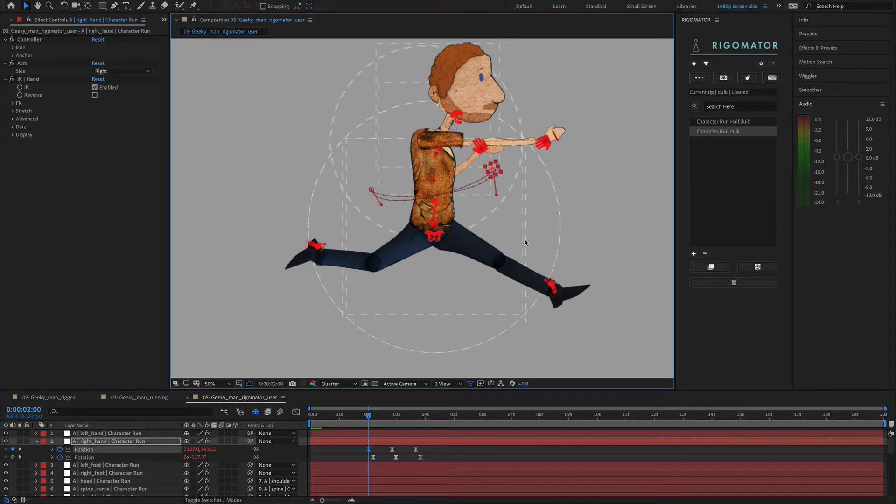
pyautogui.click(80, 442)
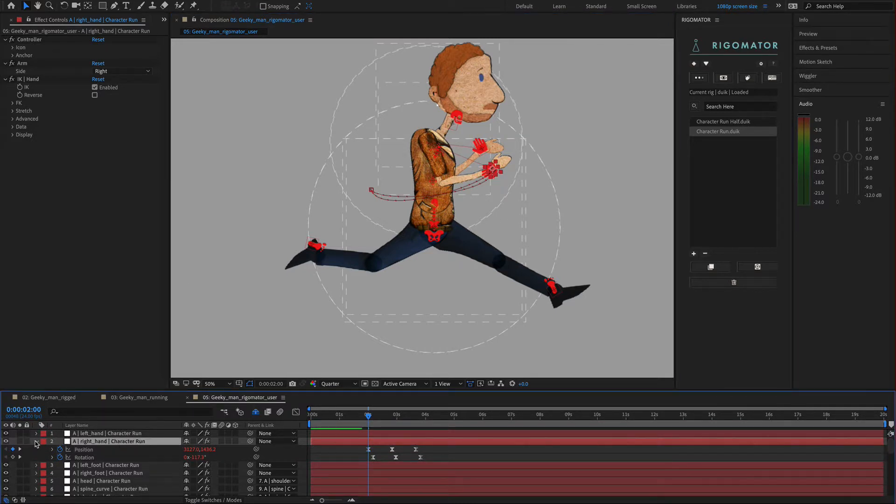
pyautogui.click(36, 442)
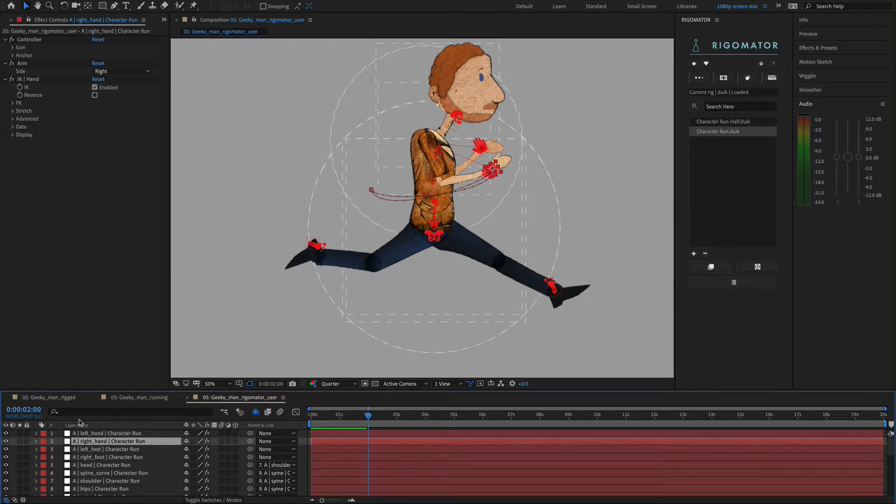
# Select all Character Run animation layers from left_hand to spine, reveal their keyframes, and look through them.
pyautogui.scroll(-3, 111, 464)
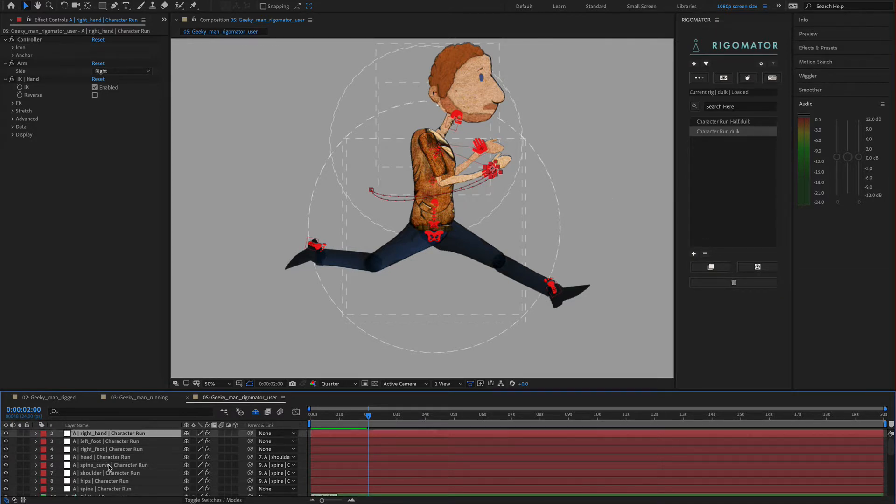
pyautogui.scroll(3, 117, 465)
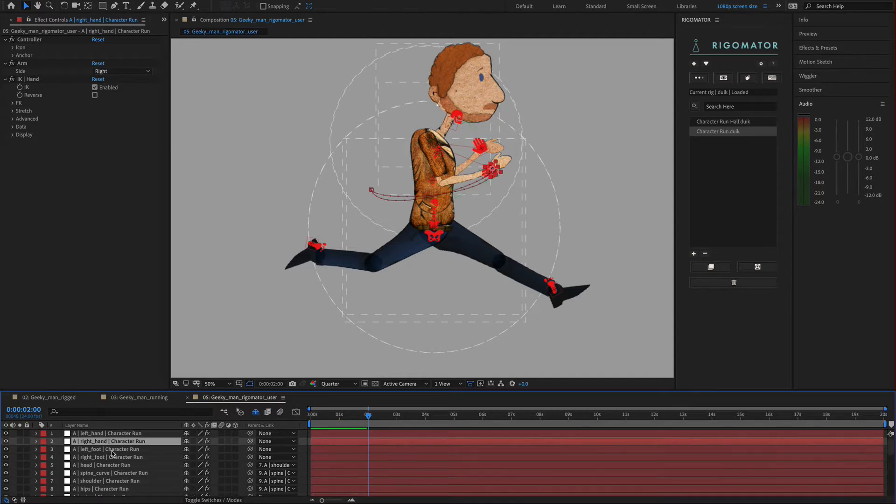
pyautogui.click(114, 438)
pyautogui.scroll(-4, 124, 476)
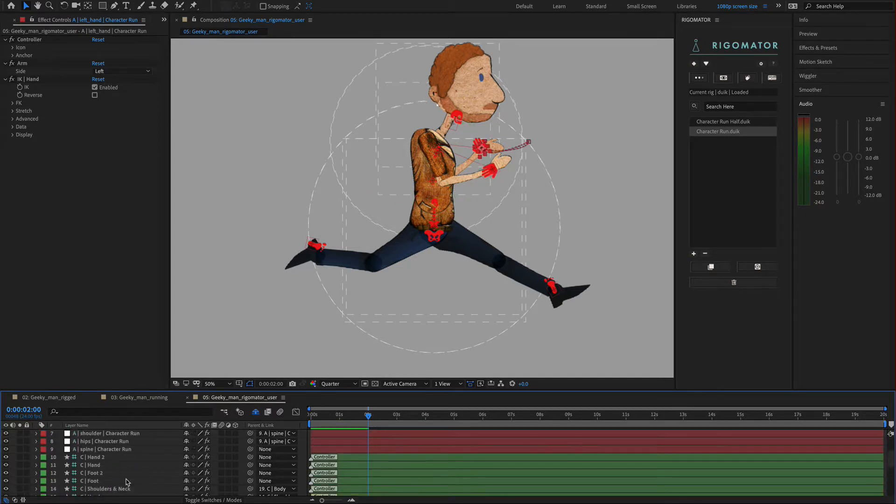
pyautogui.keyDown('shift'); pyautogui.click(114, 451); pyautogui.keyUp('shift')
pyautogui.press('u')
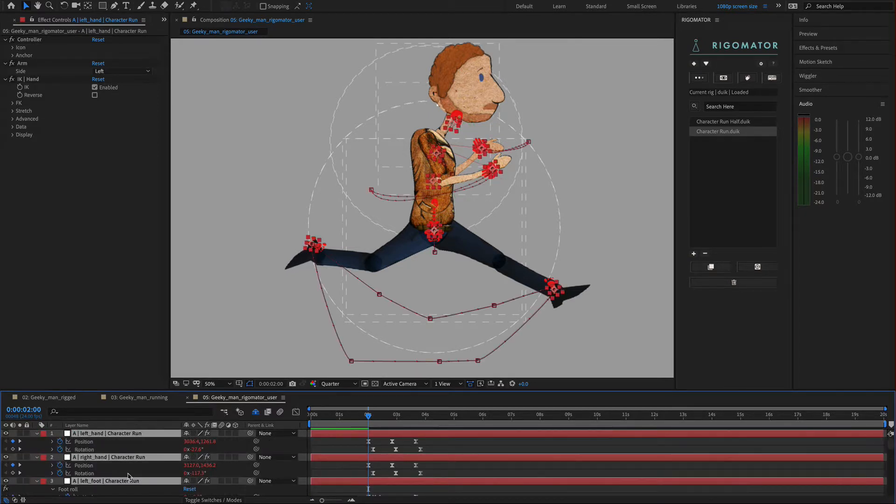
pyautogui.scroll(-8, 129, 476)
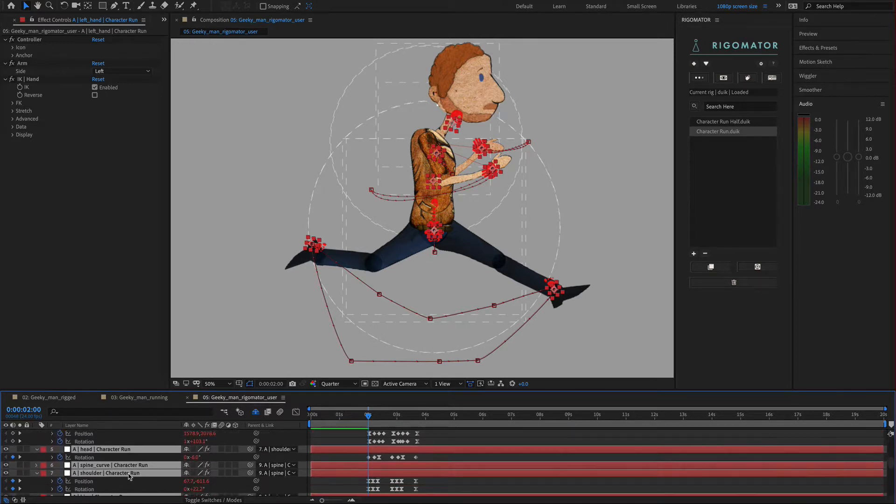
pyautogui.scroll(8, 129, 475)
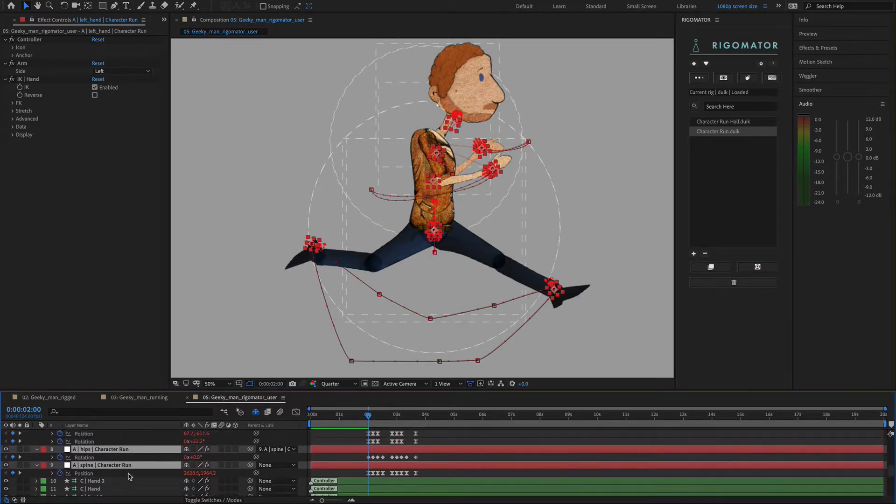
# Preview the run animation from 0:00:02:00 and move the current time to 0:00:04:08.
pyautogui.moveTo(366, 415)
pyautogui.mouseDown()
pyautogui.moveTo(308, 417)
pyautogui.moveTo(367, 417)
pyautogui.mouseUp()
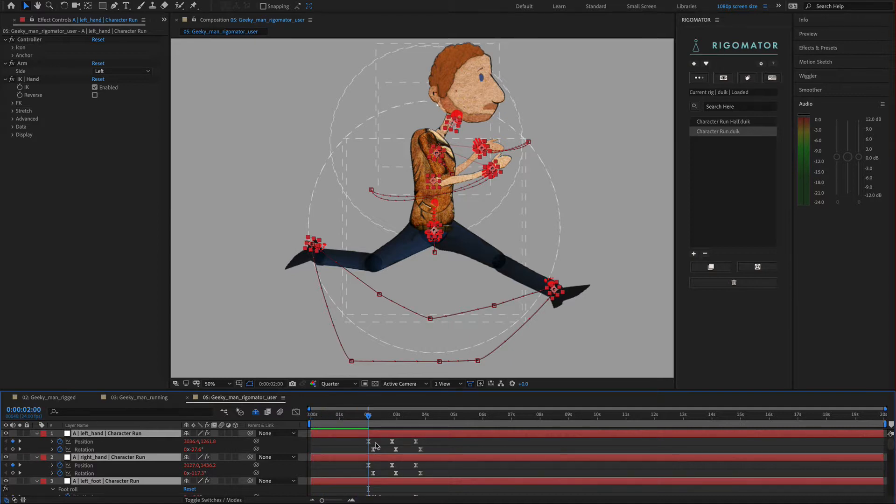
pyautogui.press('space')
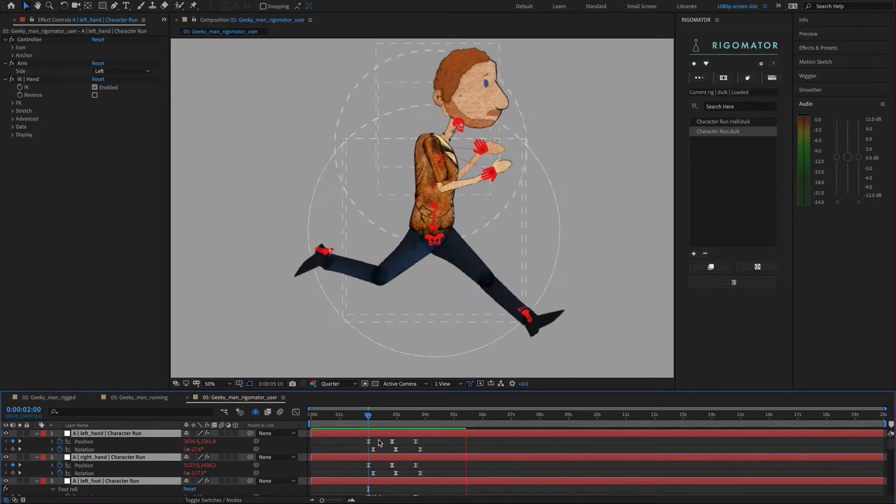
pyautogui.press('space')
pyautogui.moveTo(375, 420); pyautogui.dragTo(435, 420)
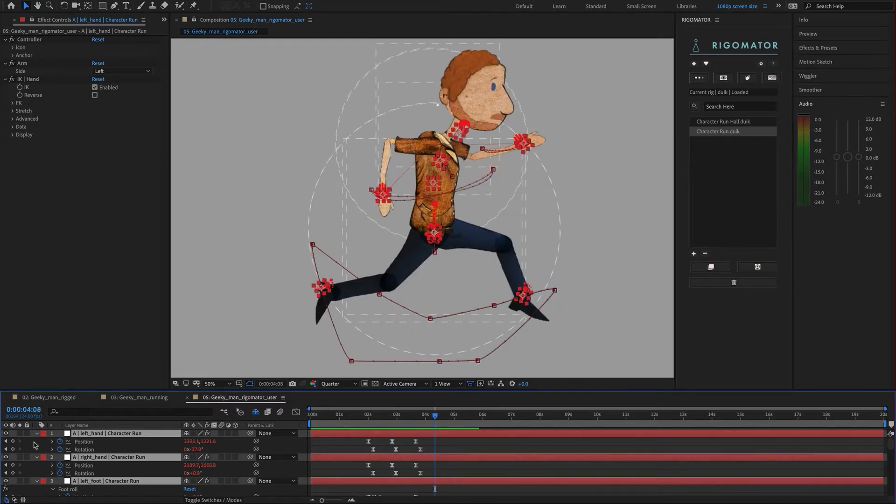
# Collapse the Character Run animation layers and select the C | Hand 2 controller layer to show its effects.
pyautogui.keyDown('ctrl'); pyautogui.click(35, 434); pyautogui.keyUp('ctrl')
pyautogui.scroll(-3, 104, 469)
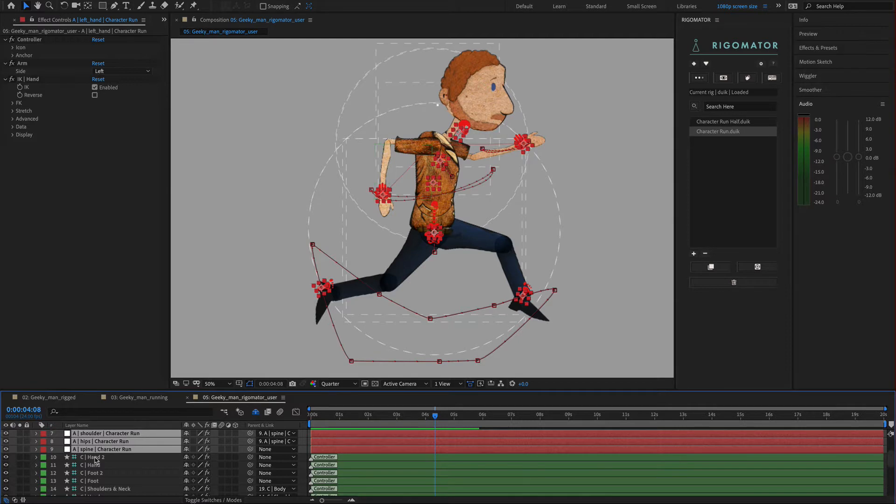
pyautogui.scroll(-1, 93, 461)
pyautogui.click(96, 460)
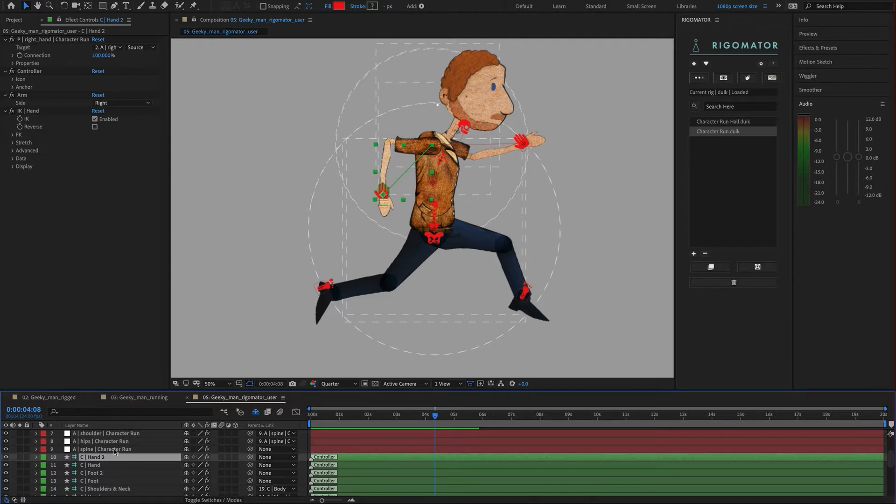
pyautogui.scroll(3, 114, 452)
pyautogui.scroll(-2, 116, 453)
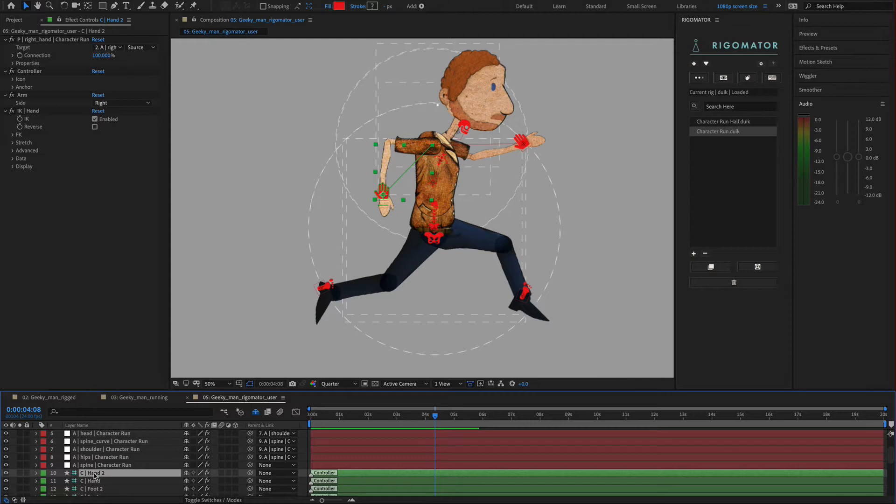
# Try left_hand, left_foot and right_foot as the target of C | Hand 2's connection effect, and set it back to A | right_hand.
pyautogui.click(123, 48)
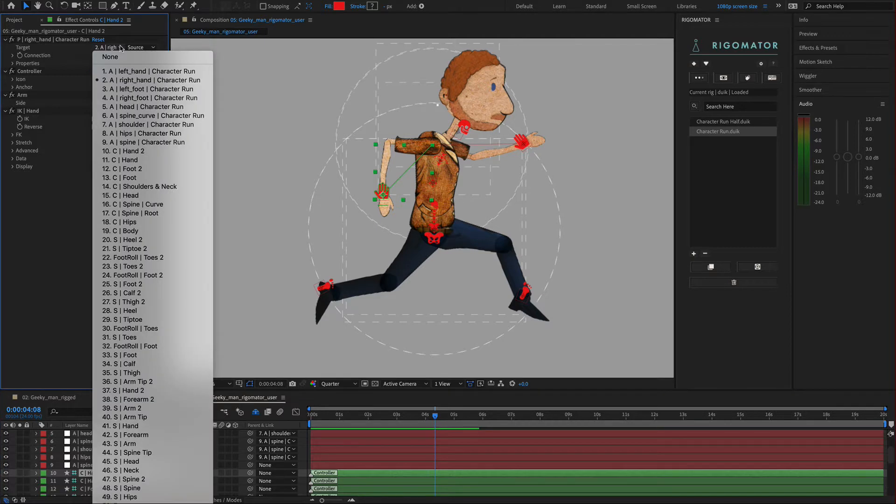
pyautogui.click(138, 74)
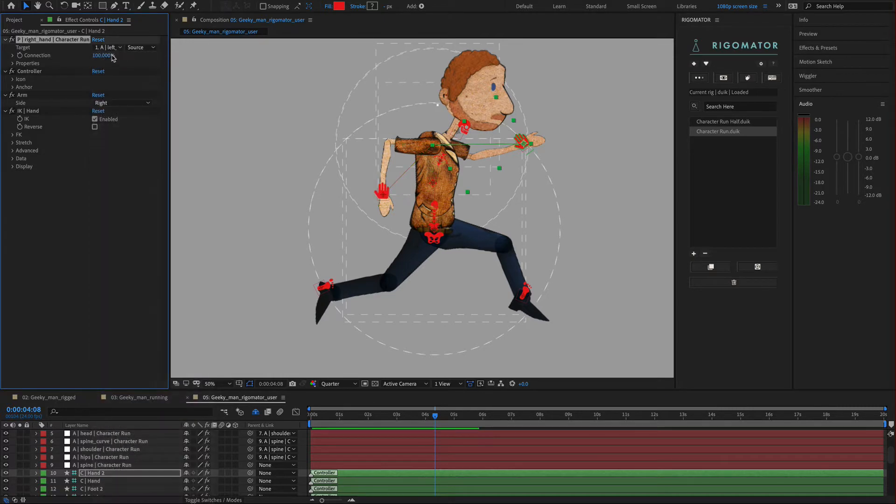
pyautogui.click(110, 47)
pyautogui.click(122, 81)
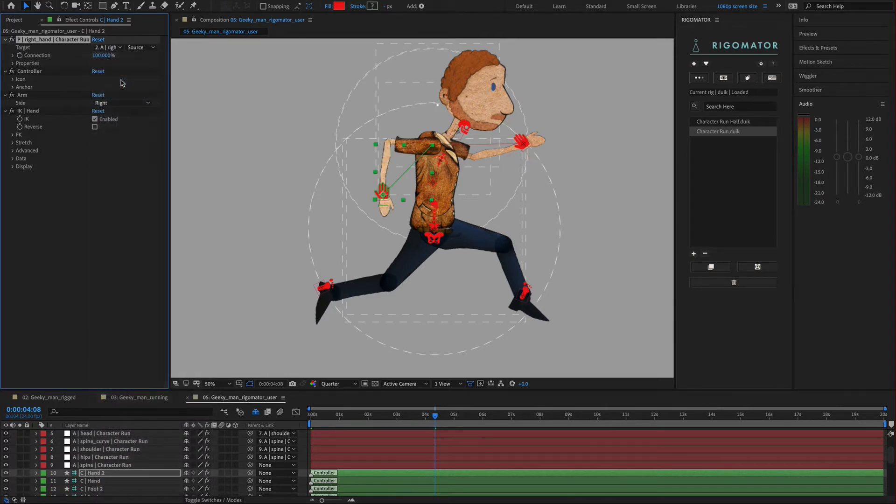
pyautogui.click(112, 47)
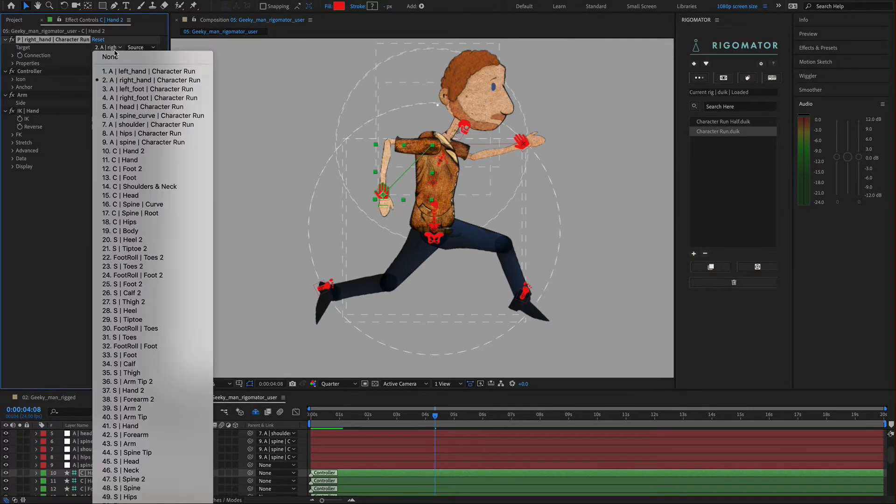
pyautogui.click(131, 89)
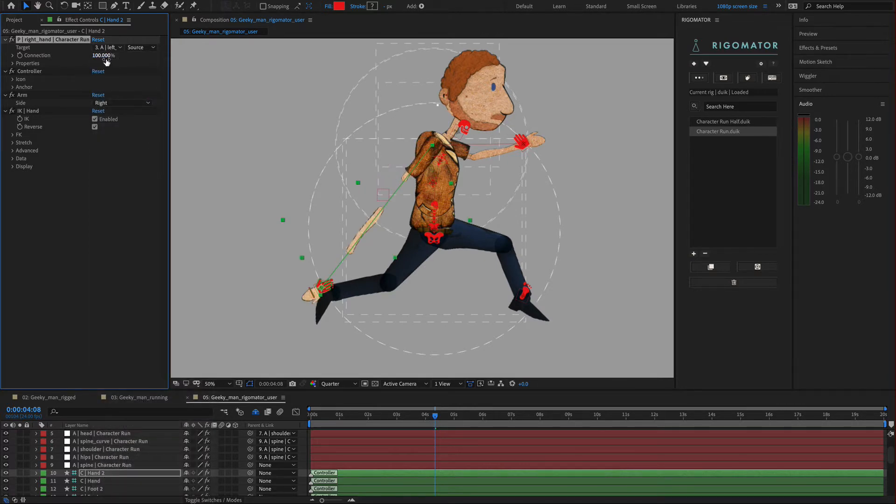
pyautogui.click(112, 47)
pyautogui.click(128, 98)
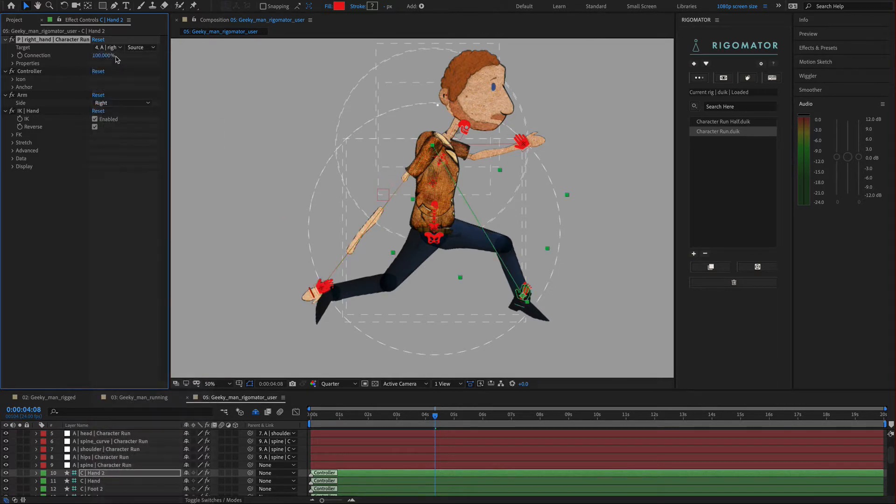
pyautogui.click(118, 50)
pyautogui.click(124, 80)
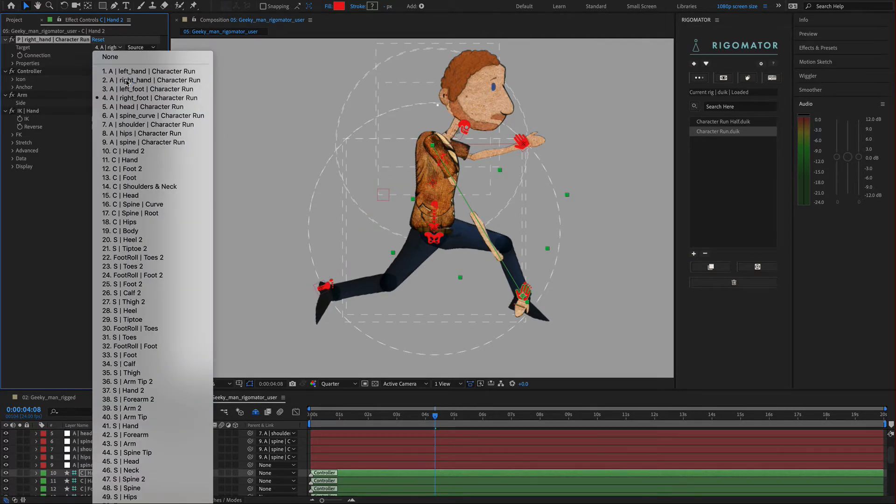
# Expand the connection effect's Connection and Properties groups, check Auto connect controllers in the Rigomator settings, and cancel the settings.
pyautogui.click(13, 63)
pyautogui.click(13, 55)
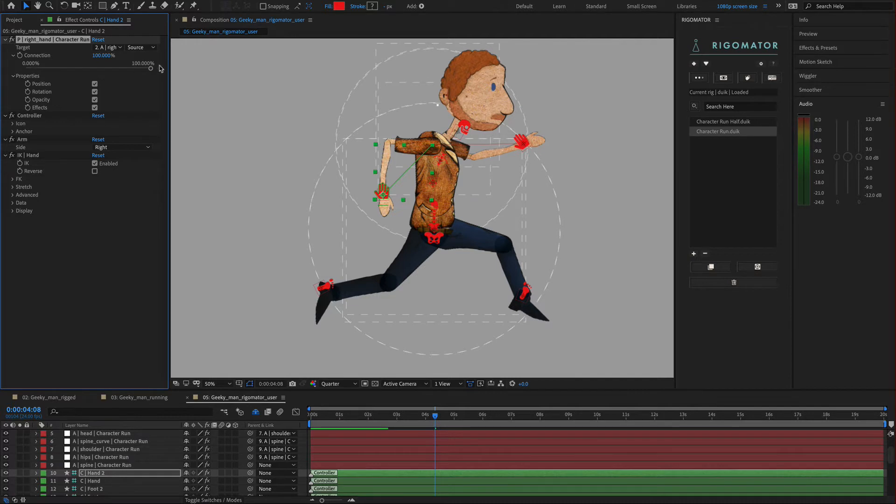
pyautogui.click(762, 64)
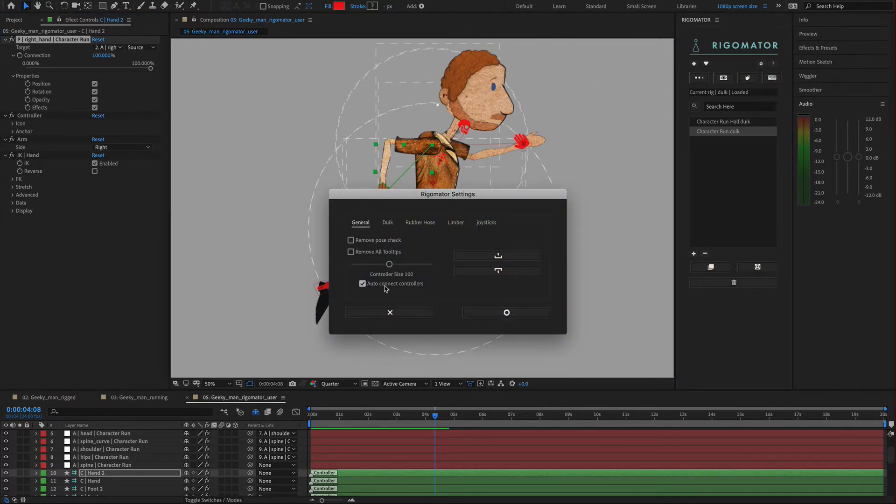
pyautogui.click(391, 314)
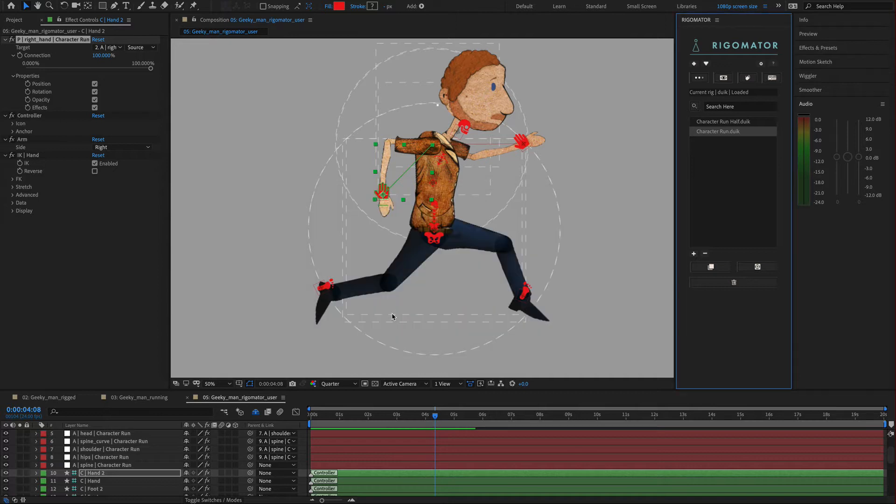
# Set the Connection of the C | Hand 2 controller to 0% and reveal the layer's Position property.
pyautogui.click(99, 56)
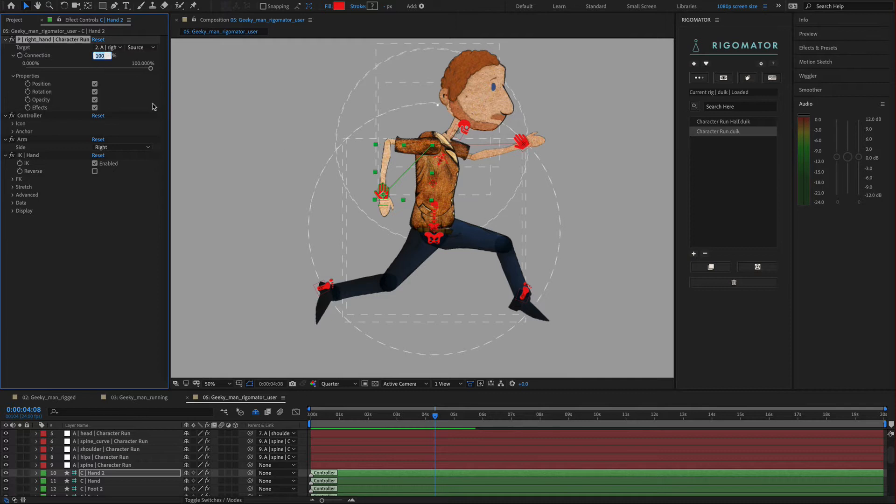
pyautogui.write('0')
pyautogui.press('Return')
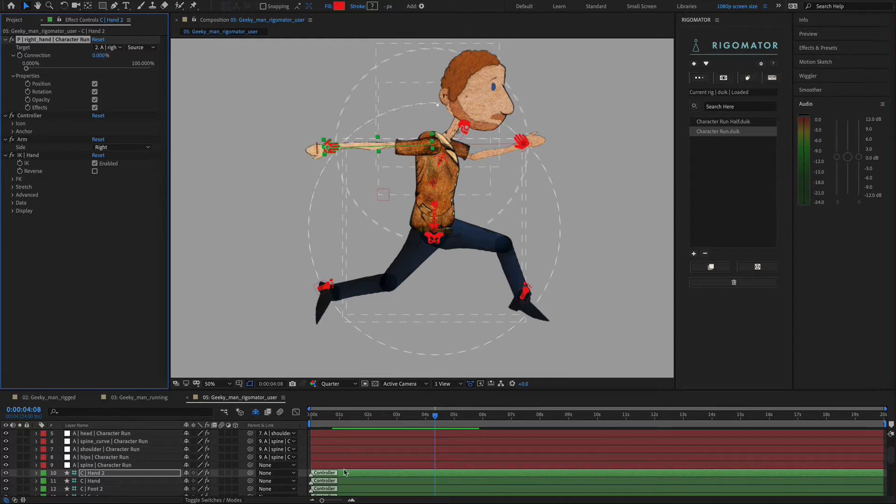
pyautogui.click(352, 476)
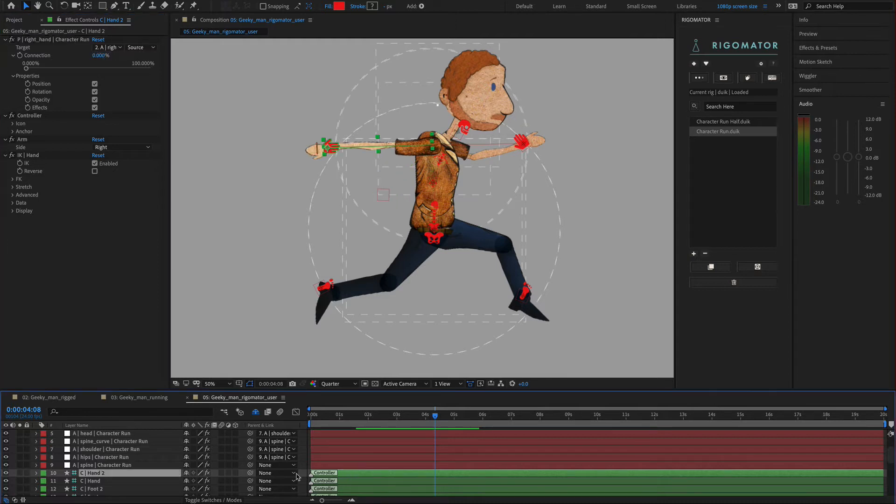
pyautogui.press('p')
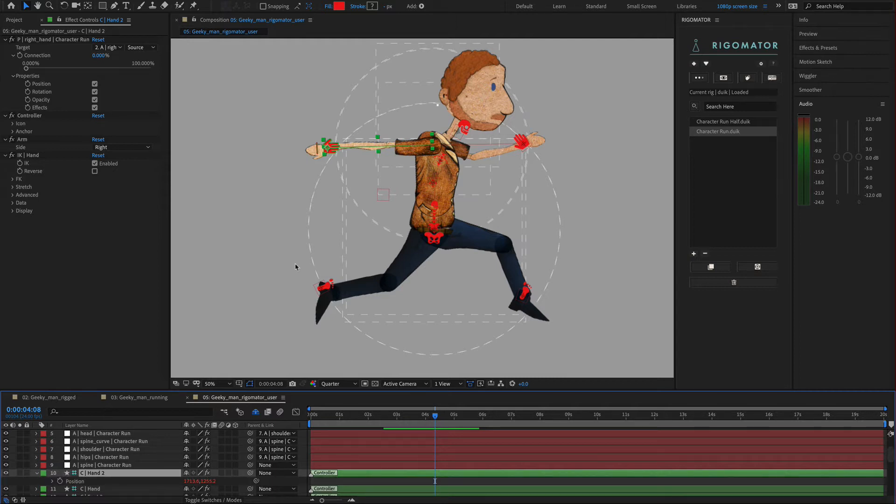
# Try moving the disconnected C | Hand 2 controller down beside the torso near its animation controller, and undo the move.
pyautogui.moveTo(336, 147); pyautogui.dragTo(385, 187)
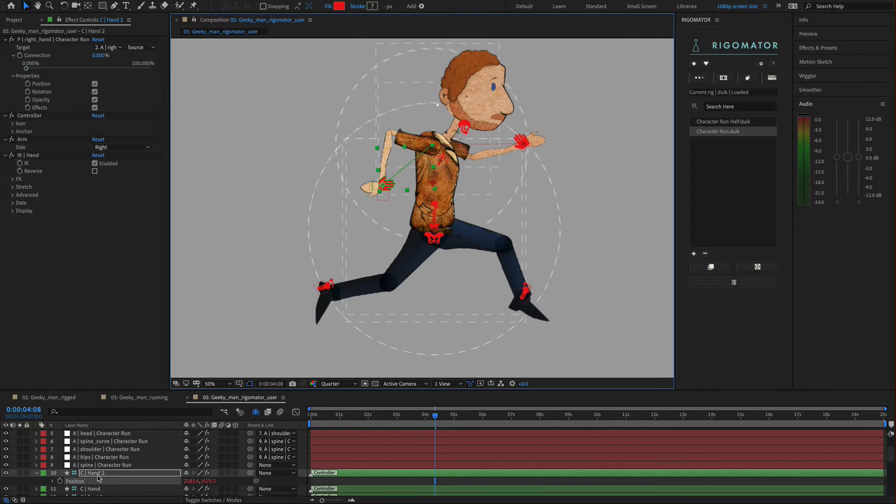
pyautogui.moveTo(27, 68)
pyautogui.mouseDown()
pyautogui.moveTo(163, 75)
pyautogui.moveTo(13, 74)
pyautogui.mouseUp()
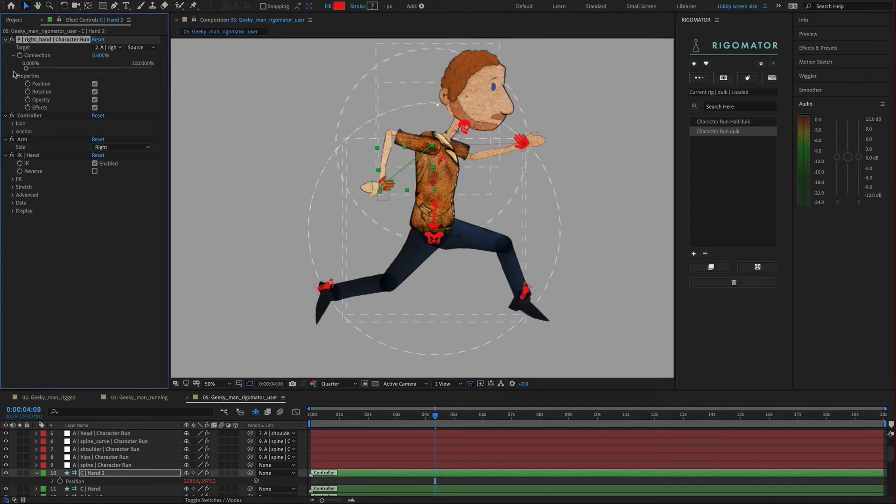
pyautogui.hotkey('ctrl', 'z')
pyautogui.hotkey('ctrl', 'z')
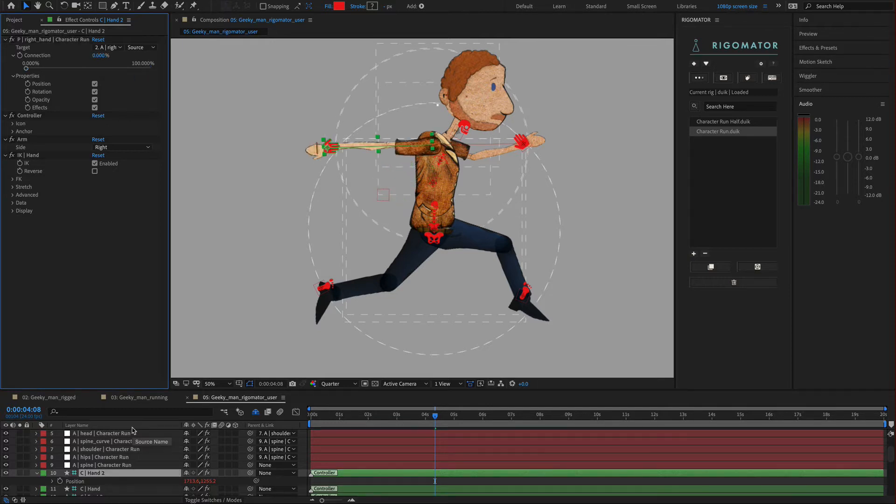
# Set the Connection of C | Hand 2 to 100% and try switching its Position, Rotation and Opacity properties off and on.
pyautogui.moveTo(27, 69); pyautogui.dragTo(157, 74)
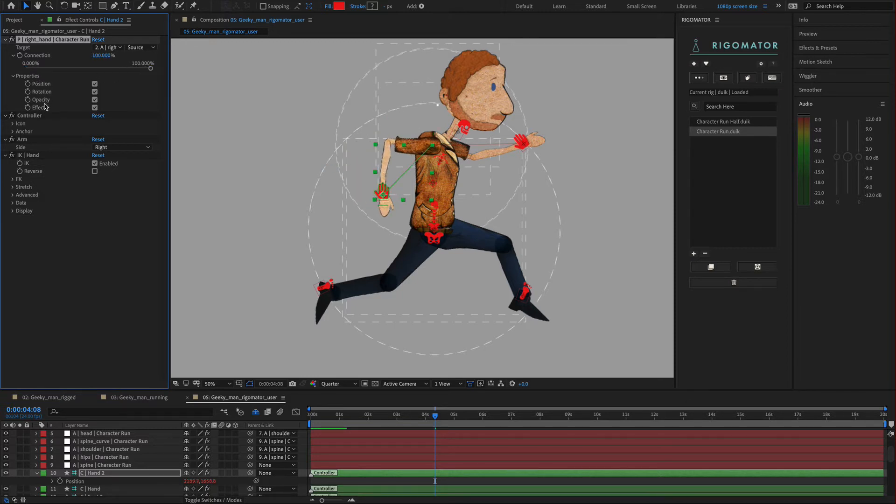
pyautogui.click(95, 85)
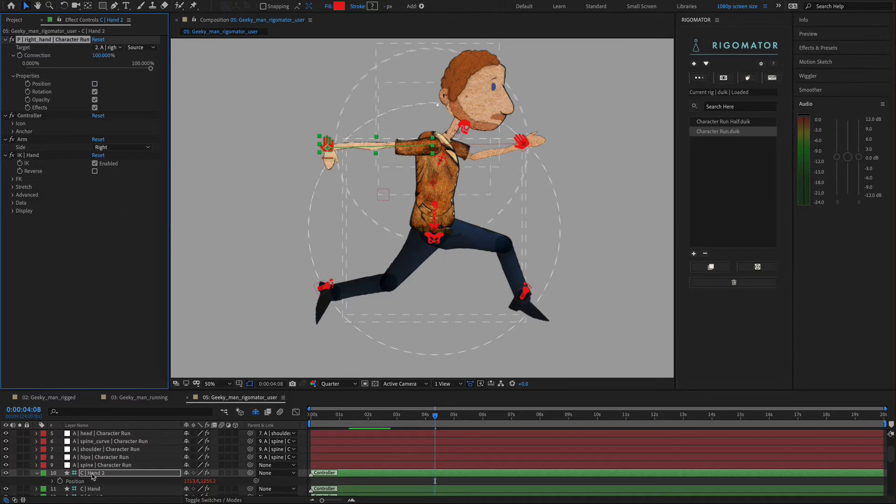
pyautogui.click(95, 84)
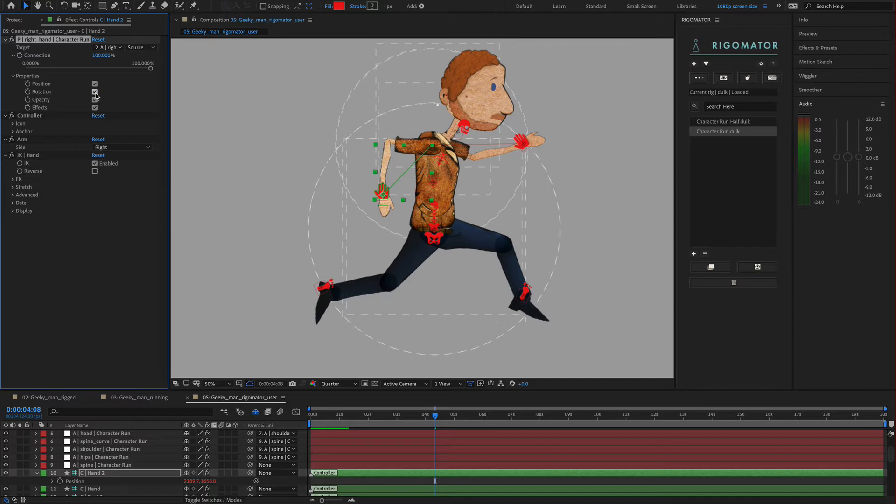
pyautogui.click(95, 92)
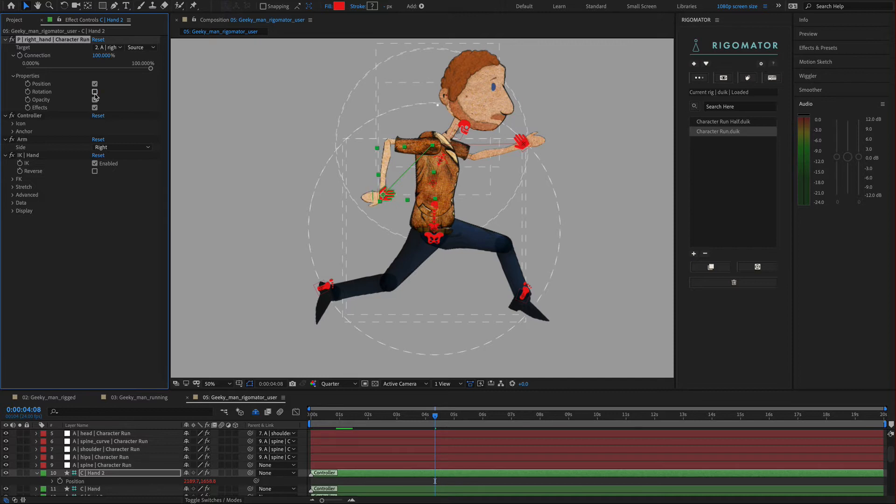
pyautogui.click(95, 92)
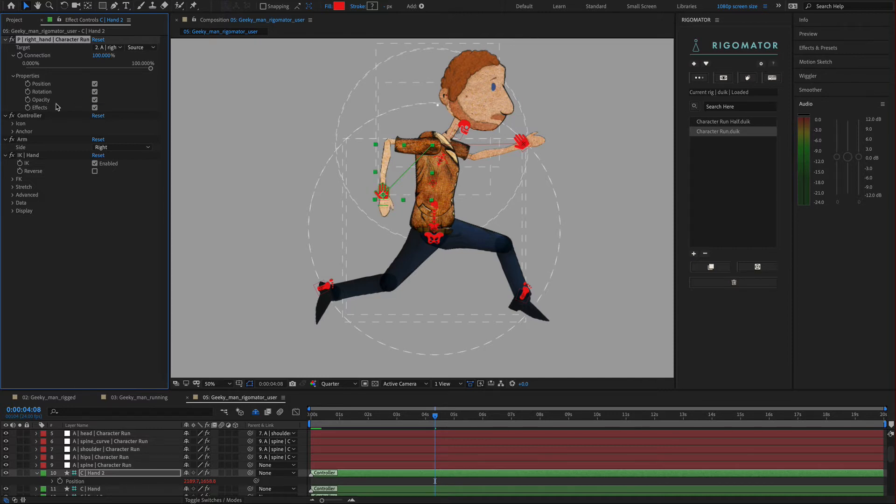
pyautogui.click(95, 100)
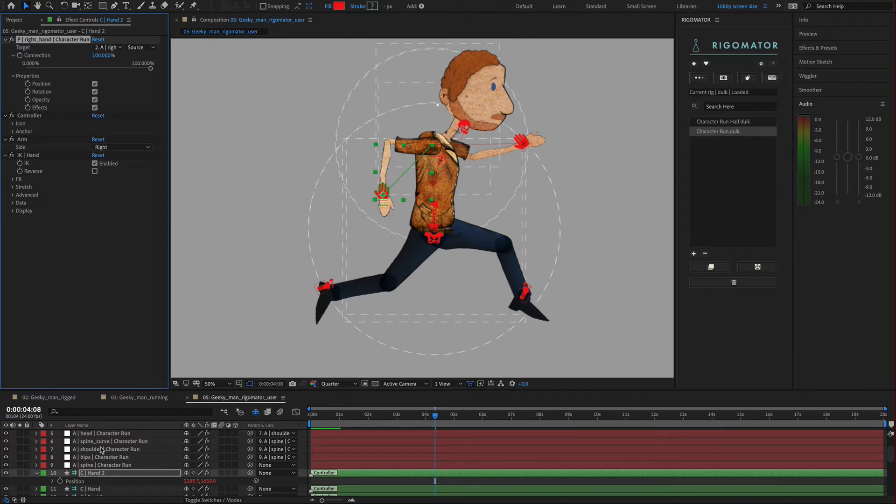
# Turn on Reverse in the IK | Hand effect of the A | right_hand animation layer.
pyautogui.scroll(2, 102, 450)
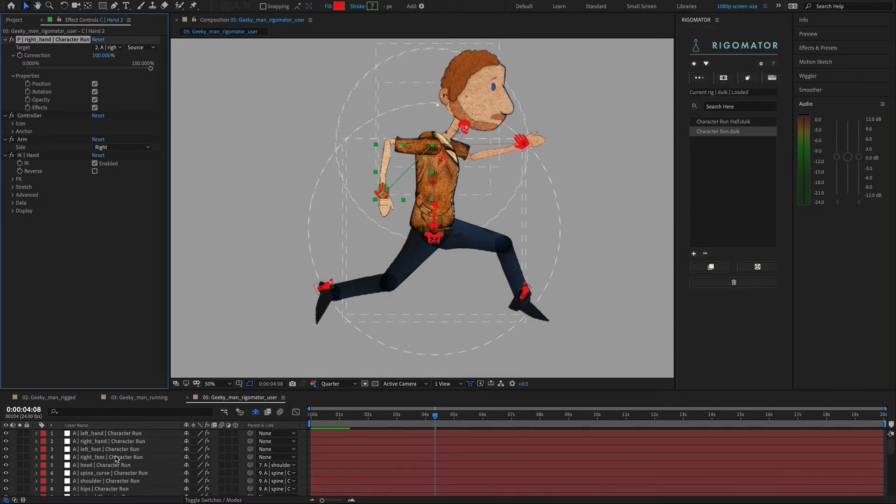
pyautogui.scroll(-3, 116, 459)
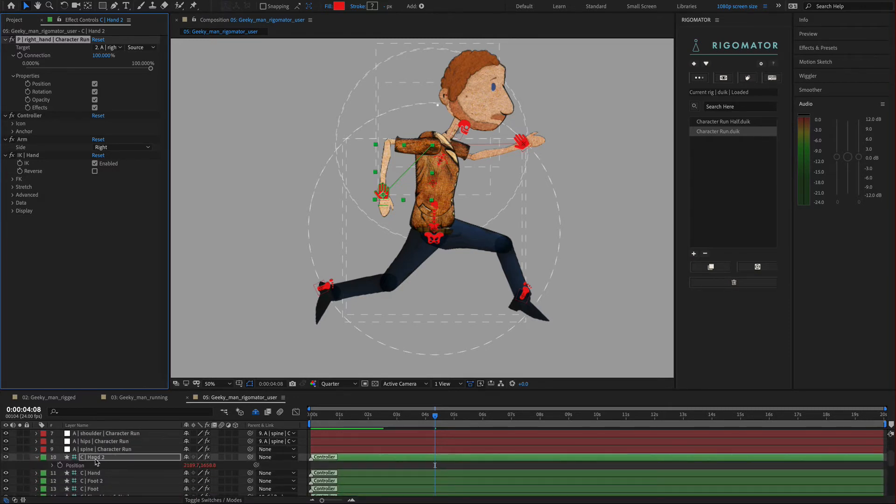
pyautogui.scroll(3, 97, 462)
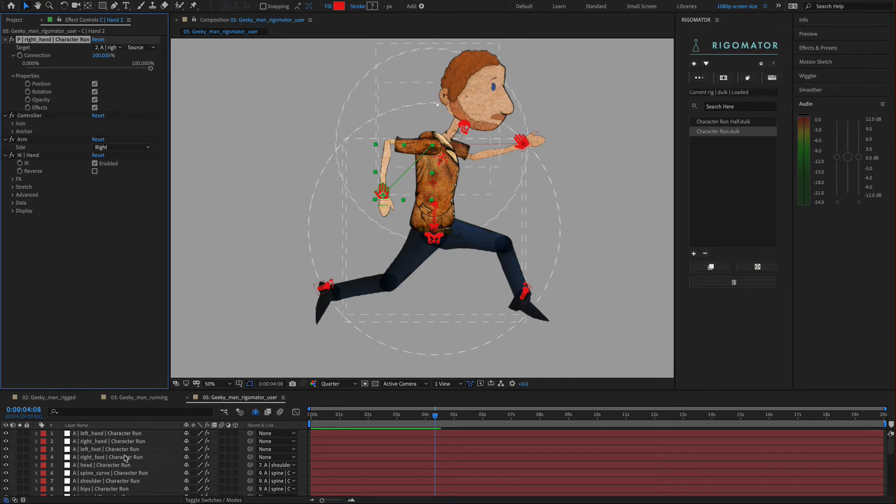
pyautogui.scroll(-1, 125, 458)
pyautogui.scroll(1, 112, 452)
pyautogui.click(101, 442)
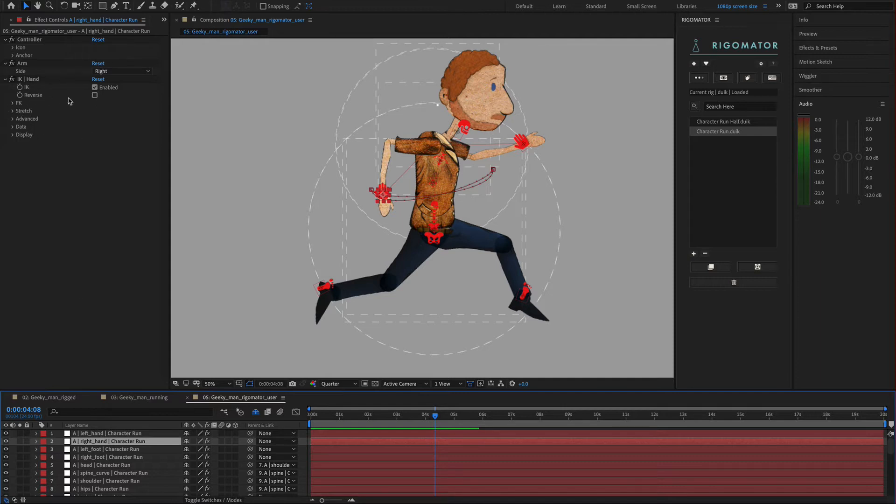
pyautogui.click(94, 95)
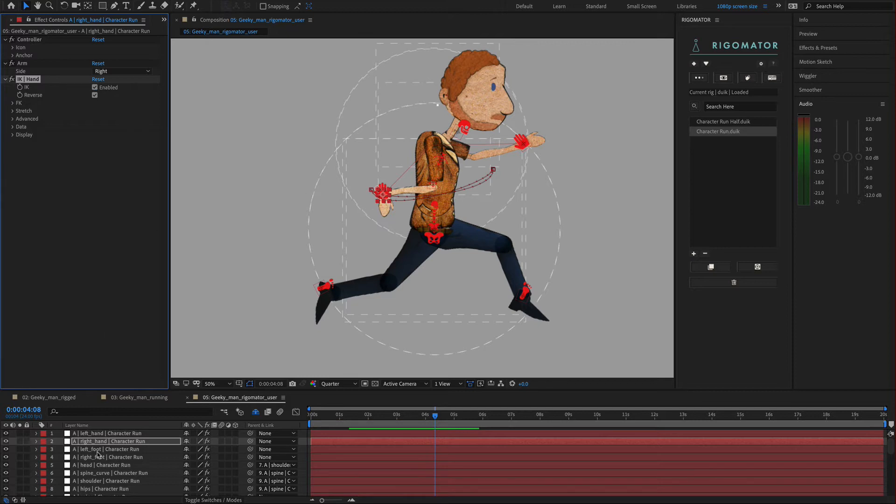
# Try lowering the Connection of C | Hand 2 and return it to 100%, then switch its Effects property off and on.
pyautogui.scroll(-1, 117, 453)
pyautogui.click(94, 489)
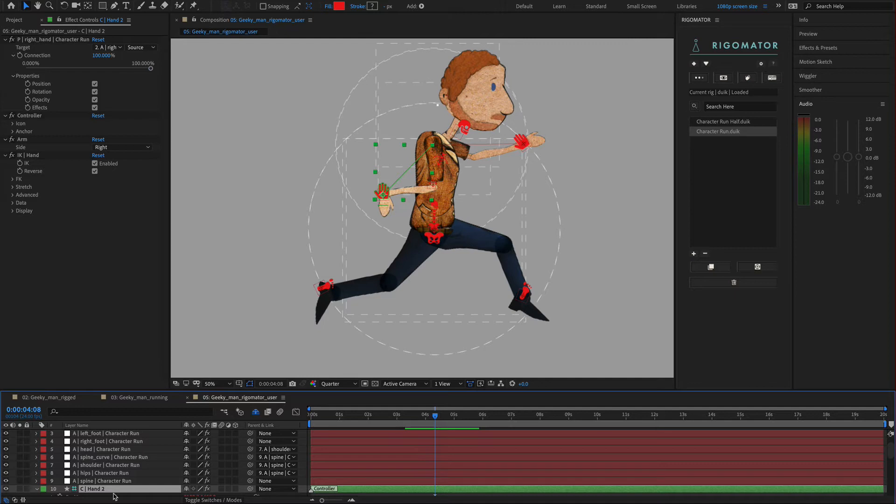
pyautogui.moveTo(150, 69); pyautogui.dragTo(104, 72)
pyautogui.moveTo(112, 73); pyautogui.dragTo(158, 73)
pyautogui.scroll(2, 101, 474)
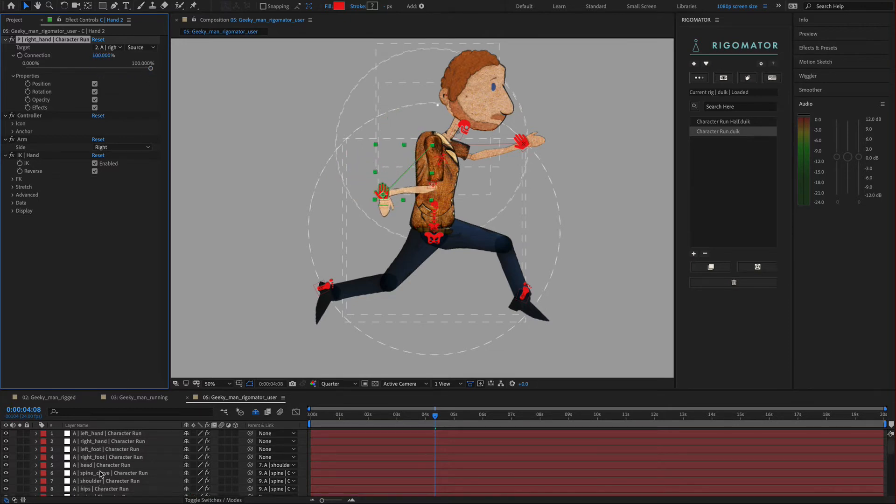
pyautogui.click(94, 108)
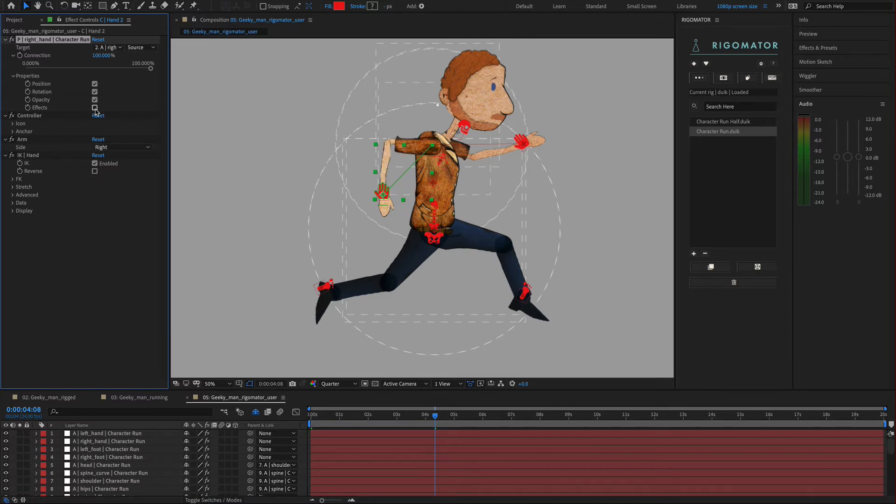
pyautogui.click(95, 108)
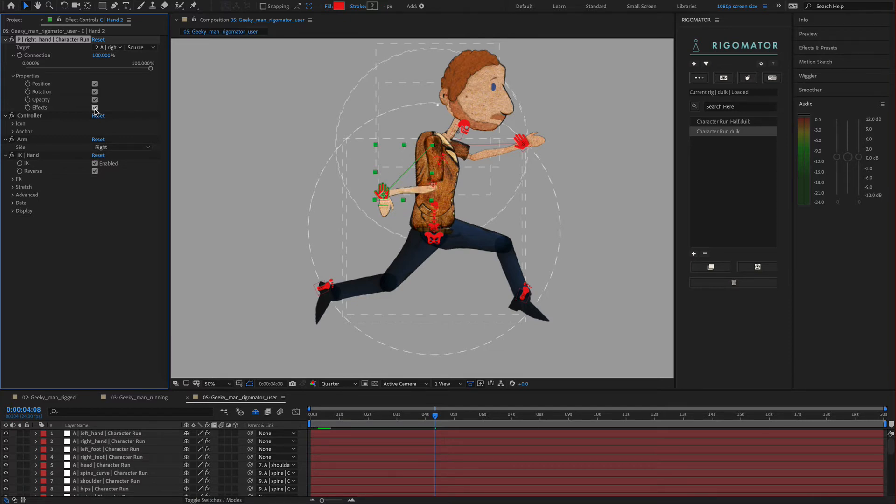
# Turn off Reverse in the IK | Hand effect of the A | right_hand animation layer.
pyautogui.click(100, 441)
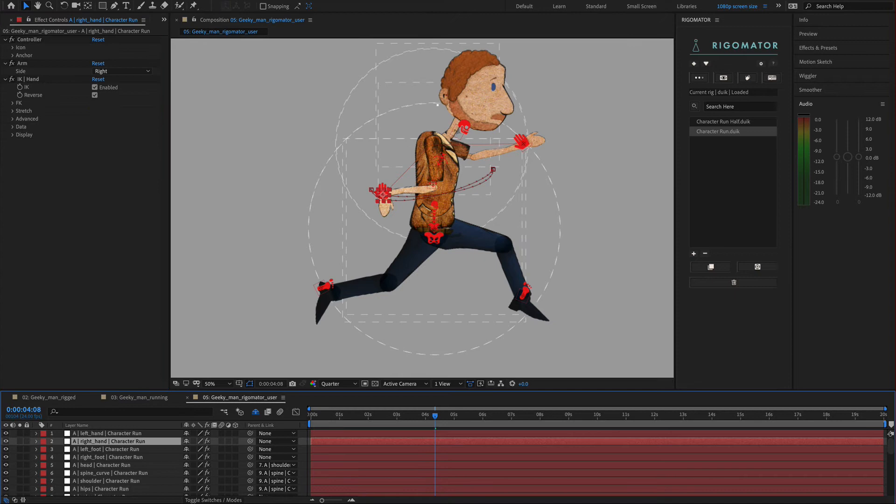
pyautogui.click(95, 95)
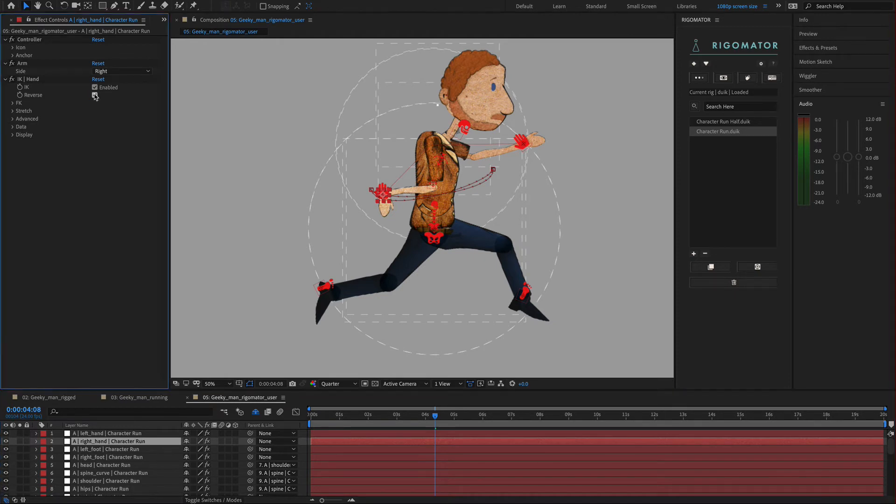
# Select all the Character Run animation layers from left_hand to spine, examine their keyframed properties, and collapse them again.
pyautogui.click(427, 433)
pyautogui.scroll(-1, 439, 474)
pyautogui.click(432, 482)
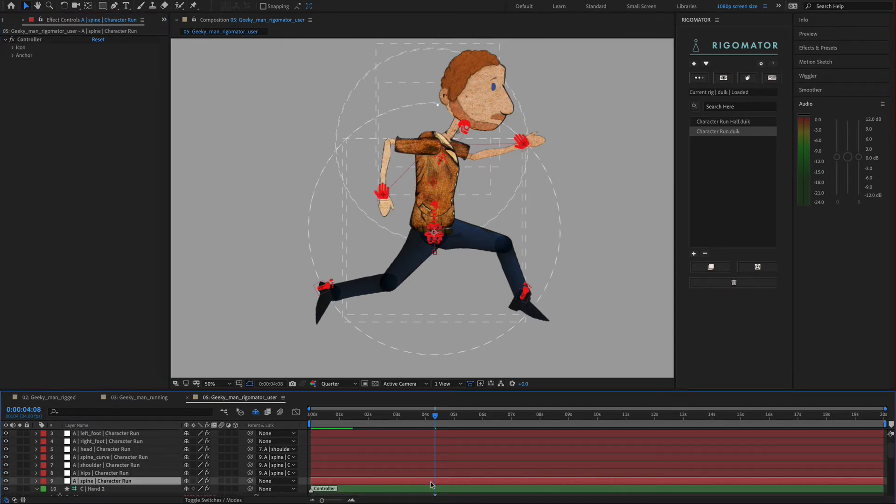
pyautogui.scroll(1, 432, 485)
pyautogui.click(431, 435)
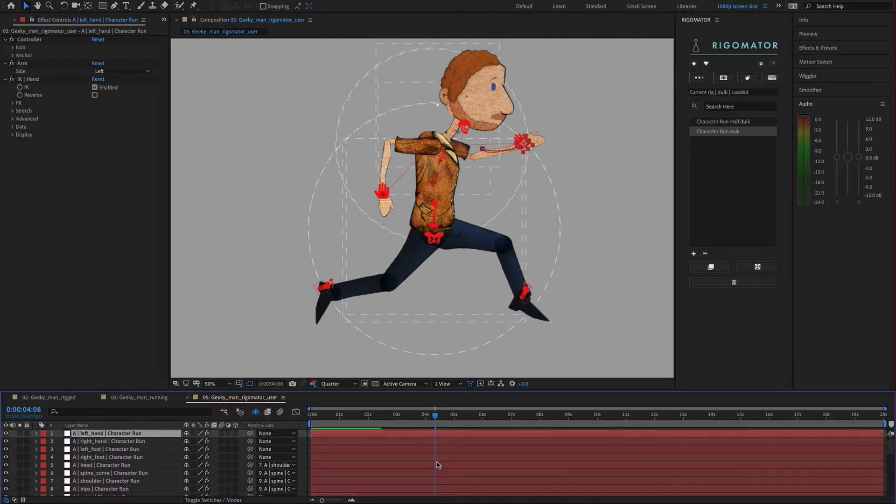
pyautogui.scroll(-1, 437, 466)
pyautogui.keyDown('shift'); pyautogui.click(436, 466); pyautogui.keyUp('shift')
pyautogui.press('u')
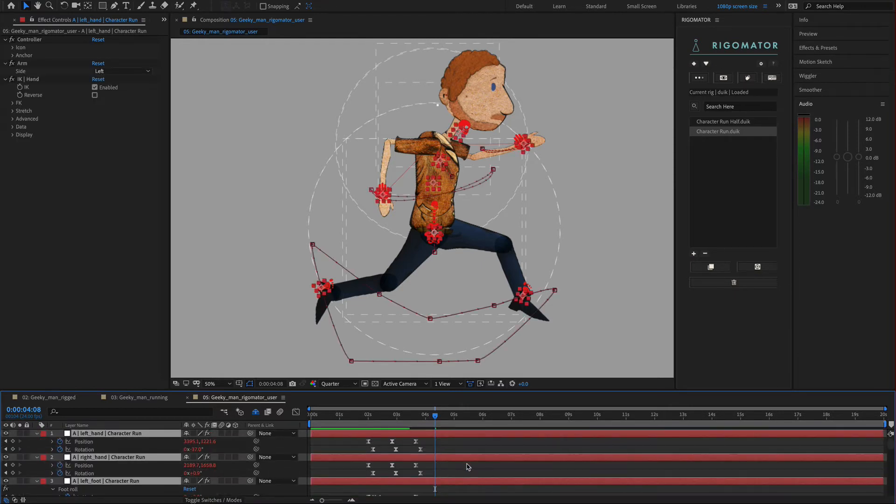
pyautogui.scroll(-3, 464, 474)
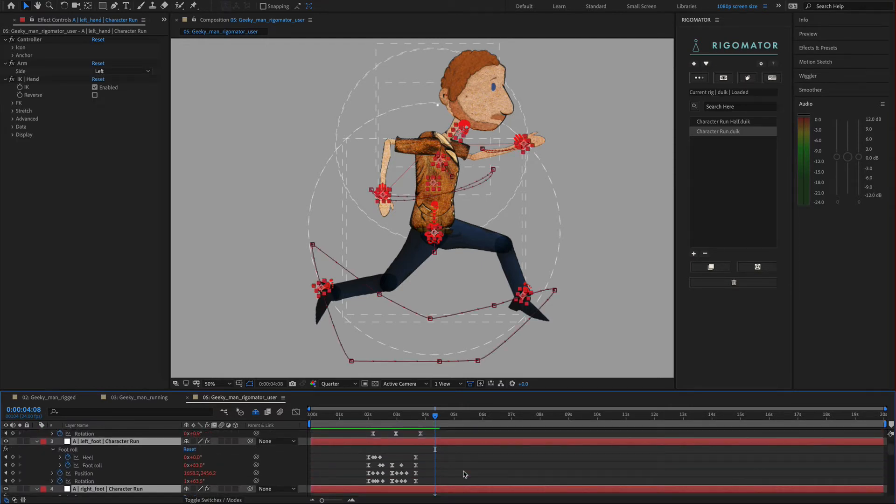
pyautogui.scroll(-2, 465, 475)
pyautogui.scroll(5, 465, 475)
pyautogui.press('u')
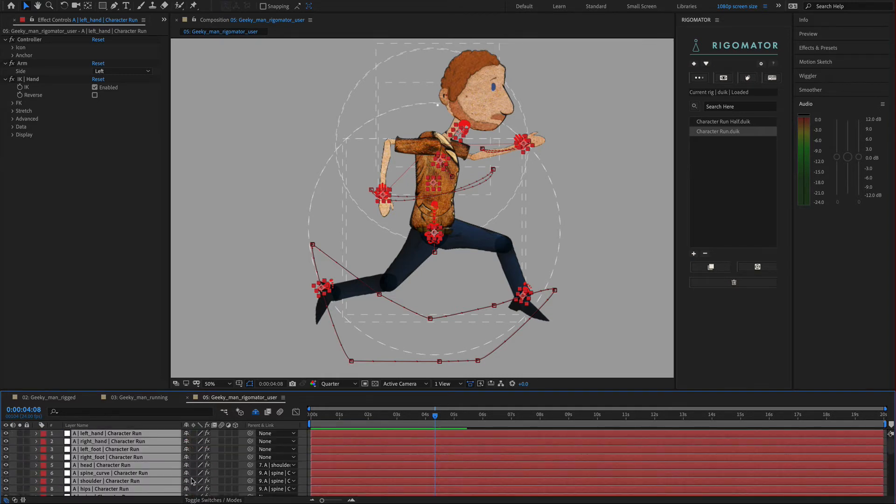
# Try to remove the Character Run Half template from the composition.
pyautogui.scroll(-3, 126, 469)
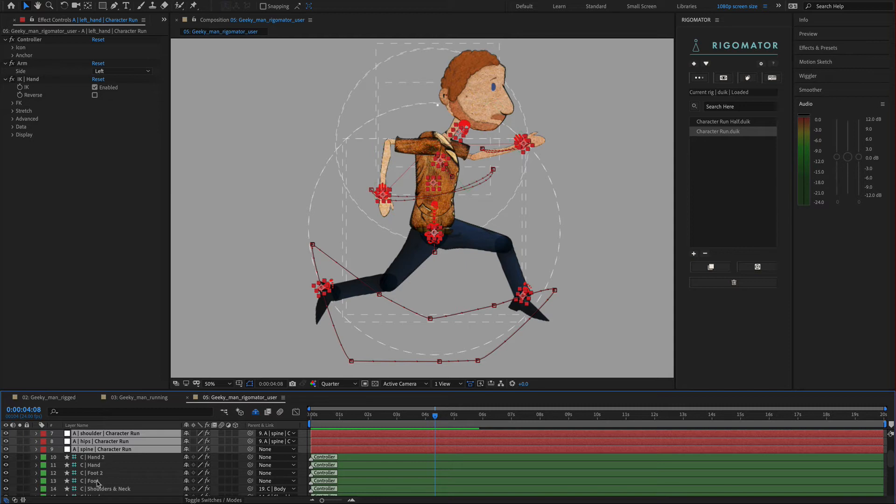
pyautogui.click(744, 152)
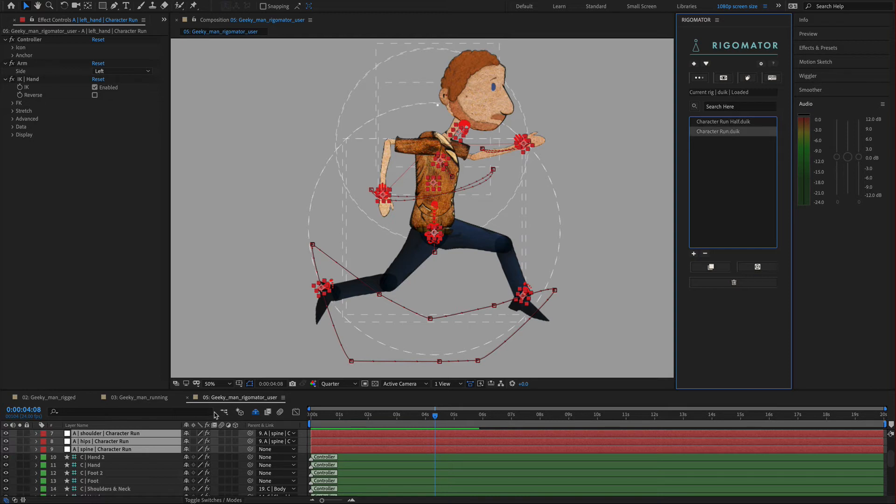
pyautogui.click(731, 122)
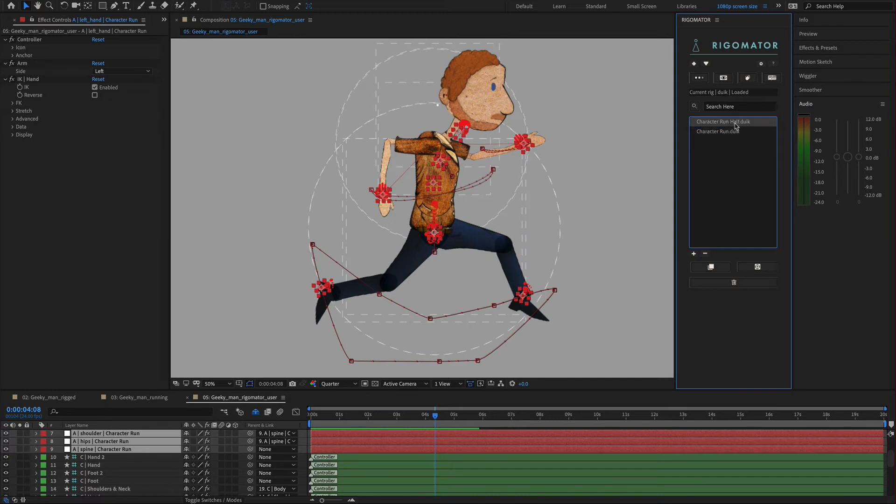
pyautogui.click(735, 283)
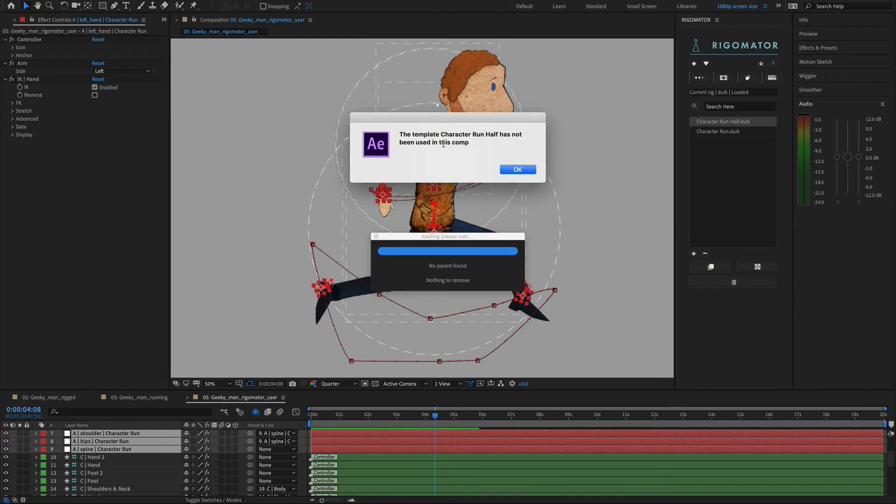
pyautogui.click(517, 169)
# Remove the Character Run template from the composition and check the remaining controller layers.
pyautogui.click(736, 129)
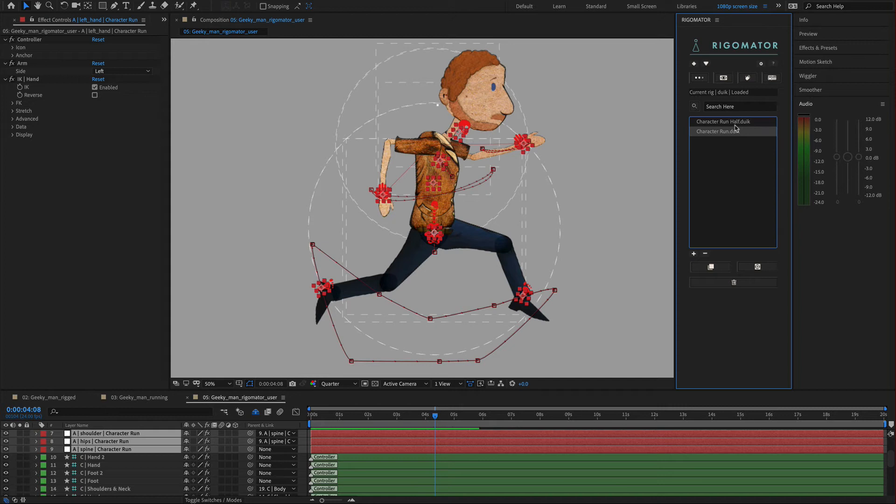
pyautogui.click(749, 287)
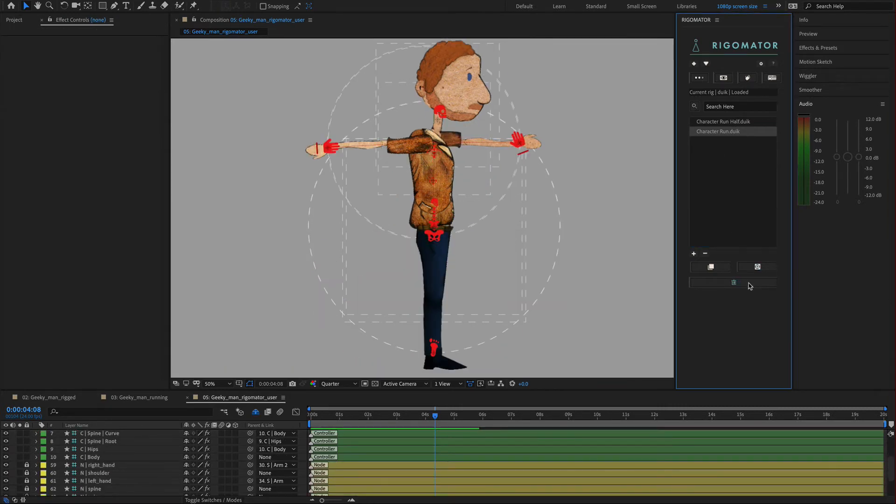
pyautogui.scroll(3, 169, 453)
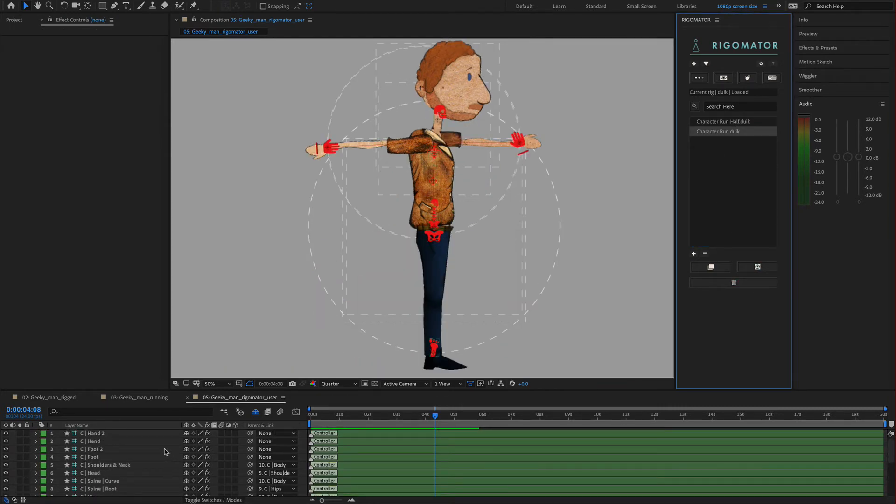
pyautogui.scroll(-1, 167, 451)
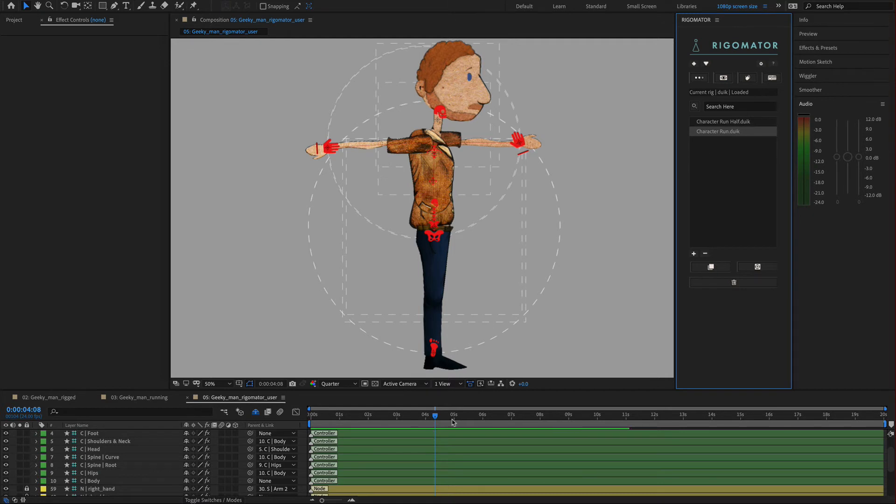
# Choose the Character Run Half template, move the playhead to 0:00:02:00, and set the work area from there to about 3 seconds.
pyautogui.moveTo(432, 415); pyautogui.dragTo(389, 420)
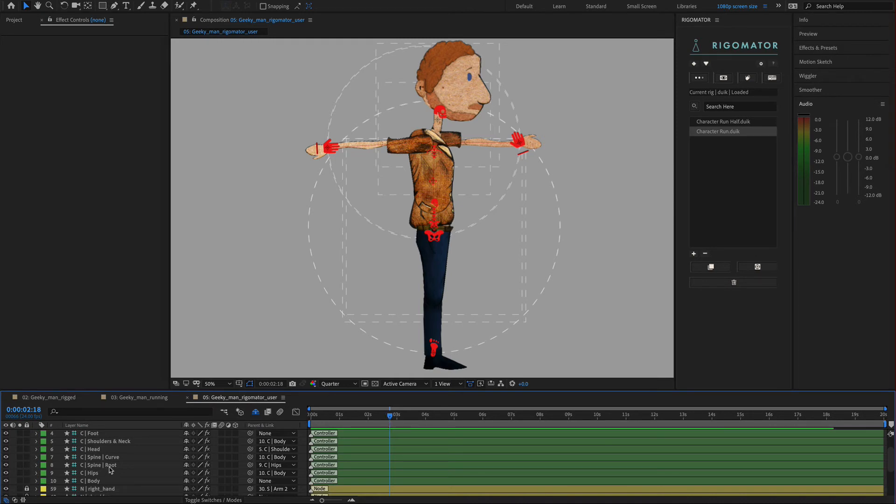
pyautogui.scroll(2, 111, 469)
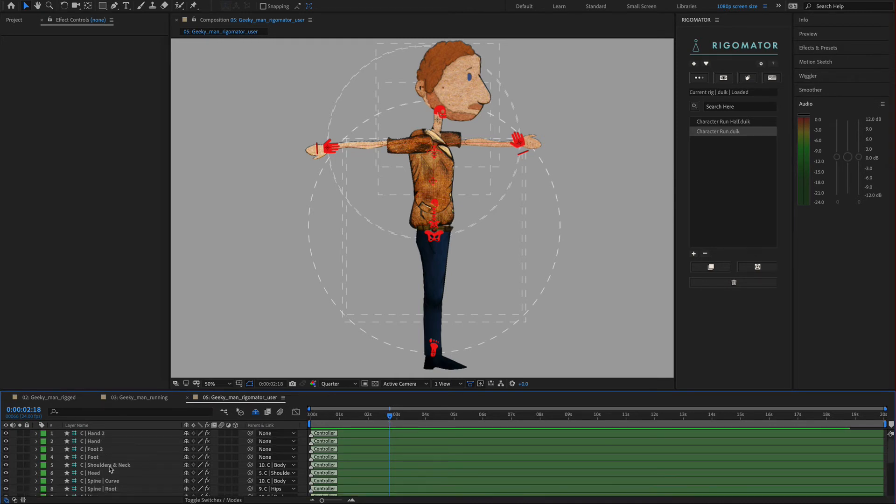
pyautogui.click(726, 122)
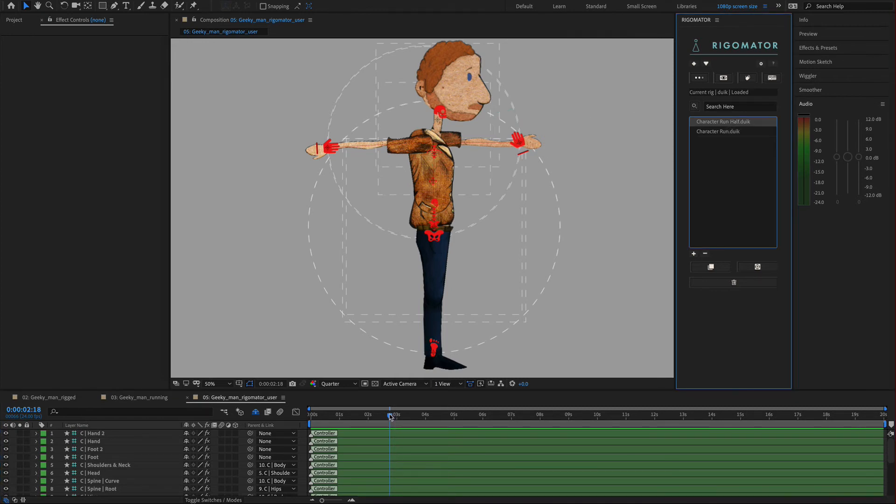
pyautogui.moveTo(390, 416); pyautogui.dragTo(369, 426)
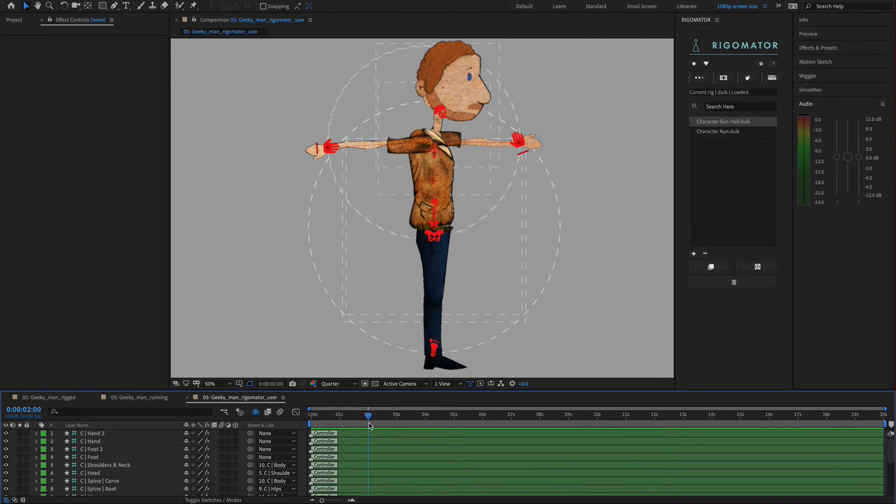
pyautogui.click(707, 65)
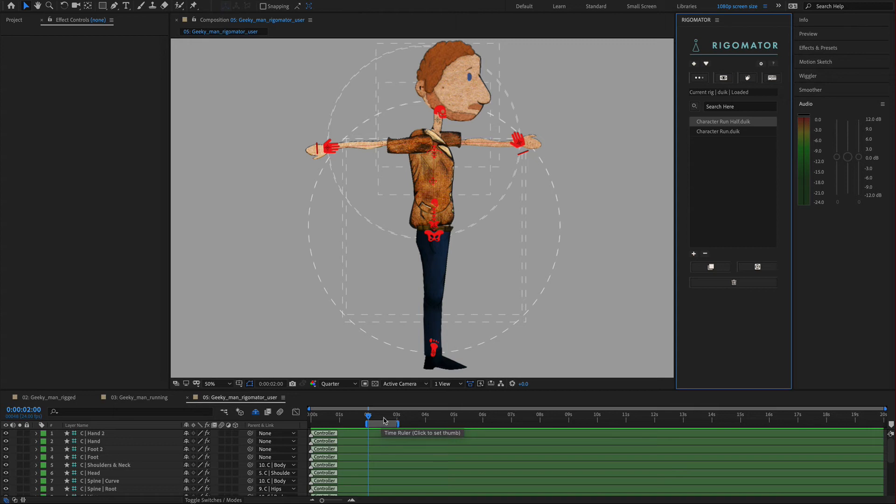
# Apply the Character Run Half template to the rig at 0:00:02:00.
pyautogui.click(376, 418)
pyautogui.moveTo(376, 417)
pyautogui.mouseDown()
pyautogui.moveTo(396, 419)
pyautogui.moveTo(369, 428)
pyautogui.mouseUp()
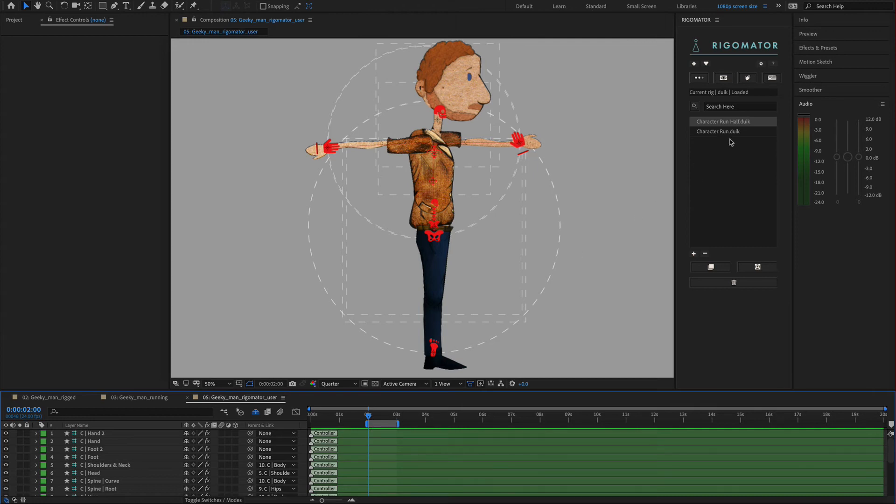
pyautogui.click(759, 269)
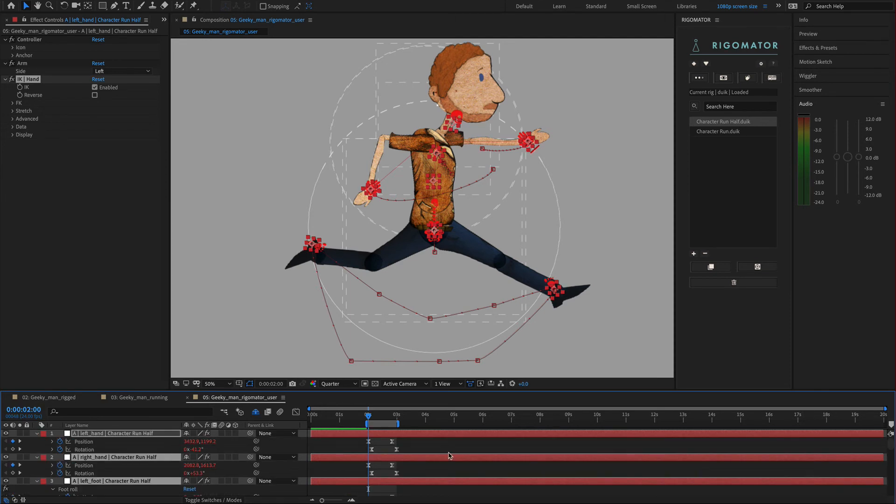
# Reveal the keyframed properties of the Character Run Half animation layers and examine their keyframes from left_hand down to spine.
pyautogui.press('u')
pyautogui.scroll(-5, 448, 456)
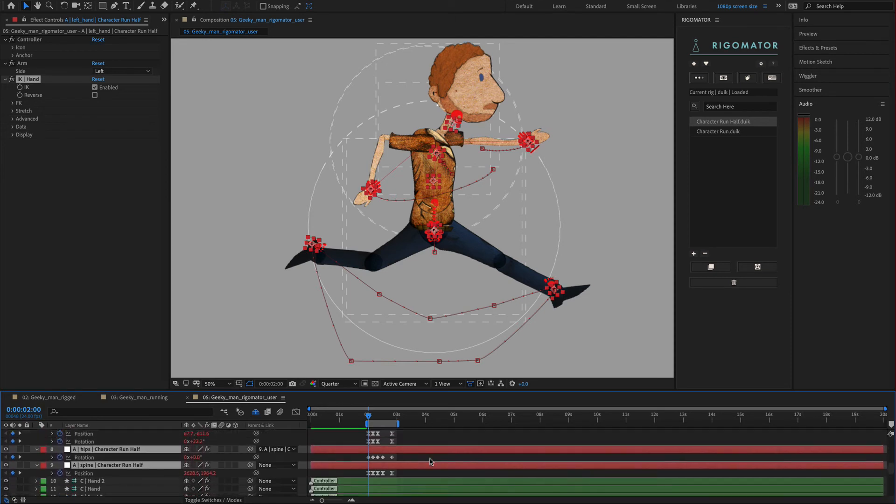
pyautogui.scroll(6, 393, 460)
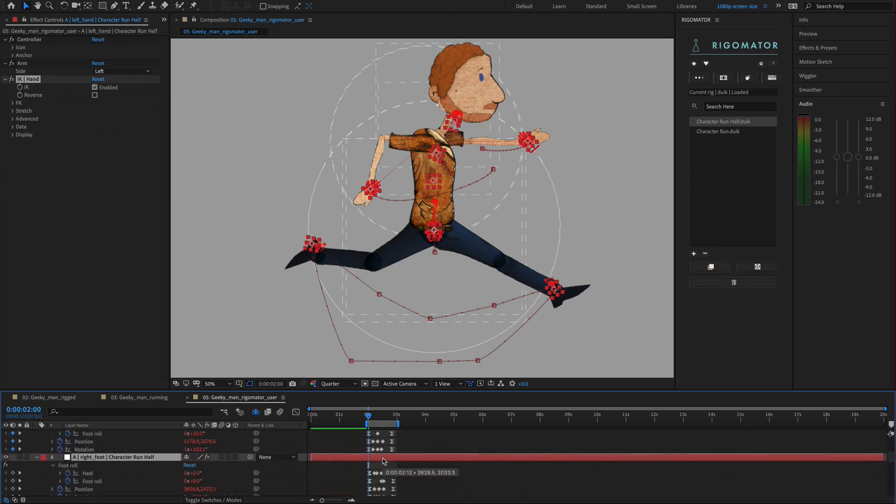
pyautogui.scroll(-3, 403, 448)
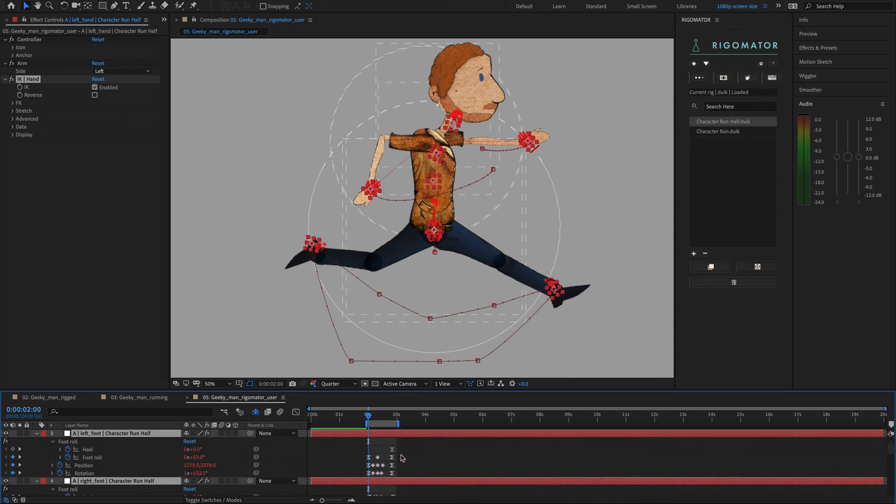
pyautogui.scroll(3, 402, 448)
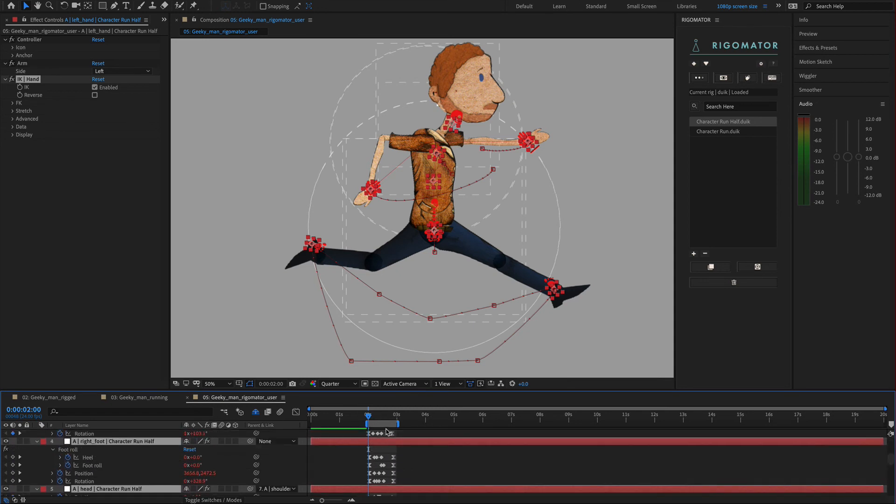
# Preview the run animation, extend the work area's end to about 4.8 seconds, and play the longer range.
pyautogui.press('space')
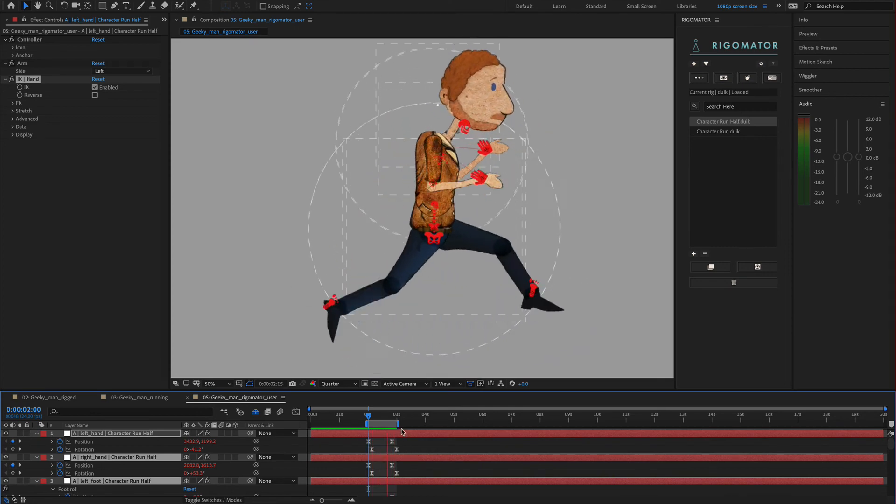
pyautogui.moveTo(399, 426); pyautogui.dragTo(453, 424)
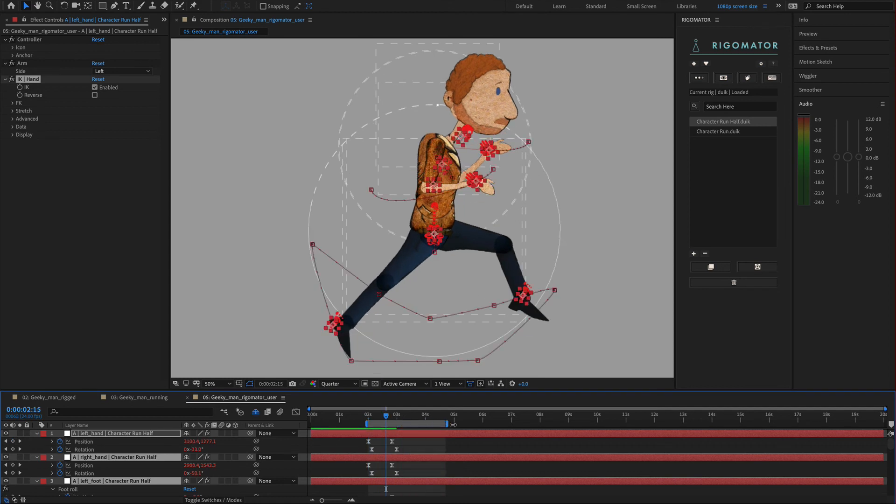
pyautogui.press('space')
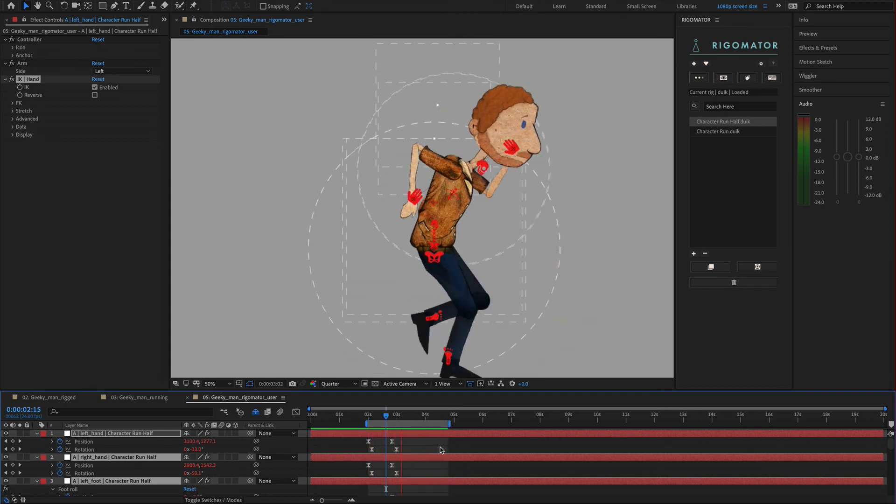
pyautogui.press('space')
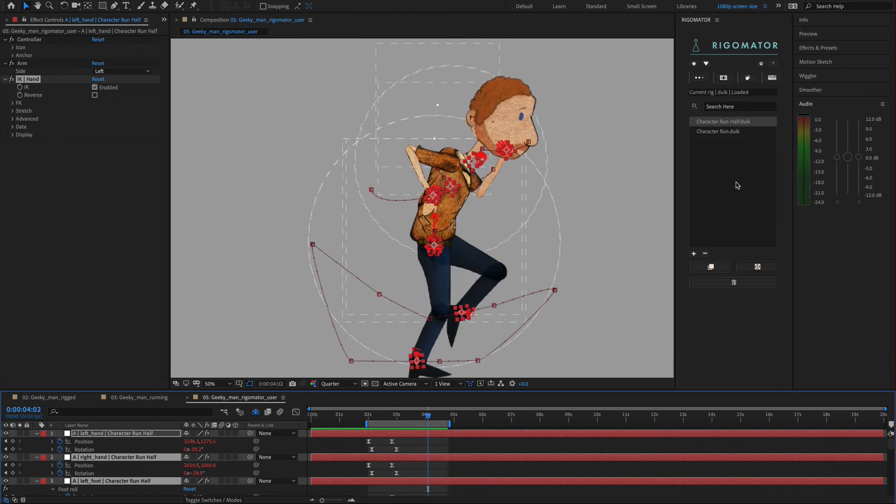
# Deselect the animation layers and remove the Character Run Half template from the composition.
pyautogui.click(734, 122)
pyautogui.click(253, 297)
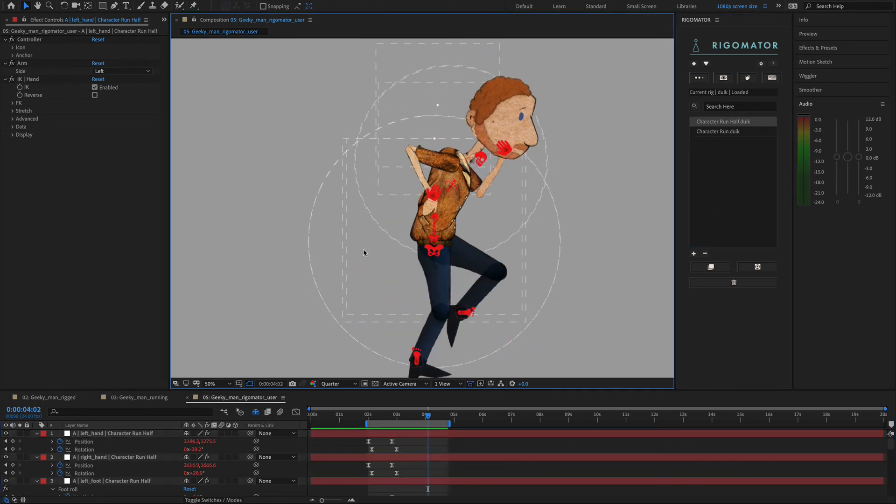
pyautogui.click(702, 124)
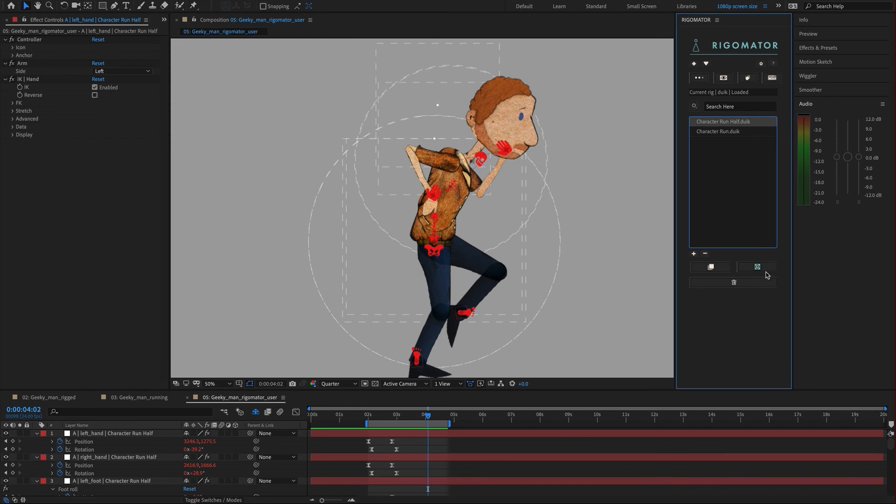
pyautogui.click(753, 286)
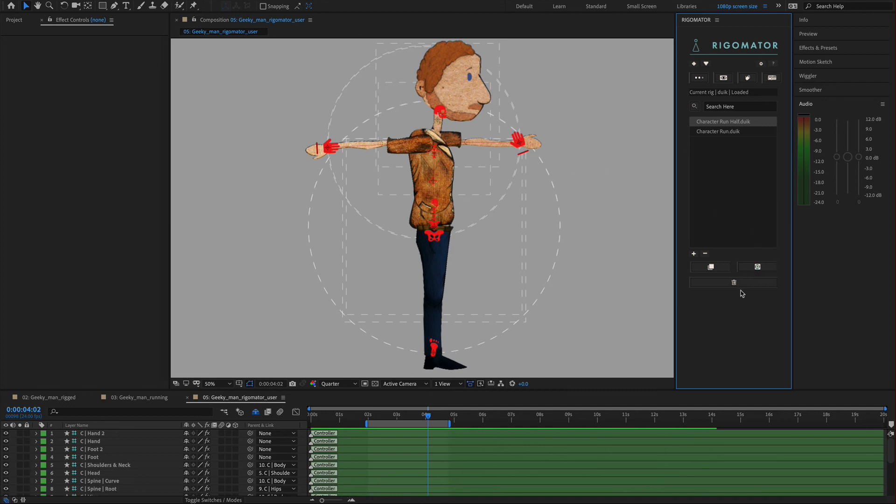
# Permanently delete the Character Run Half template from the template list and choose Character Run.
pyautogui.click(722, 124)
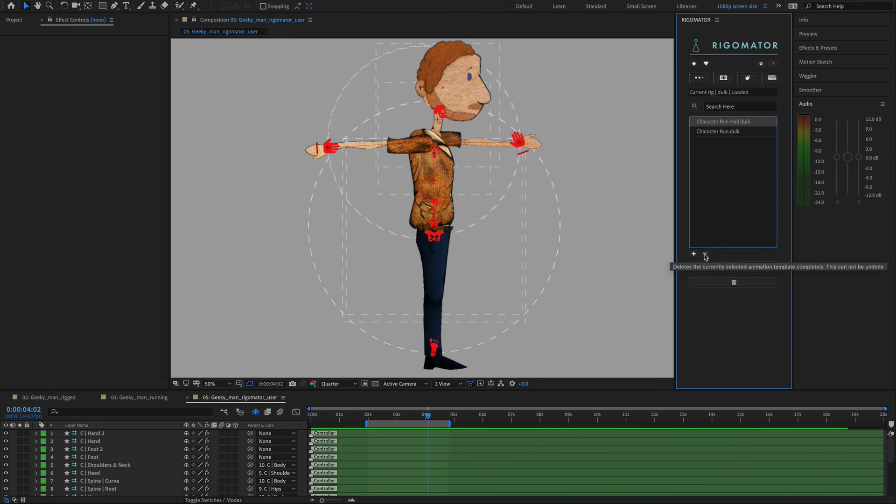
pyautogui.click(705, 256)
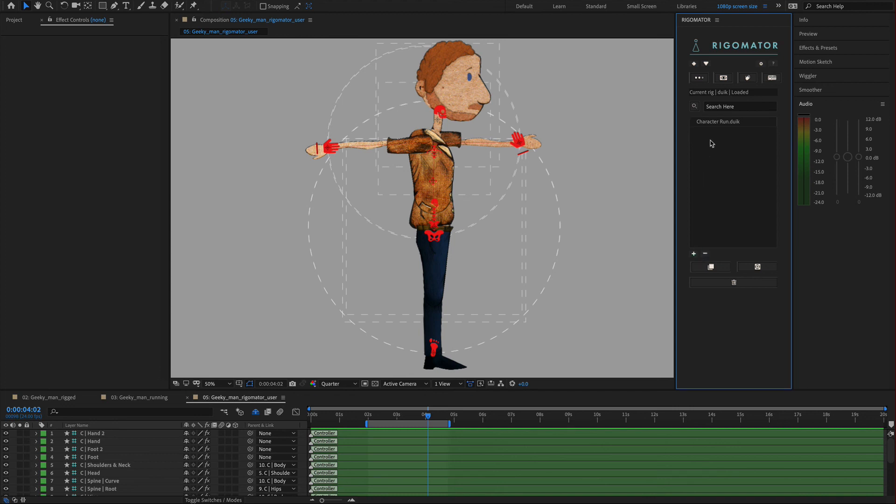
pyautogui.click(713, 124)
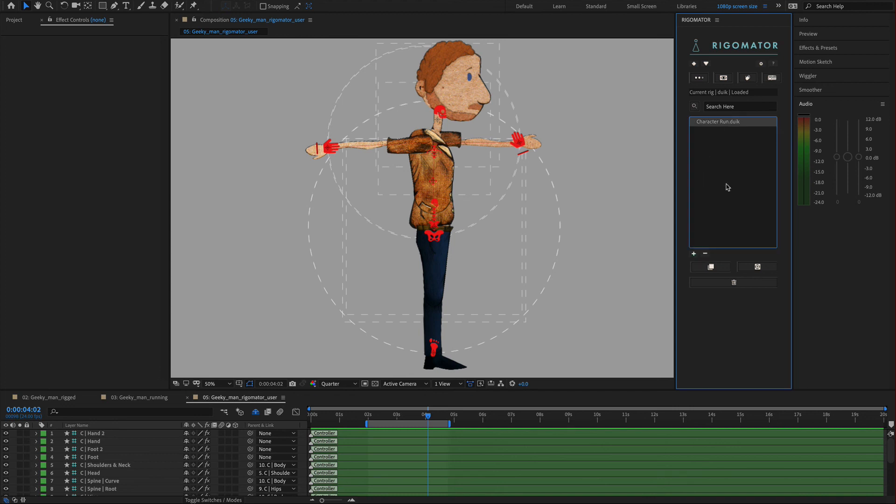